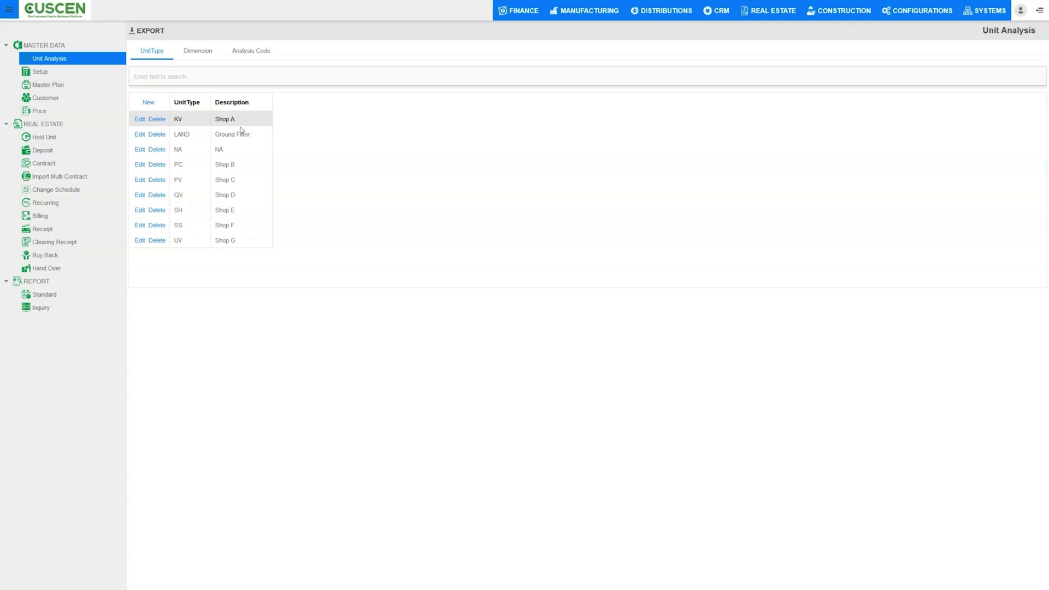
Review the Dimension and Analysis Code lists of the Unit Analysis master data.
left_click(200, 54)
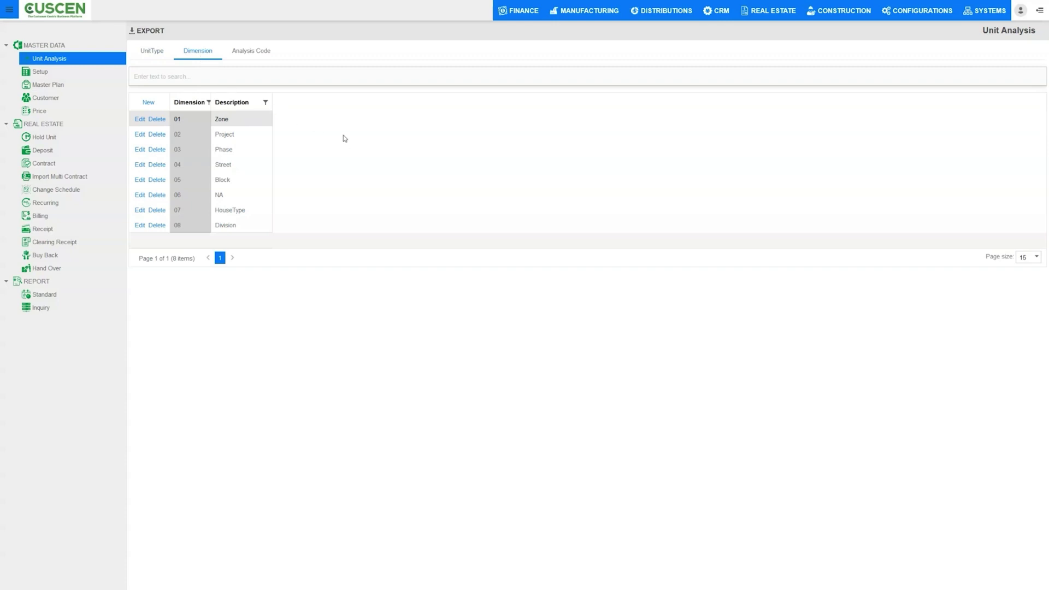
left_click(255, 52)
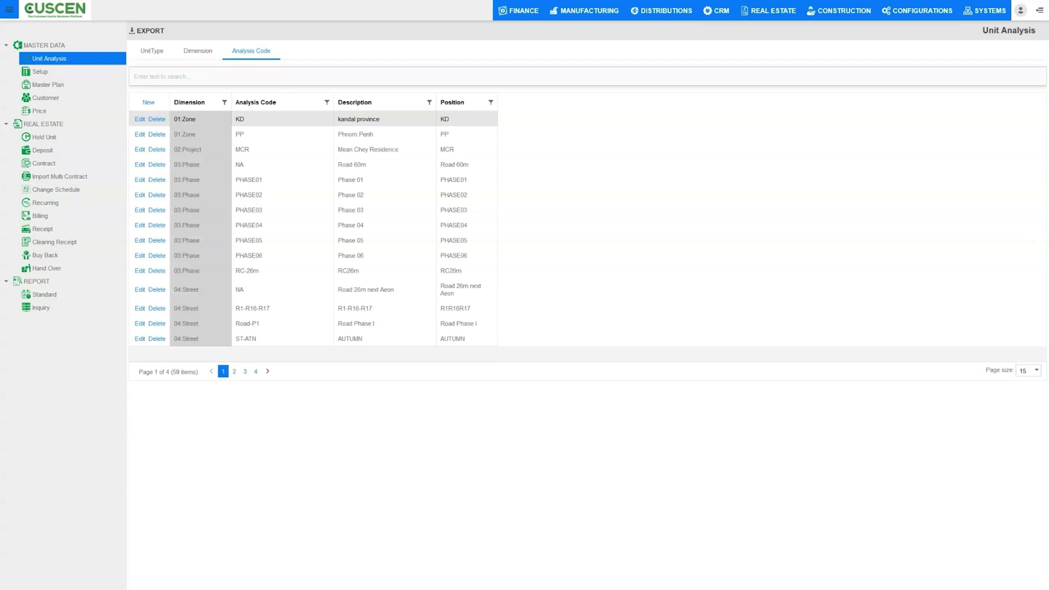
Review the contract types, contract items and contract owners in the master data Setup.
left_click(43, 78)
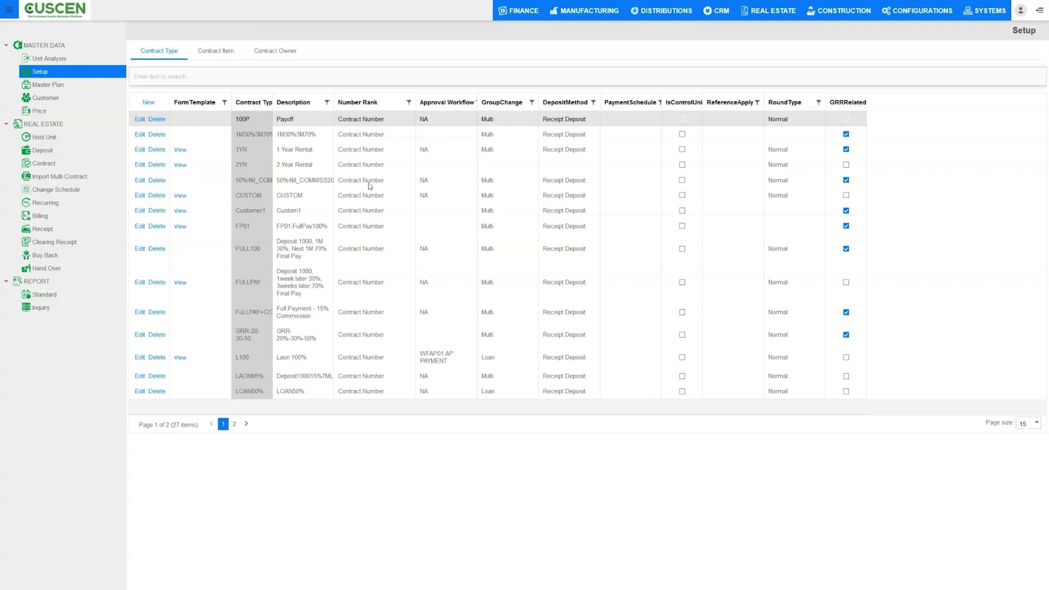
left_click(222, 54)
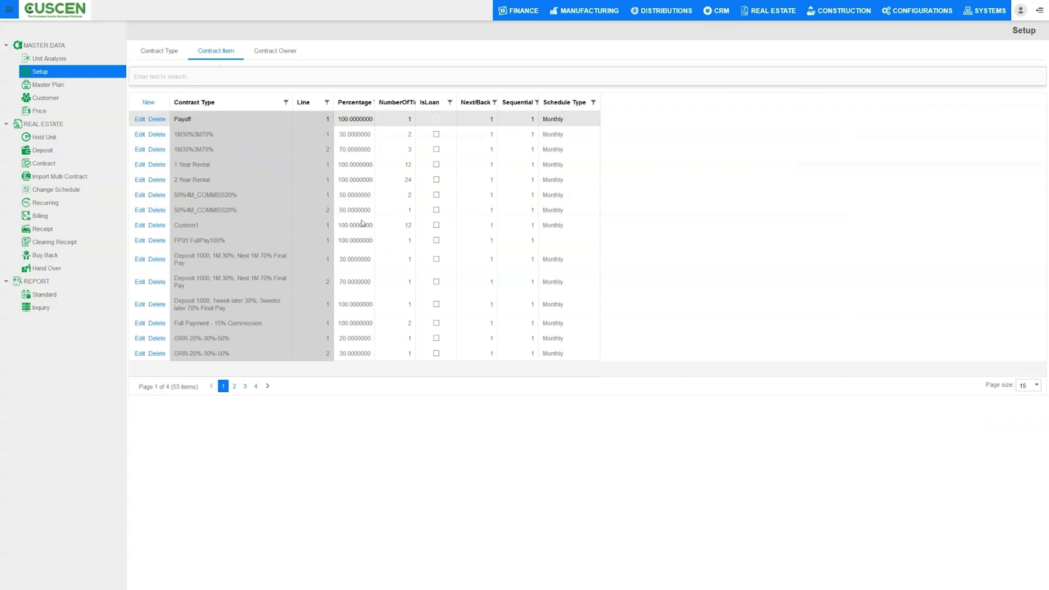
left_click(200, 140)
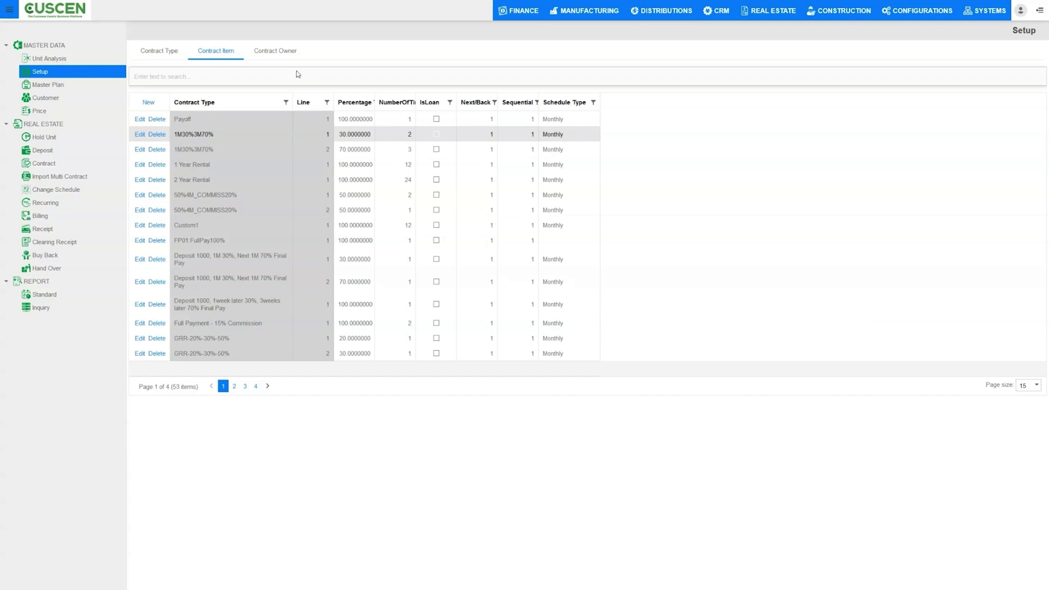
left_click(143, 52)
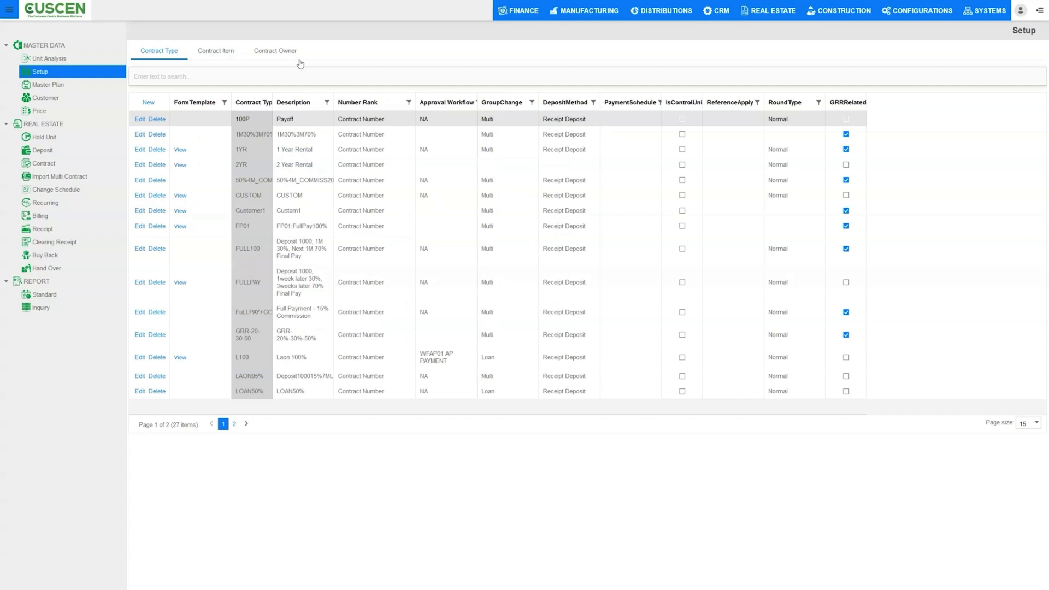
left_click(279, 52)
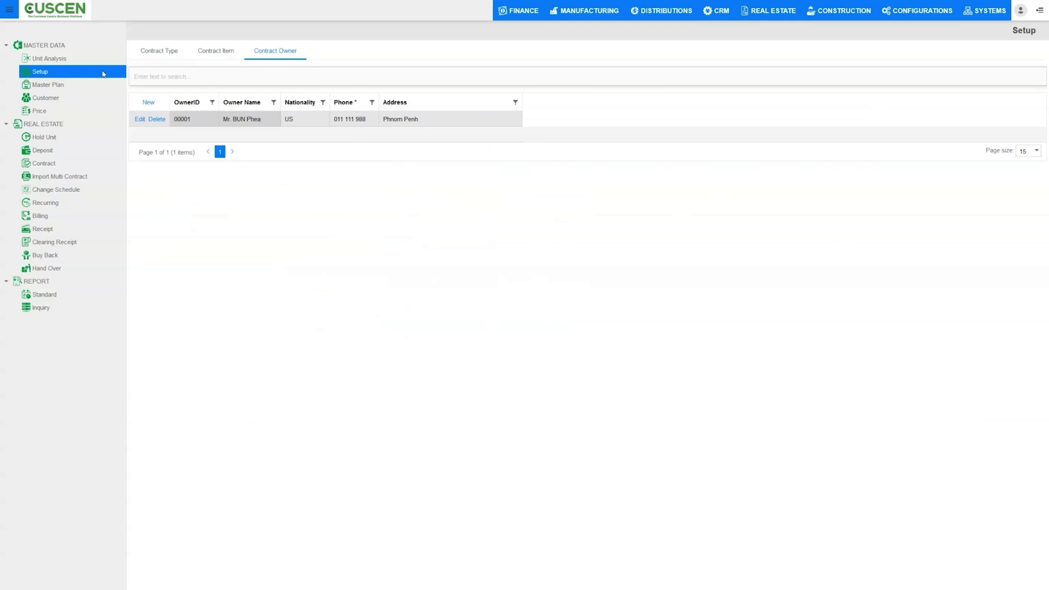
List the Master Plan units for the Home Development project and widen the Status column to fit its text.
left_click(54, 87)
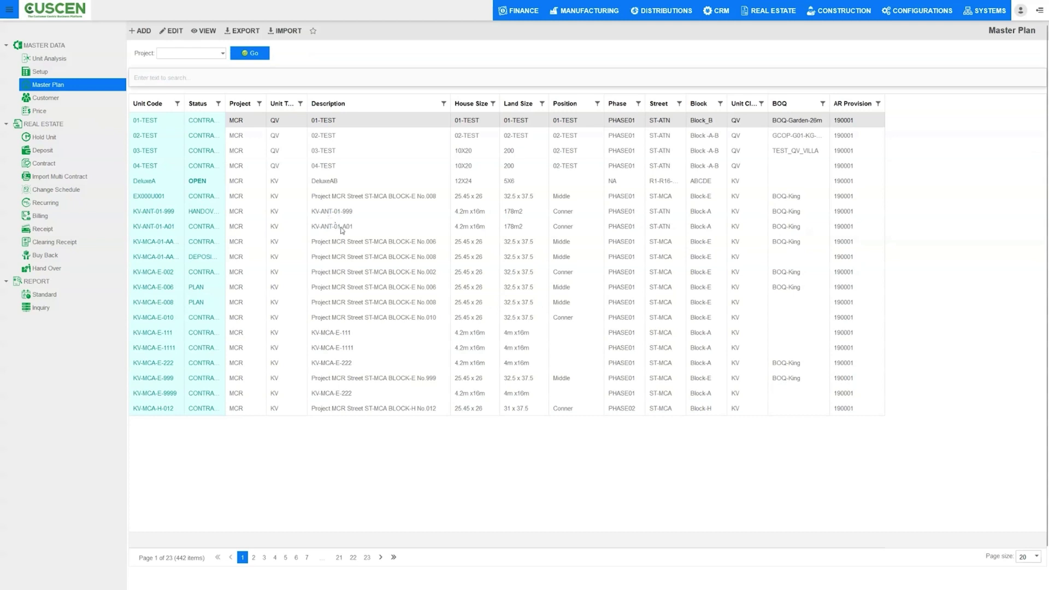
left_click(223, 54)
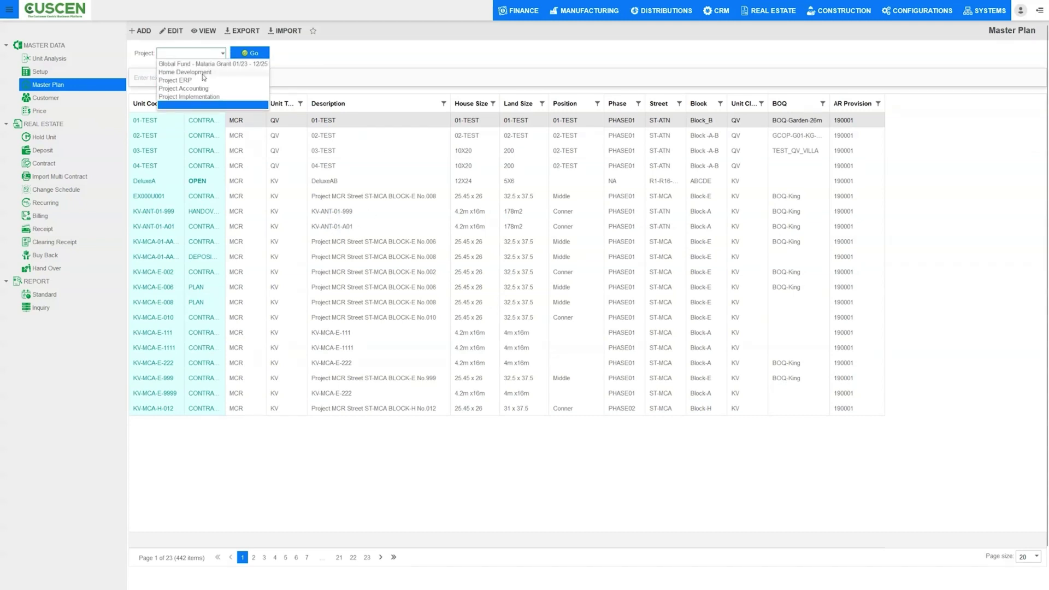
left_click(203, 72)
left_click(248, 55)
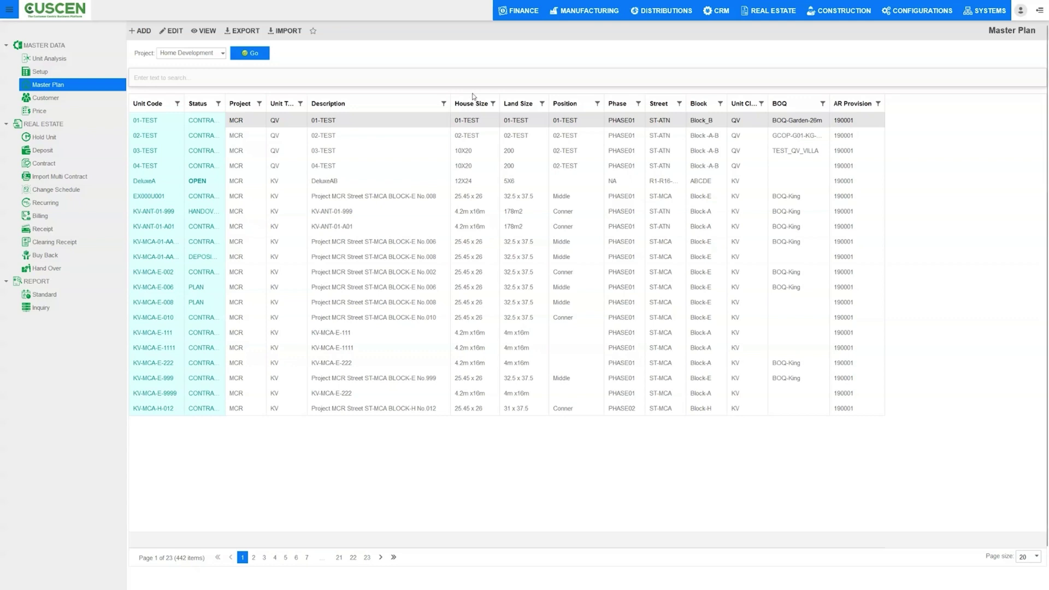
double_click(225, 104)
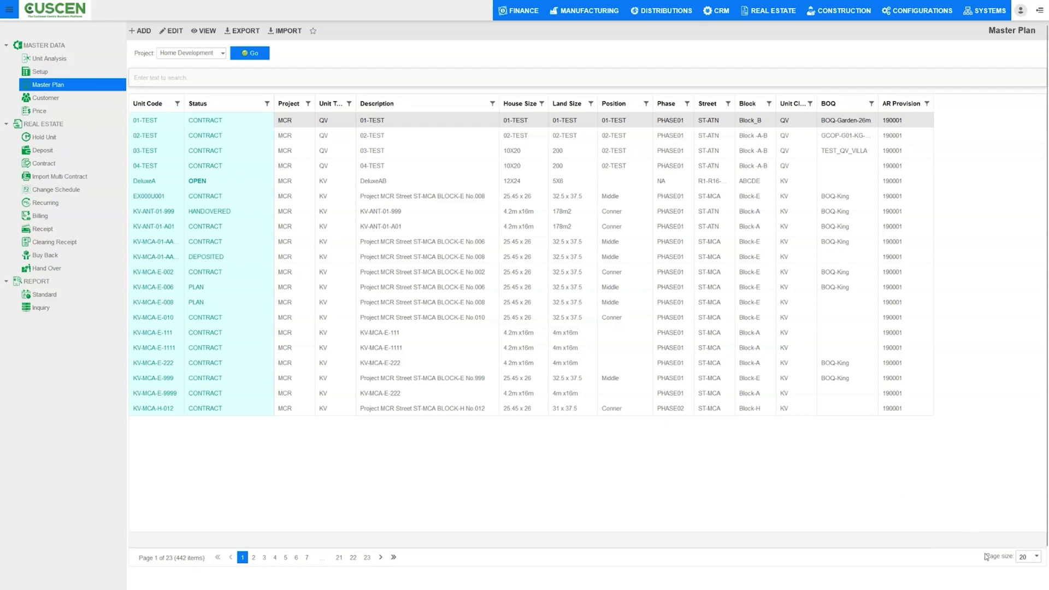
Check the Master Plan's page size options and view the details of unit 01-TEST.
left_click(1036, 553)
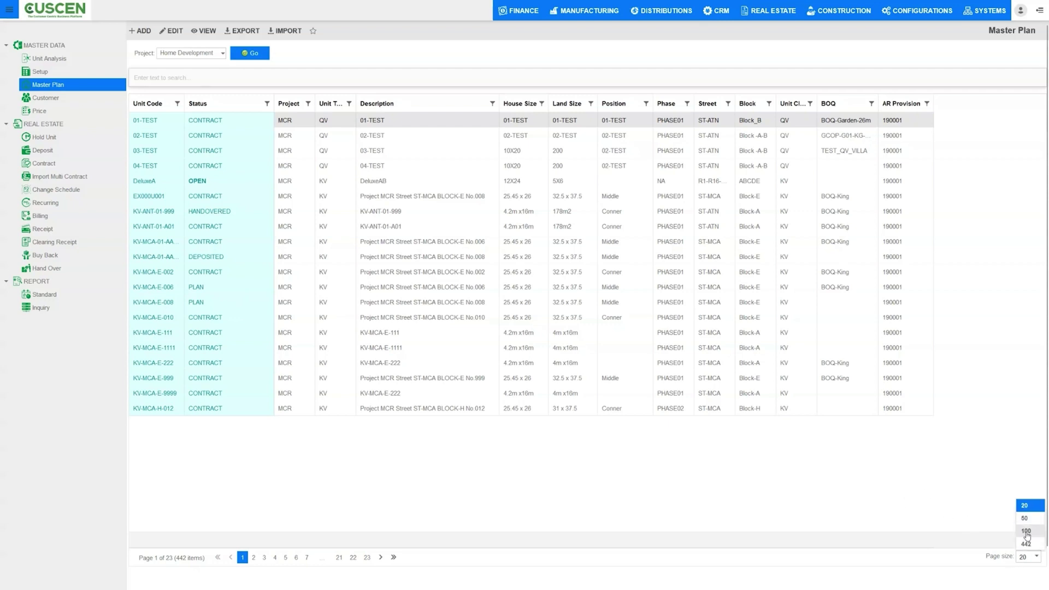
left_click(861, 498)
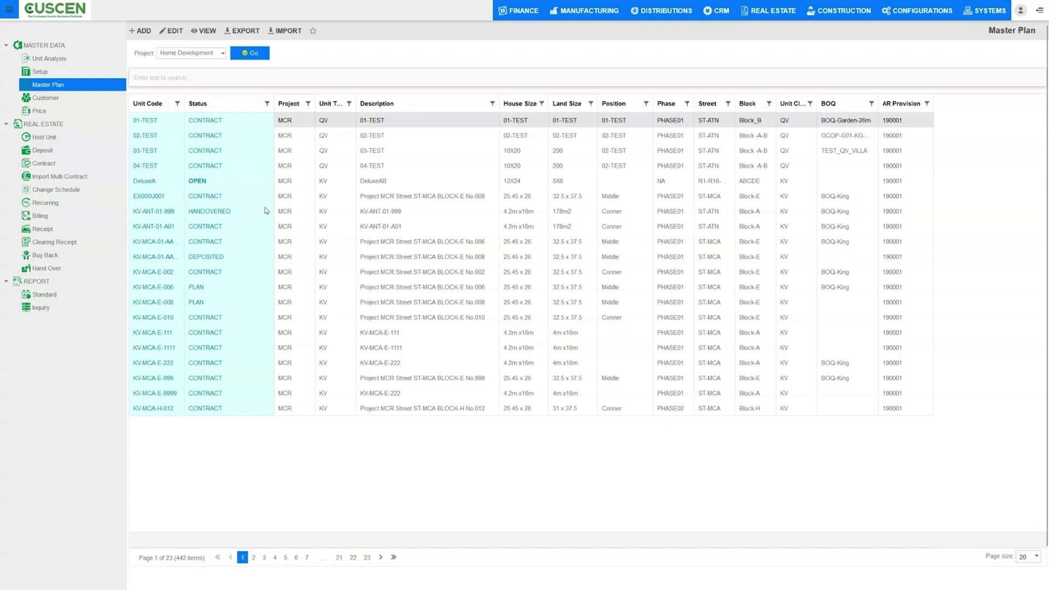
double_click(218, 123)
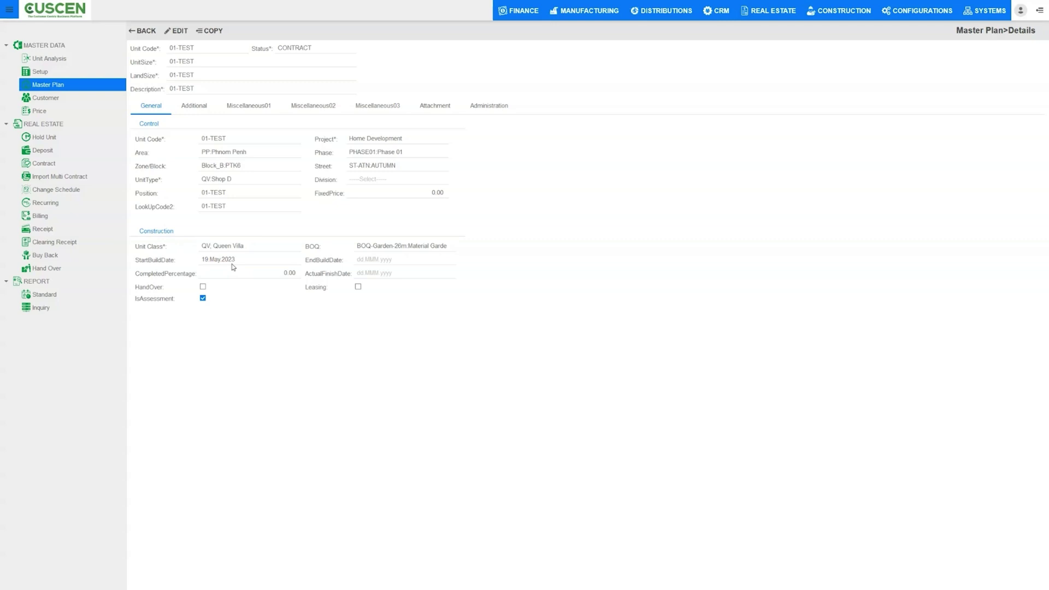
Go to the Customer list and view the details of the third customer.
left_click(49, 98)
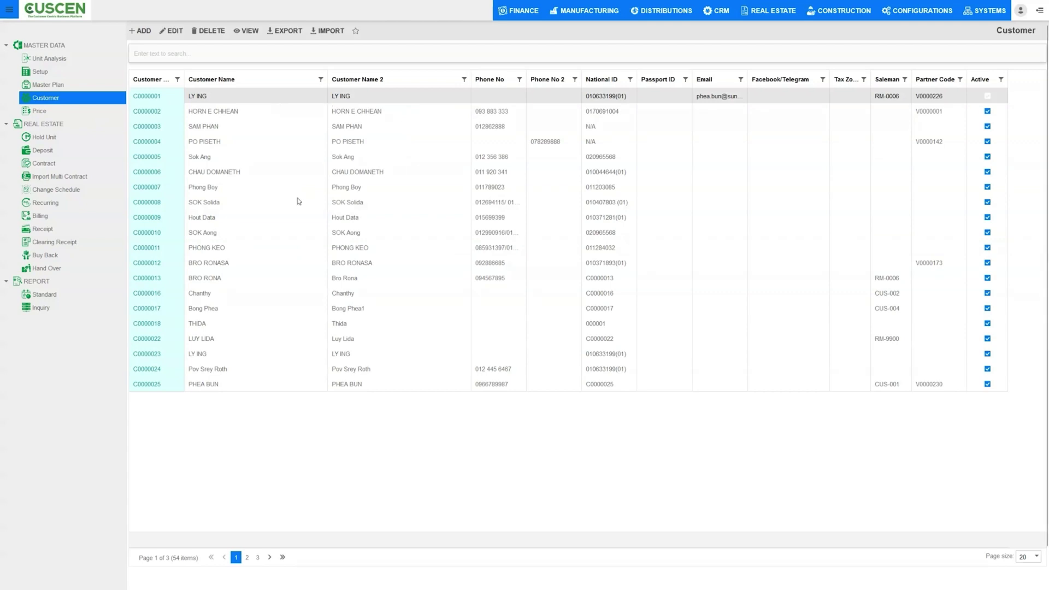
left_click(228, 132)
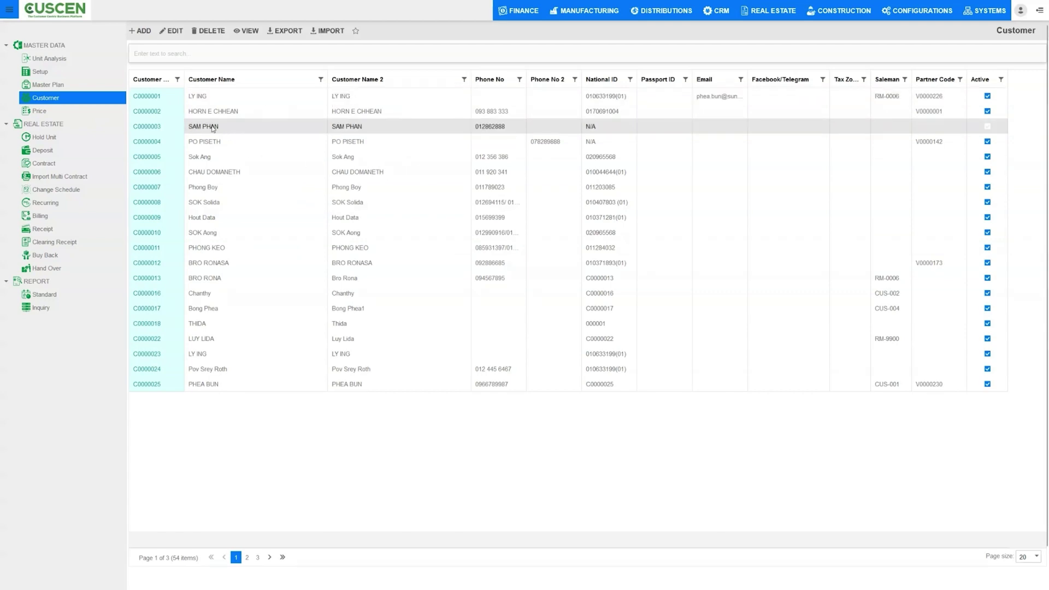
double_click(213, 128)
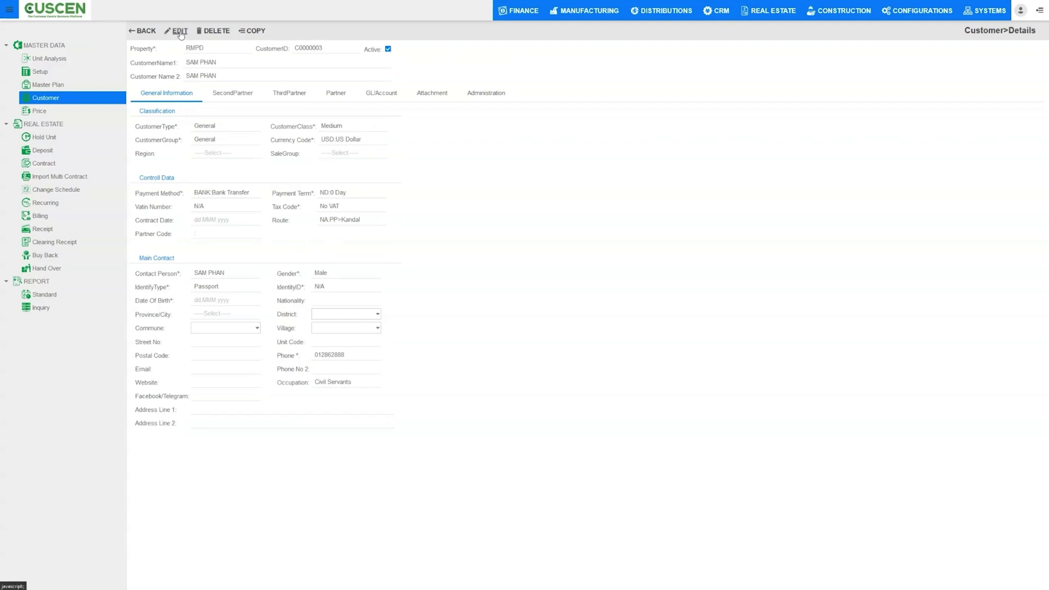
Examine the customer's edit form, including the payment method options, customer type options and attachments, and return to the customer list.
left_click(179, 32)
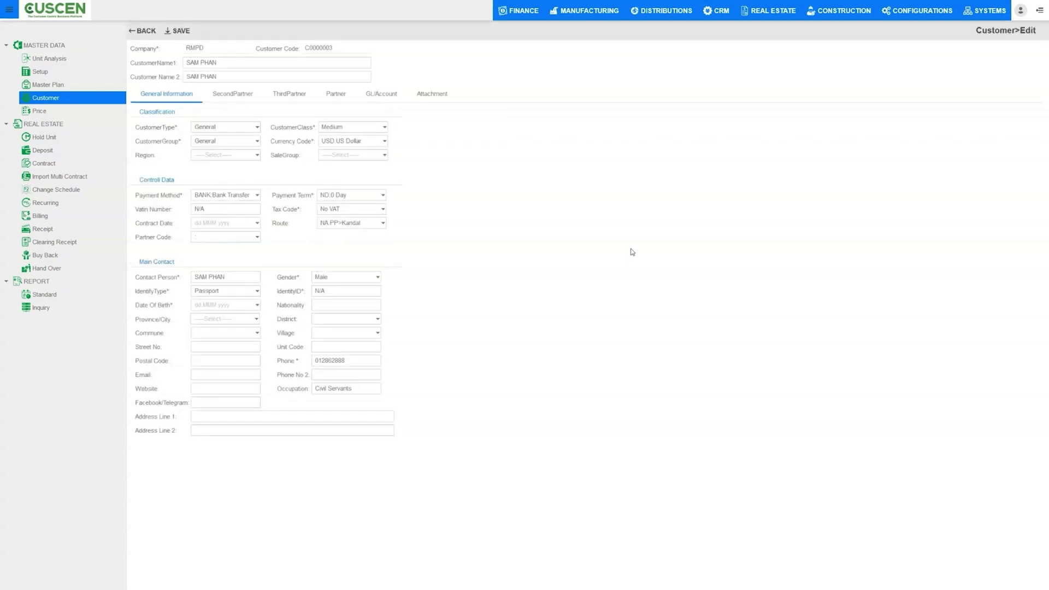
left_click(258, 195)
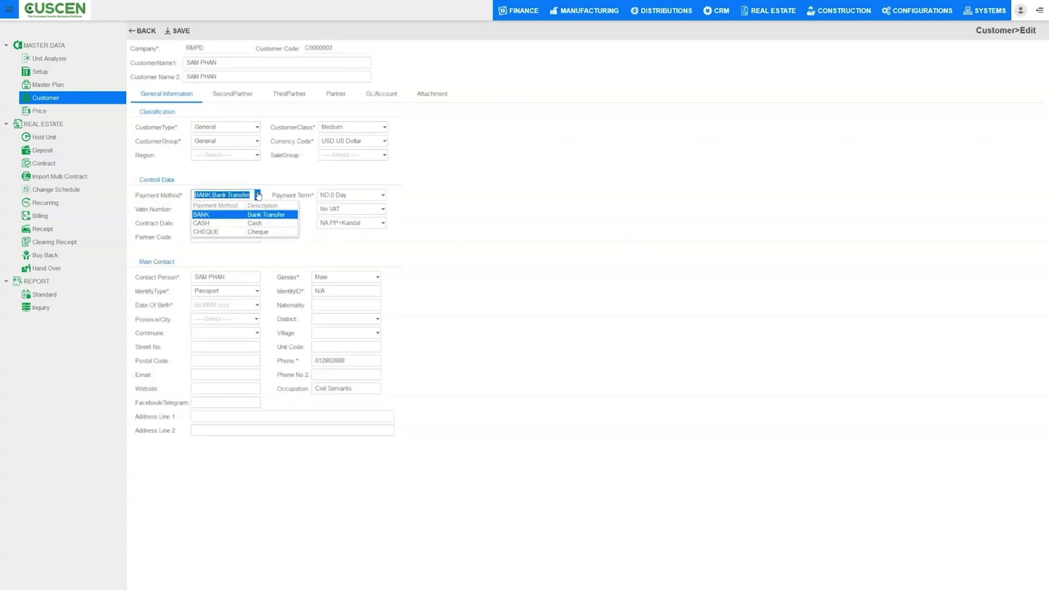
left_click(257, 196)
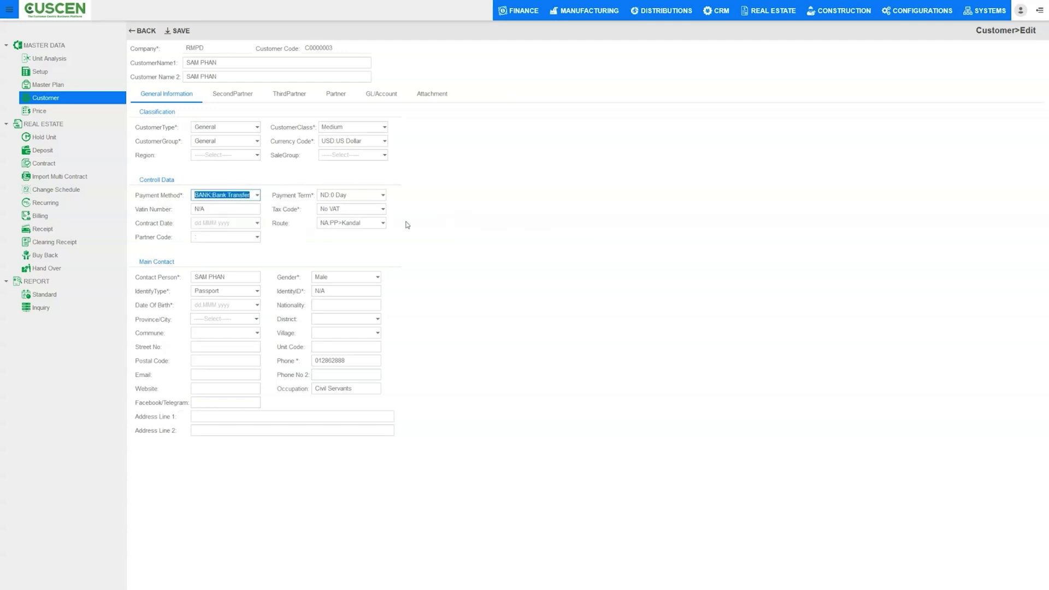
left_click(390, 197)
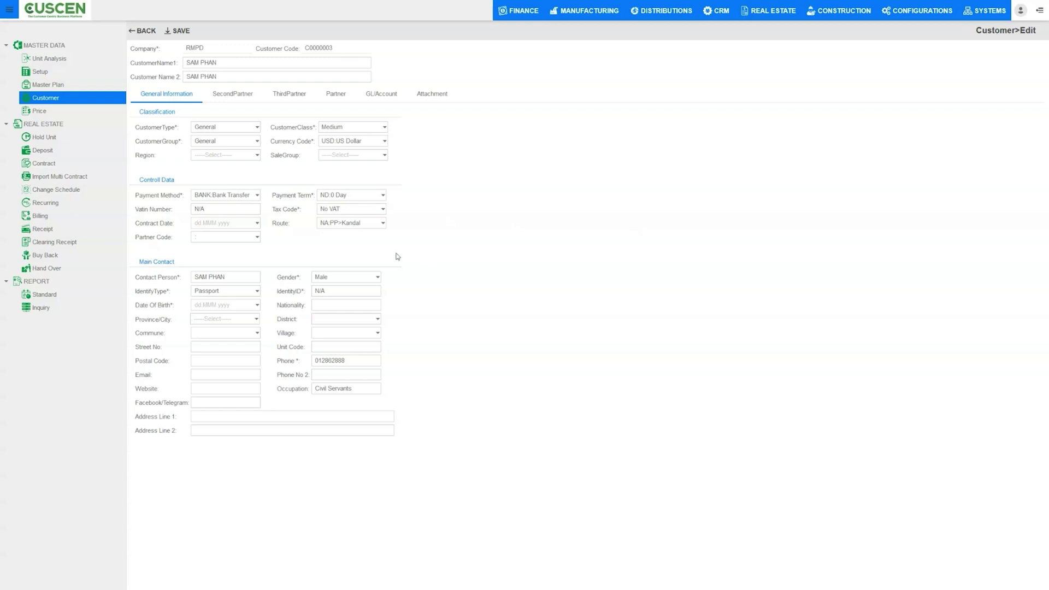
left_click(258, 127)
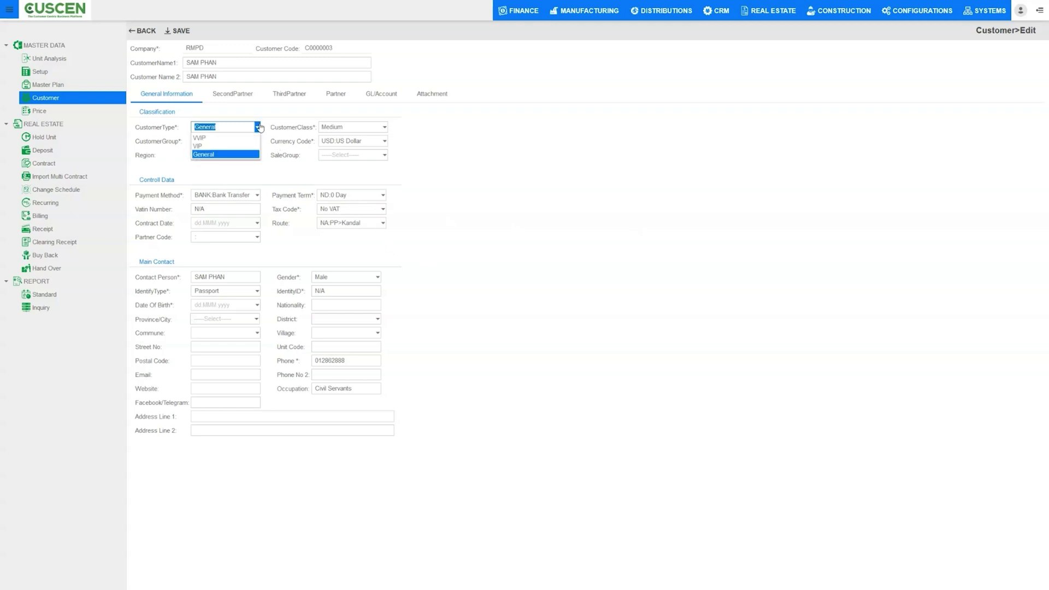
left_click(615, 222)
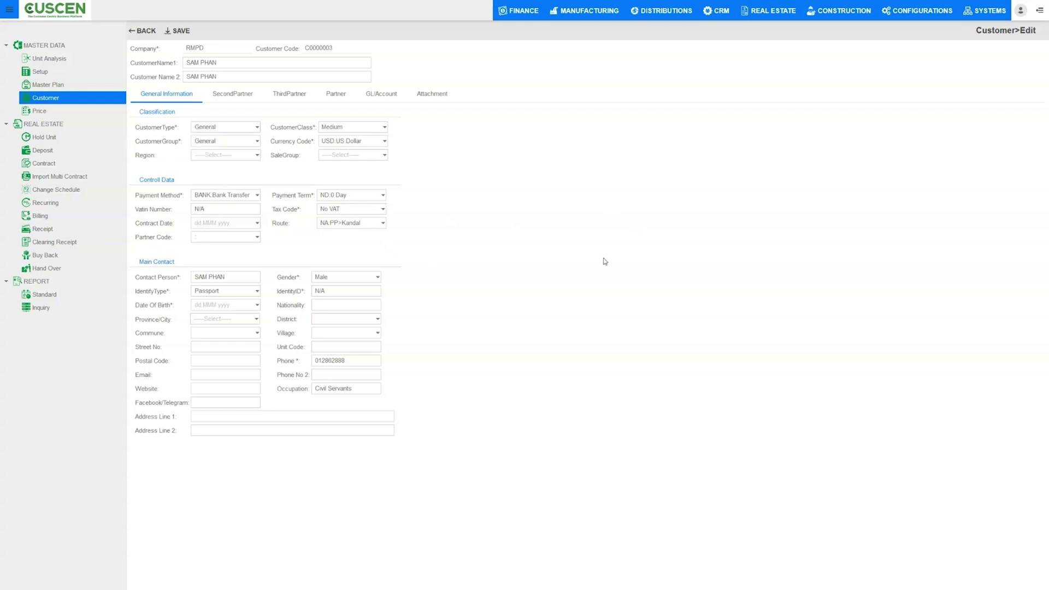
left_click(432, 98)
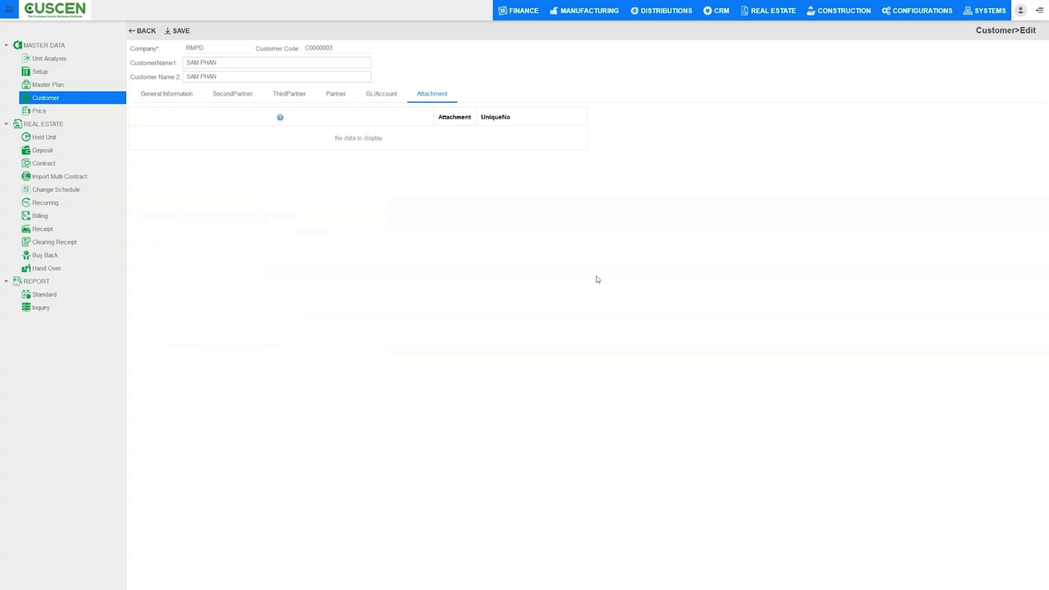
left_click(159, 97)
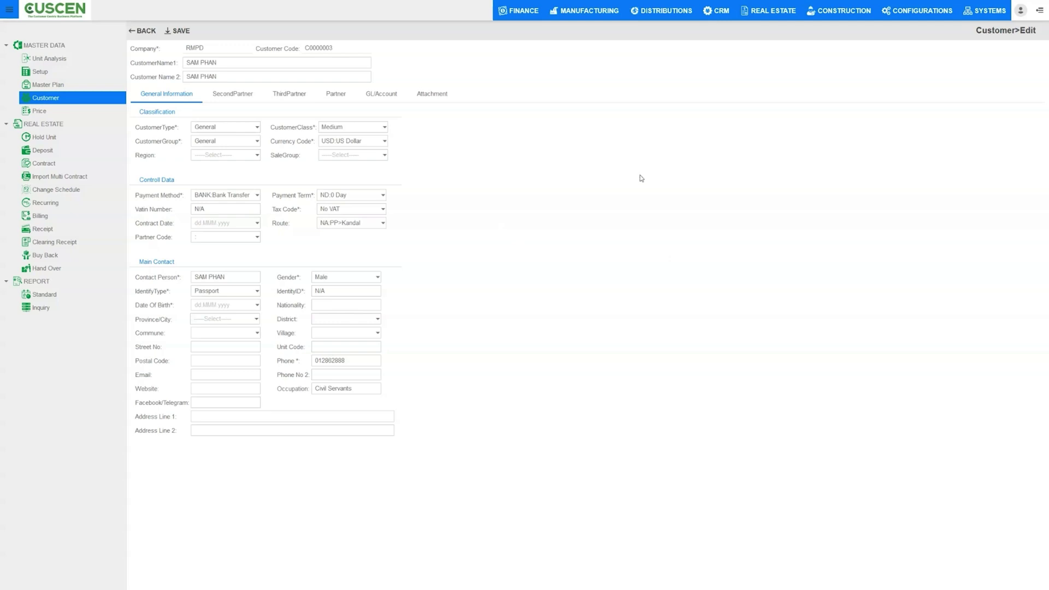
left_click(146, 31)
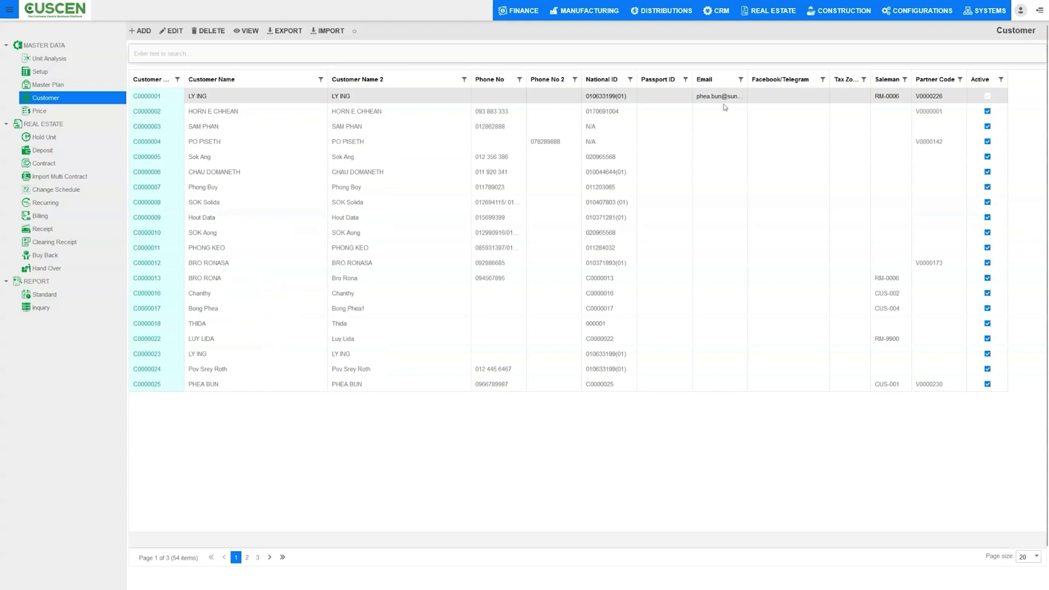
left_click(310, 53)
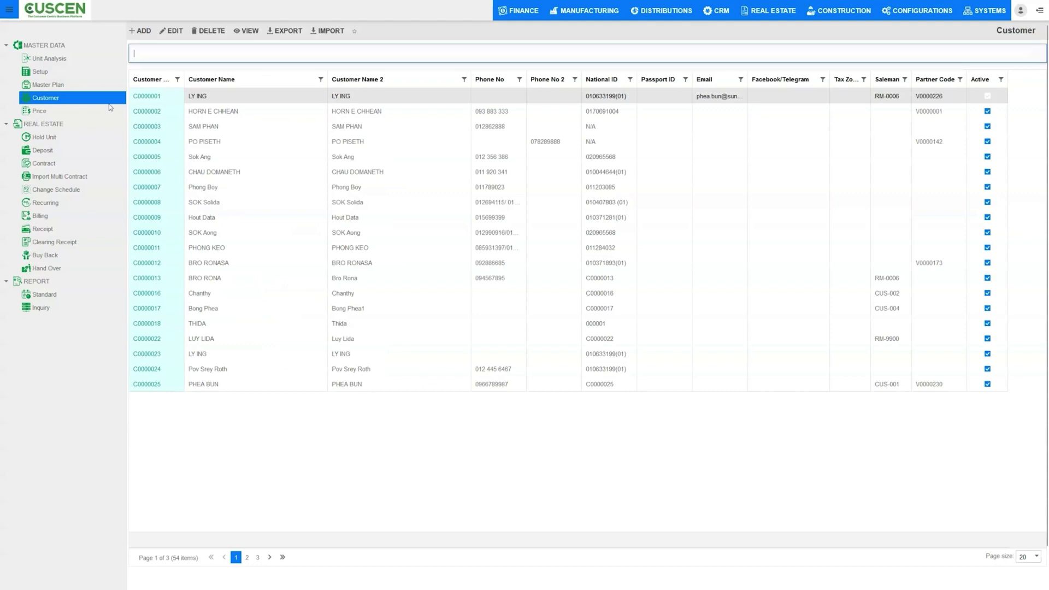
Go to the unit Price list and check the calendar of its Valid To date filter.
left_click(48, 112)
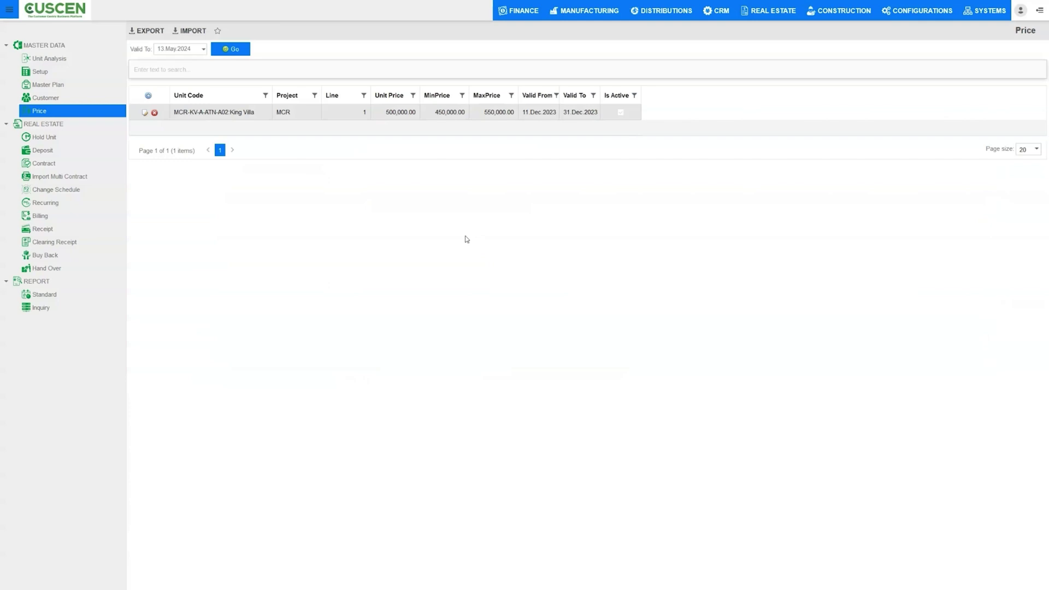
left_click(202, 50)
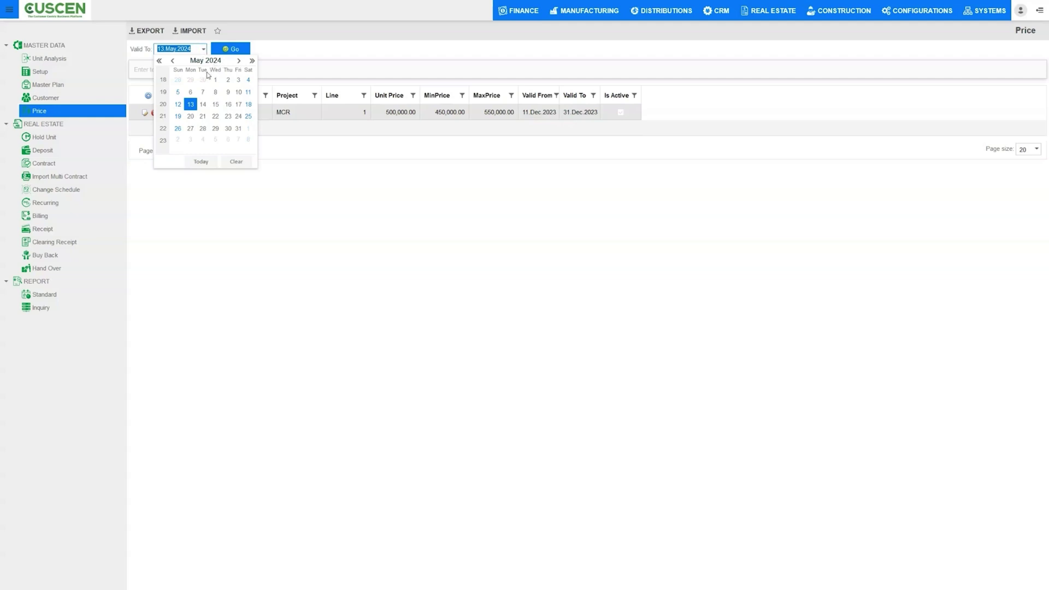
left_click(473, 198)
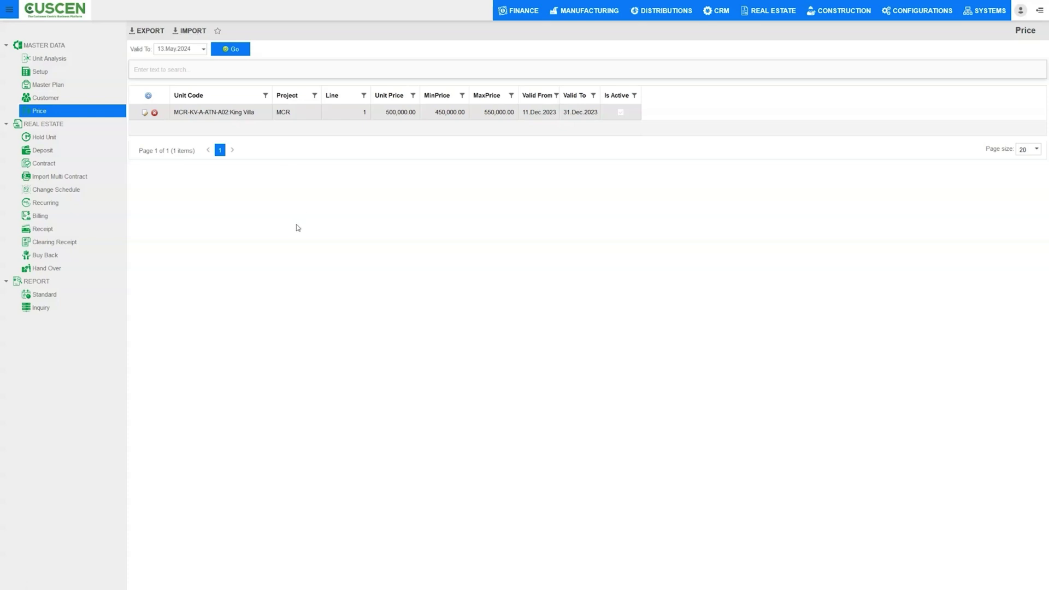
Check the From Date filter of the Deposit list and view the details of the deposit receipt dated 22 Jan 2024.
left_click(60, 150)
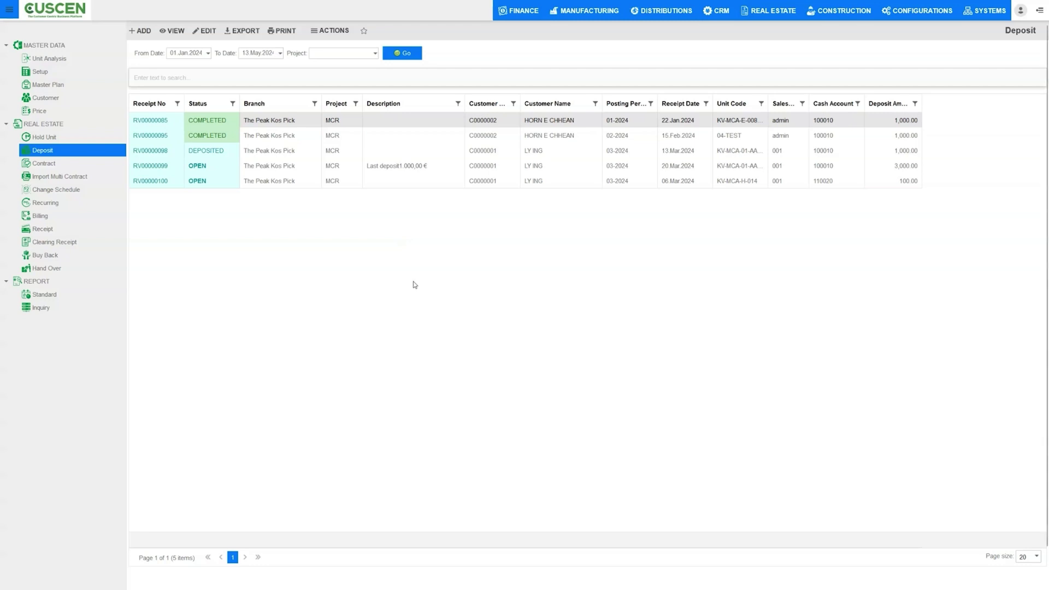
left_click(208, 54)
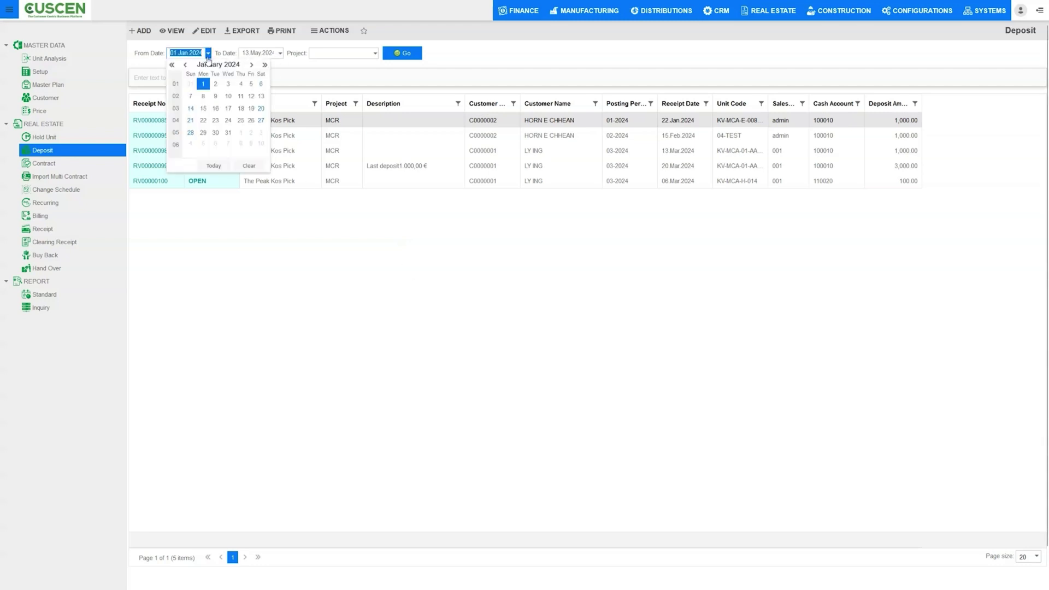
left_click(292, 86)
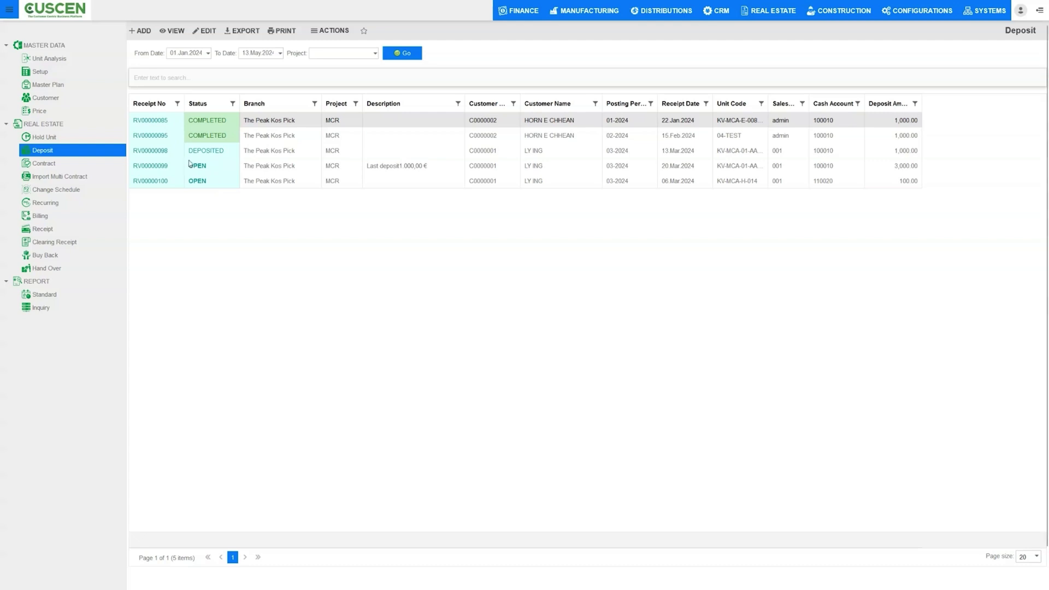
left_click(168, 123)
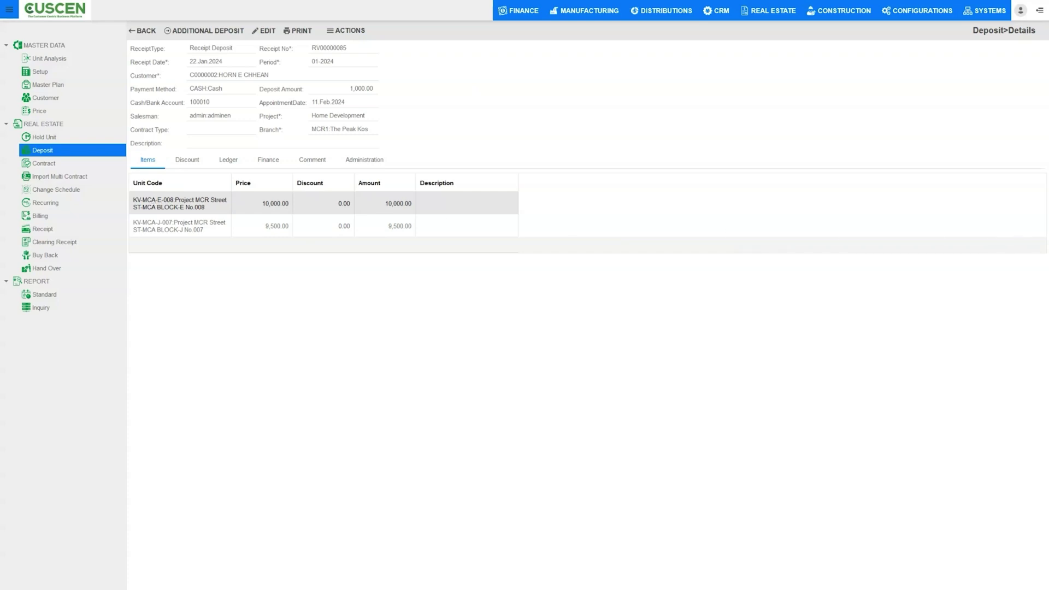
Go to the real estate Contract list.
left_click(46, 164)
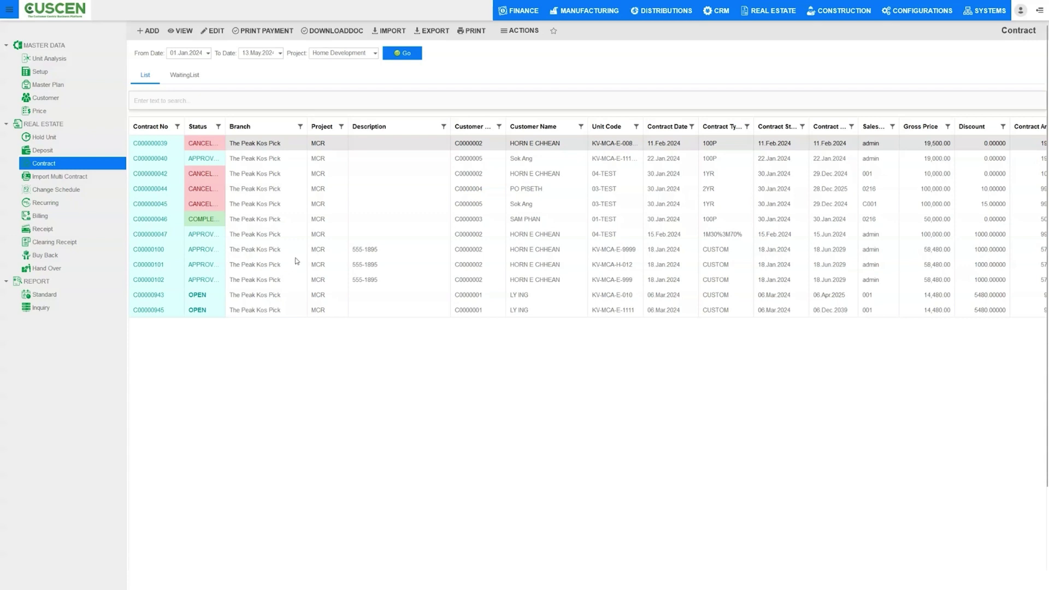
Review the Contract list by checking the From Date calendar, widening the Status column and viewing the waiting list.
left_click(209, 53)
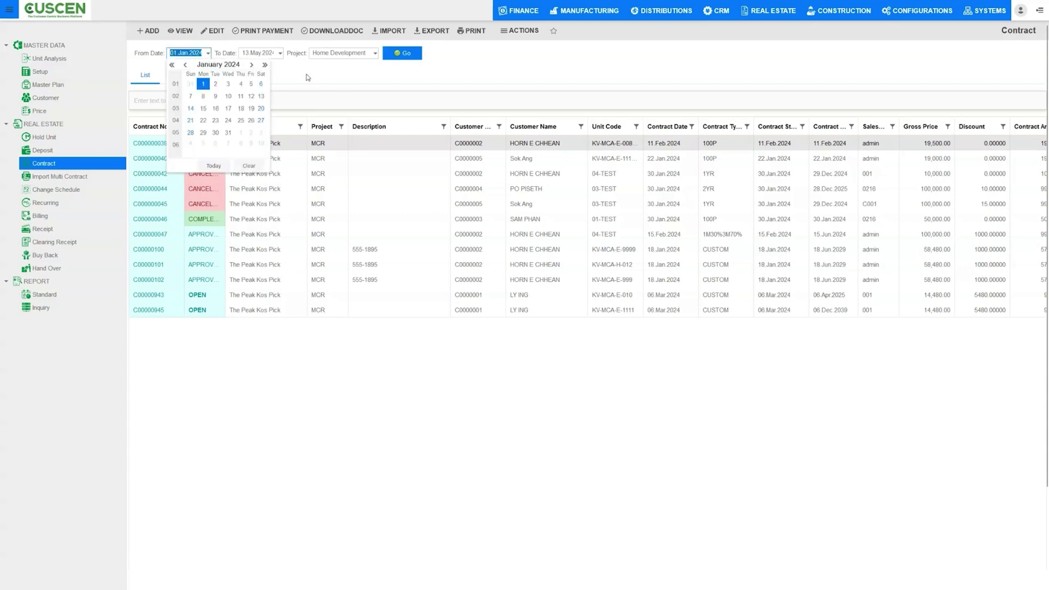
left_click(345, 85)
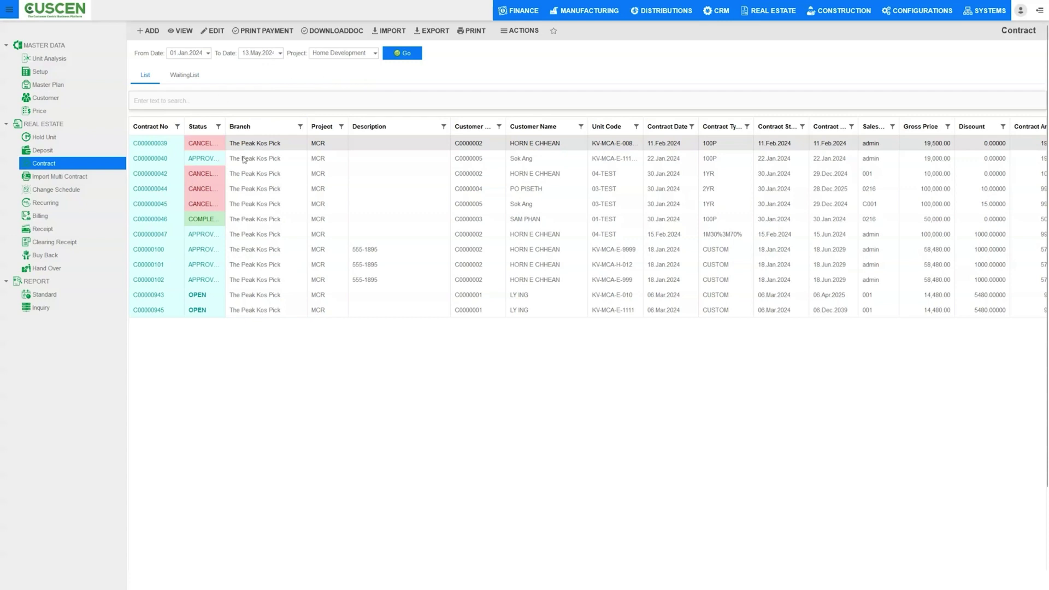
left_click_drag(225, 126, 257, 127)
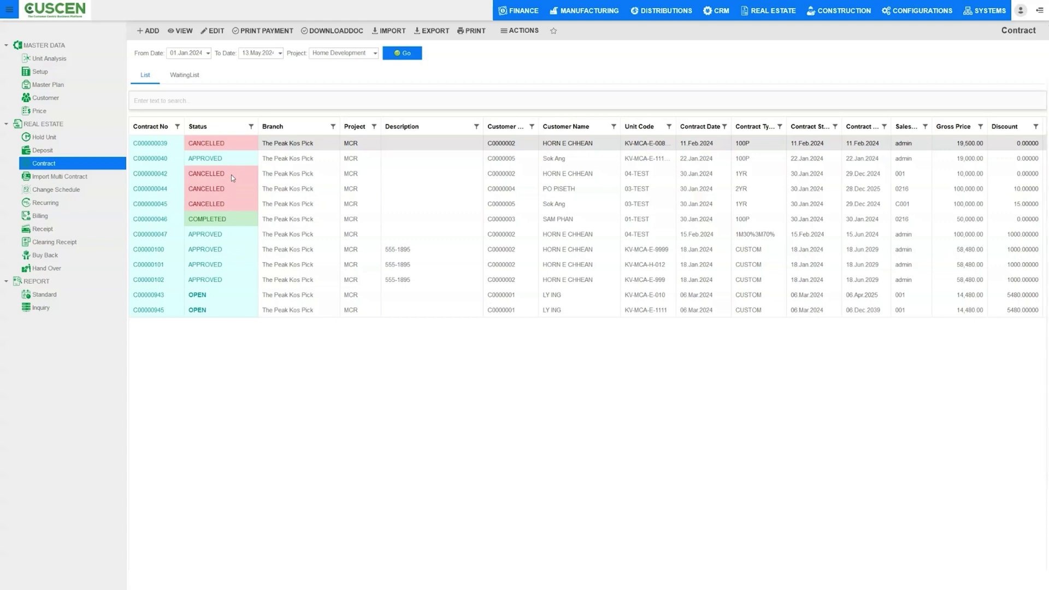
left_click(193, 78)
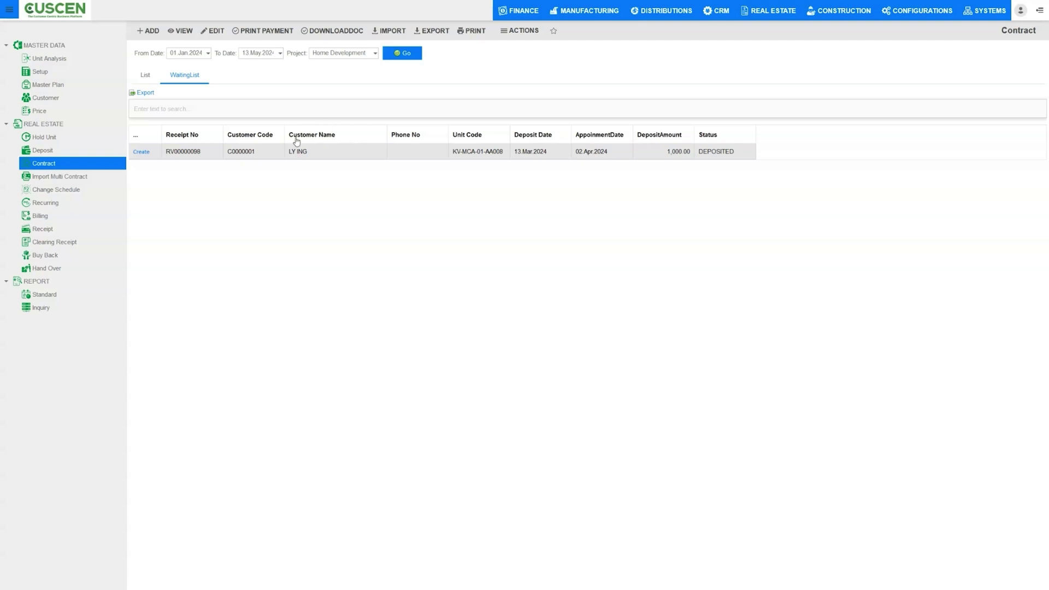
left_click(152, 79)
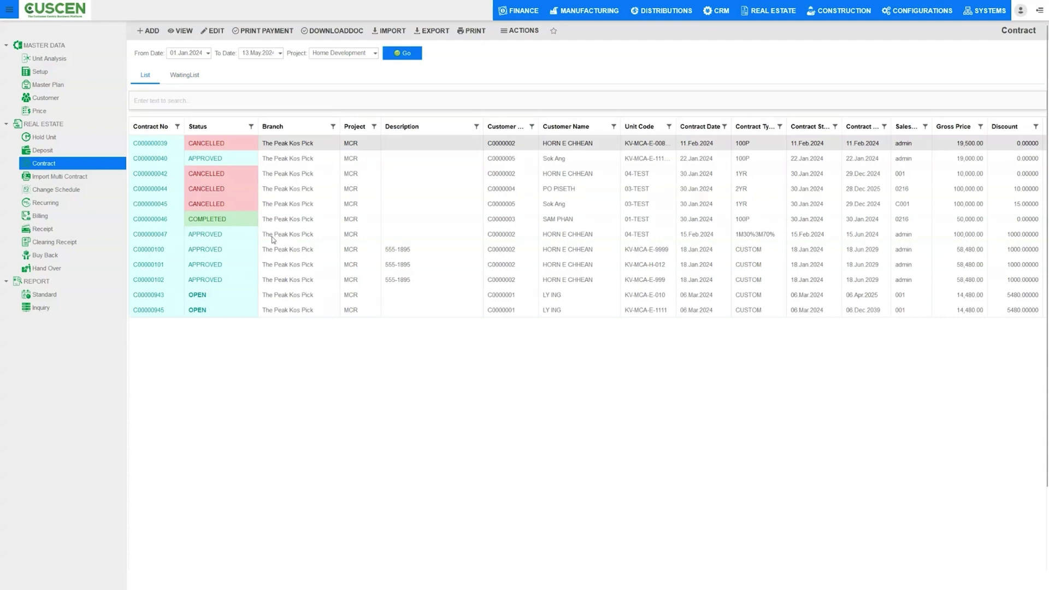
Try to open the completed contract dated 30 Jan 2024 from the Contract list.
left_click(226, 218)
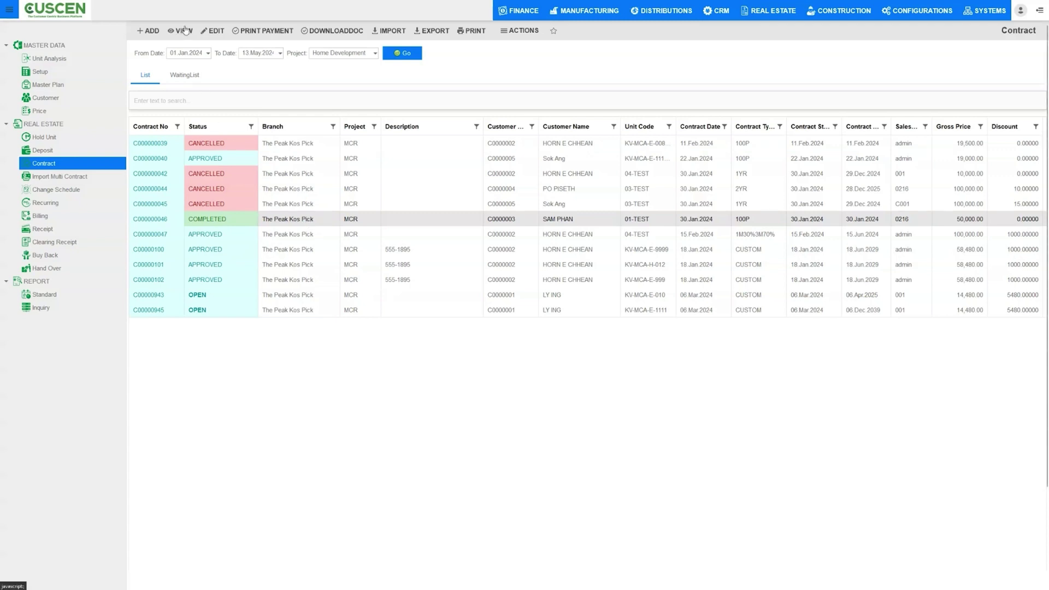
triple_click(277, 221)
left_click(242, 223)
double_click(305, 220)
triple_click(304, 223)
double_click(145, 222)
left_click(145, 222)
scroll(363, 218, "down", 2)
scroll(364, 220, "up", 2)
right_click(284, 217)
right_click(207, 220)
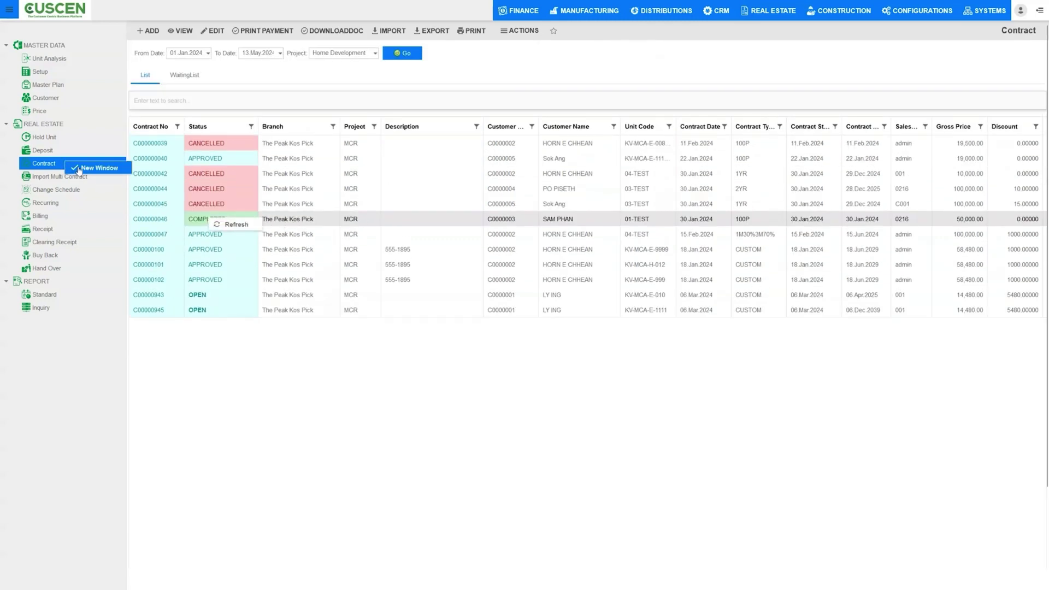
Reload the Contract list and view the details of the completed contract dated 30 Jan 2024.
left_click(77, 167)
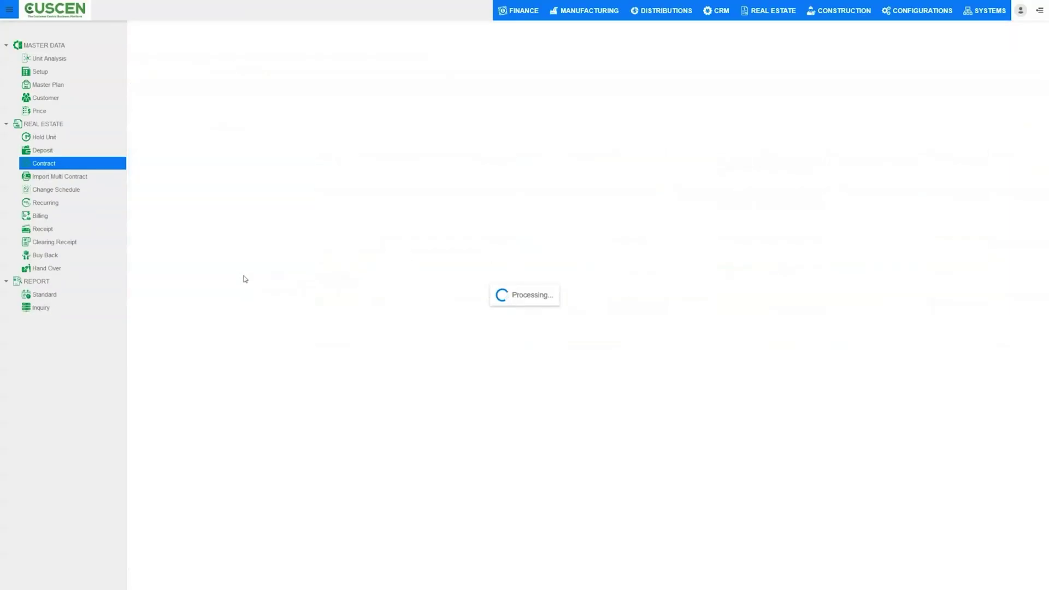
mouse_move(254, 4)
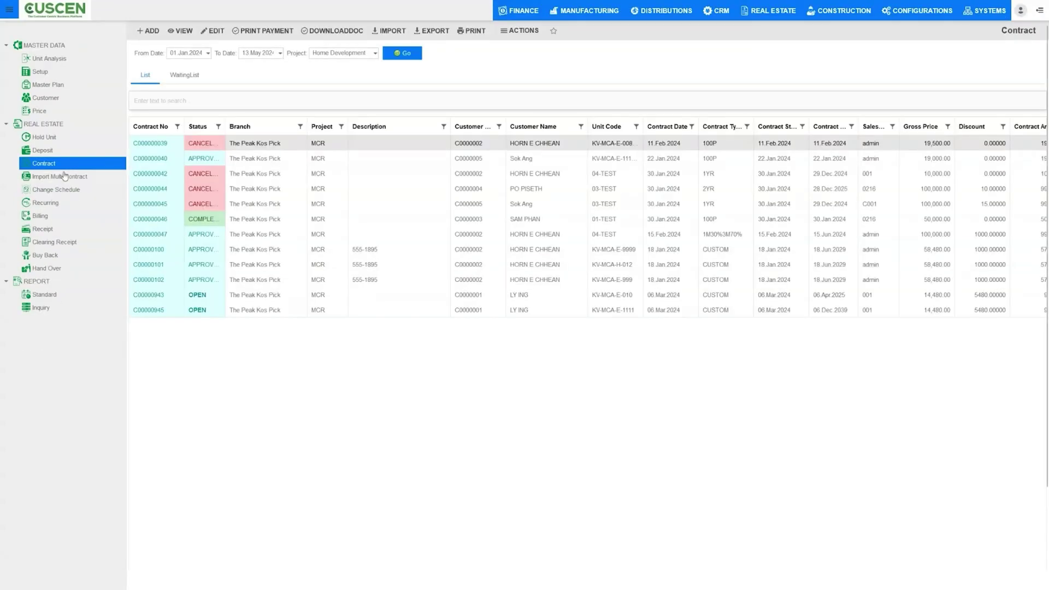
left_click(158, 222)
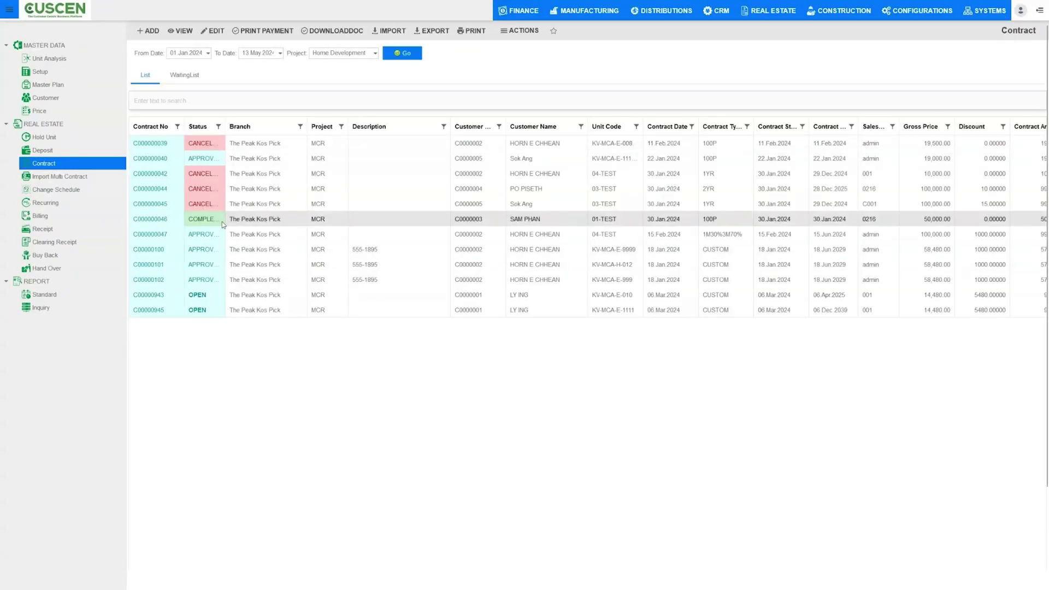
double_click(329, 222)
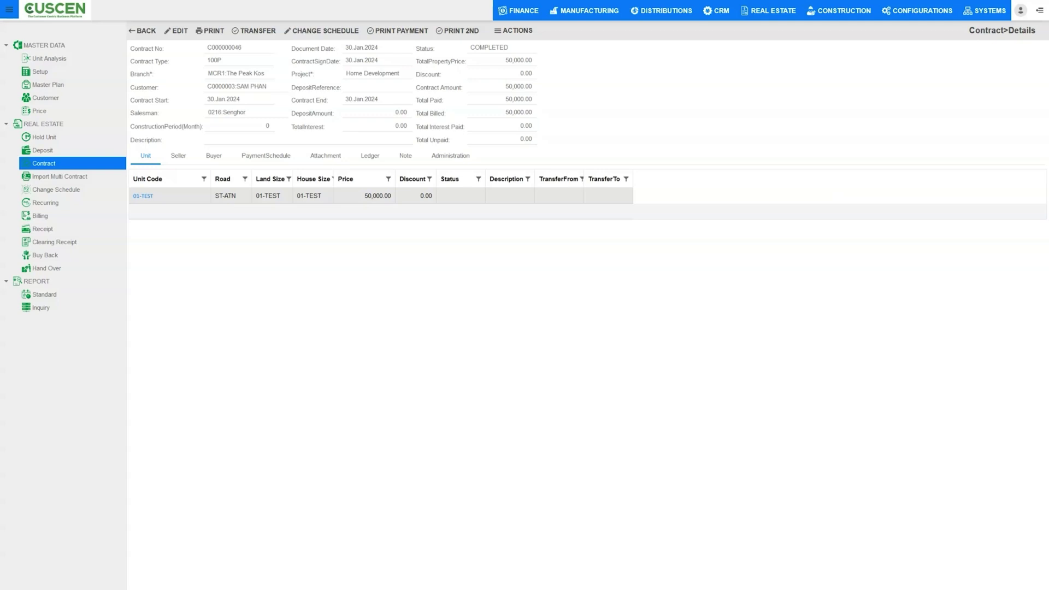
Go to Import Multi Contract, choose the Change Schedule template type and examine the messages of the two uploaded files.
left_click(61, 177)
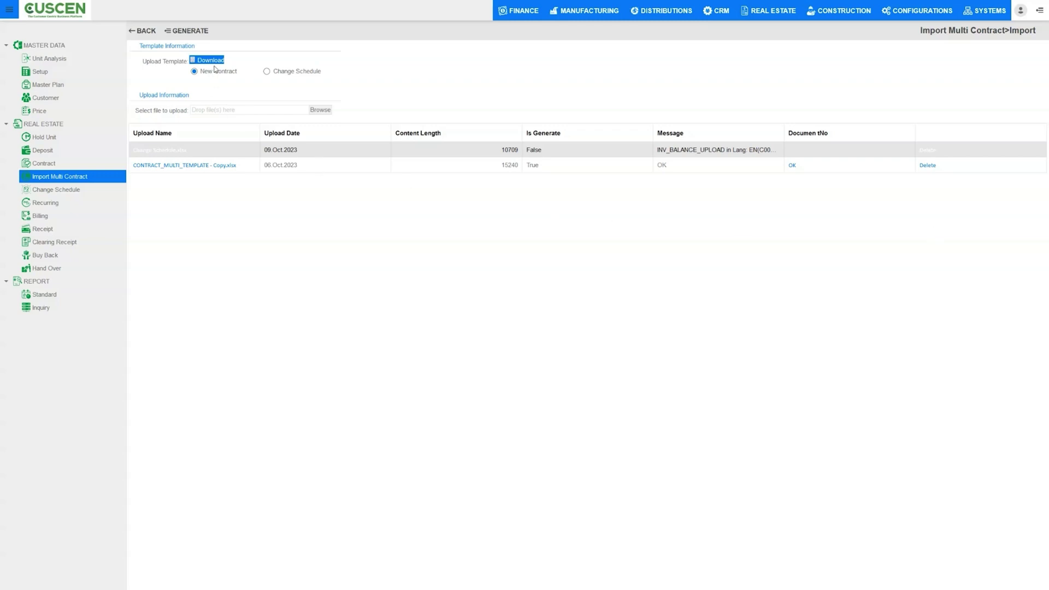
left_click(267, 71)
left_click(665, 166)
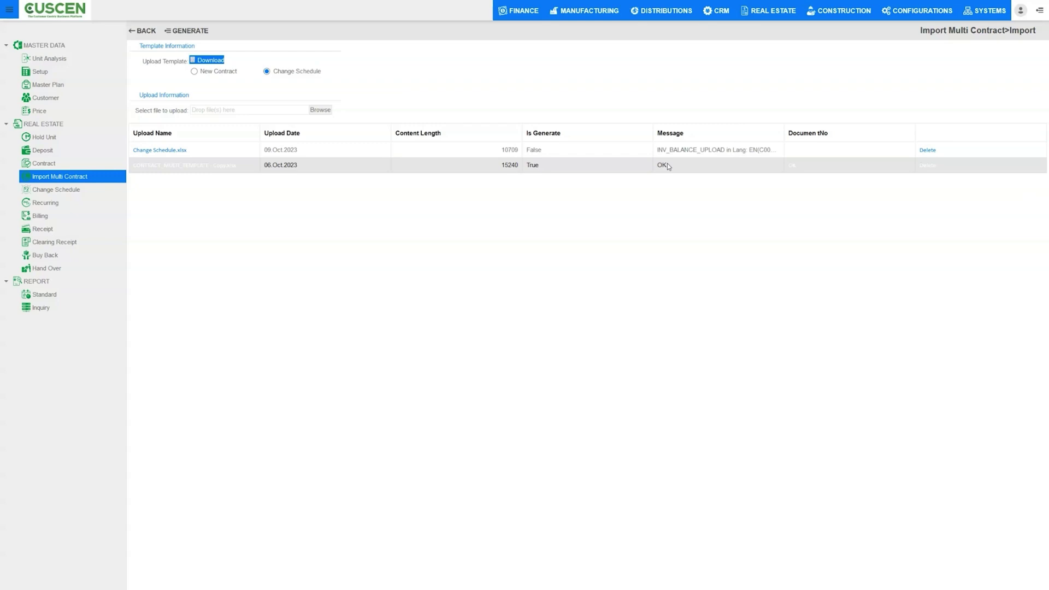
left_click(676, 153)
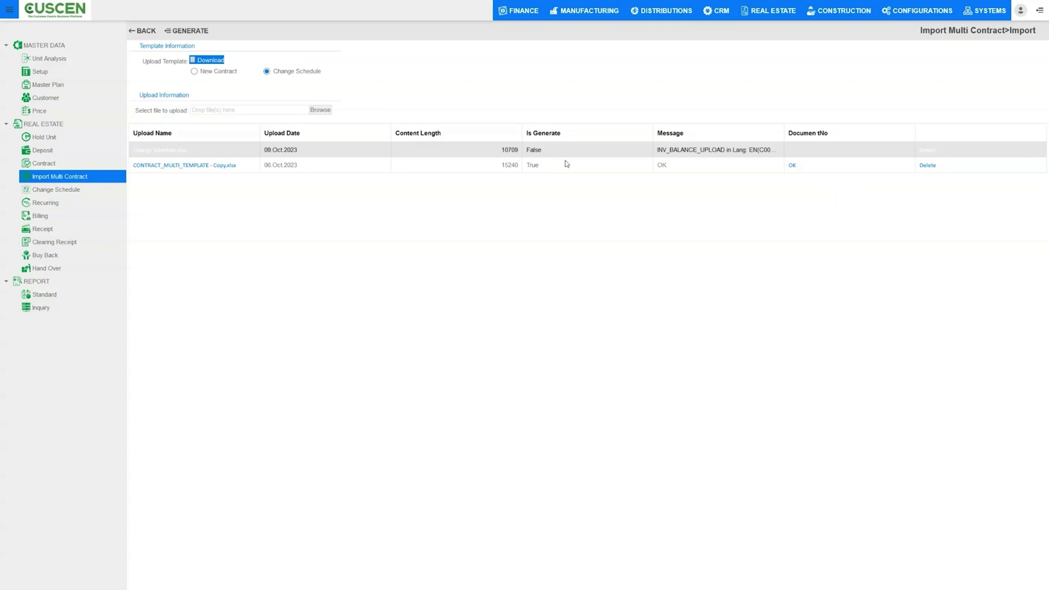
Go to Change Schedule, search the contracts by customer name and select the matching 100P contract.
left_click(76, 190)
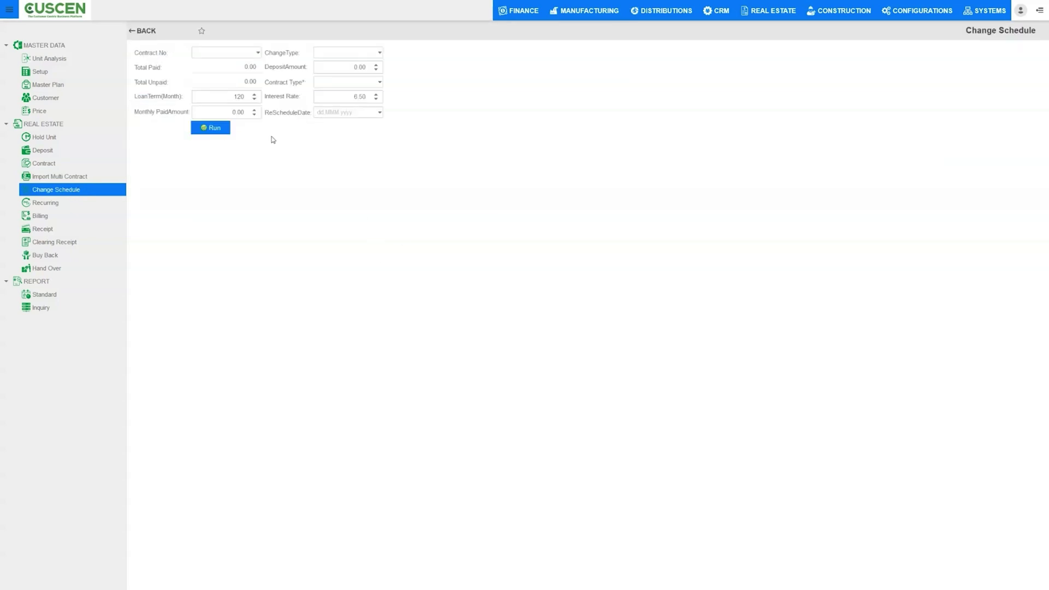
left_click(258, 53)
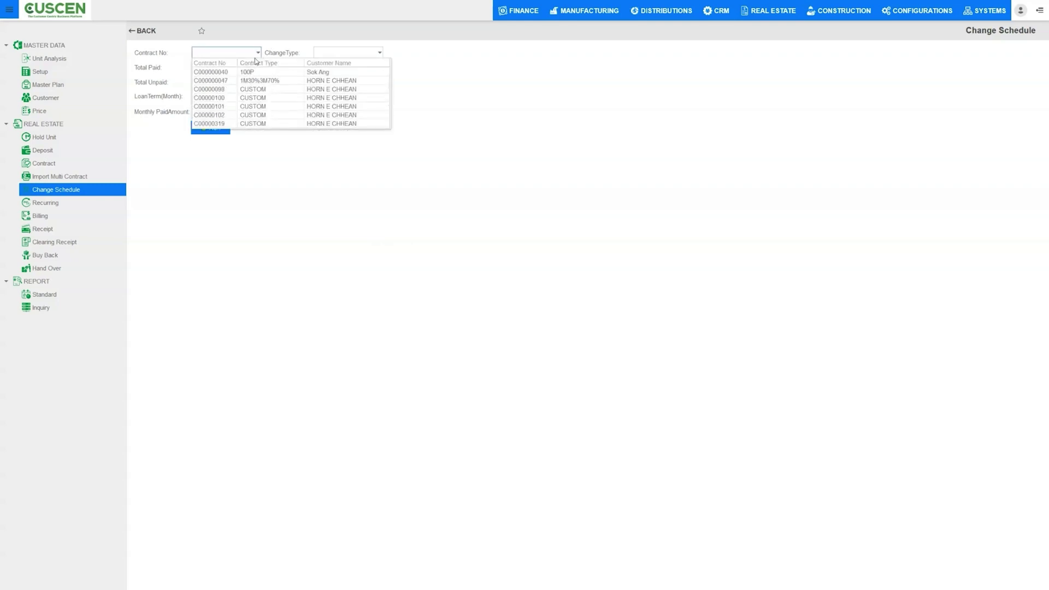
left_click(243, 54)
type("ly")
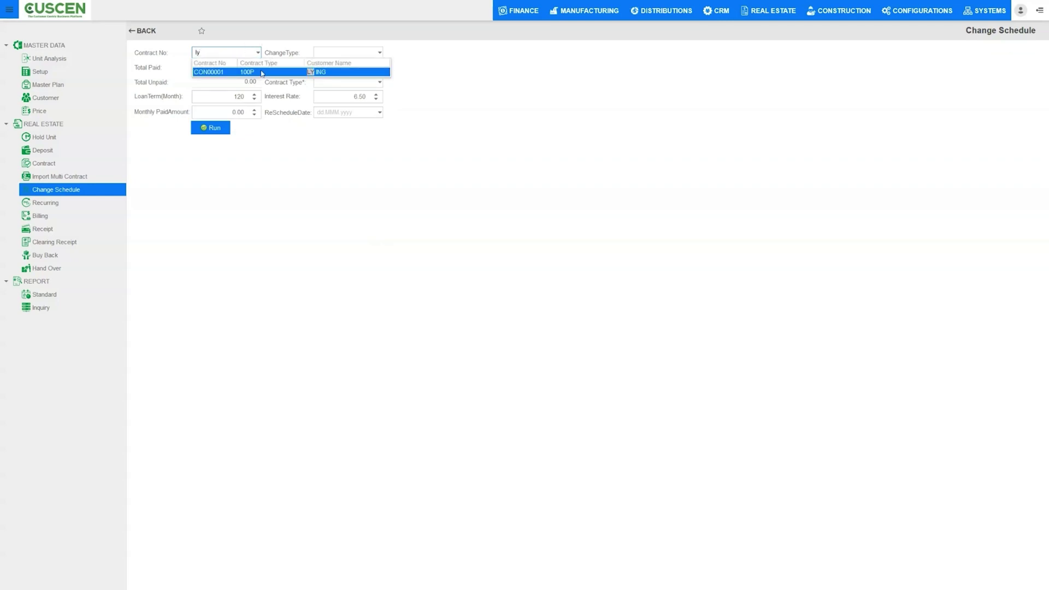
left_click(262, 73)
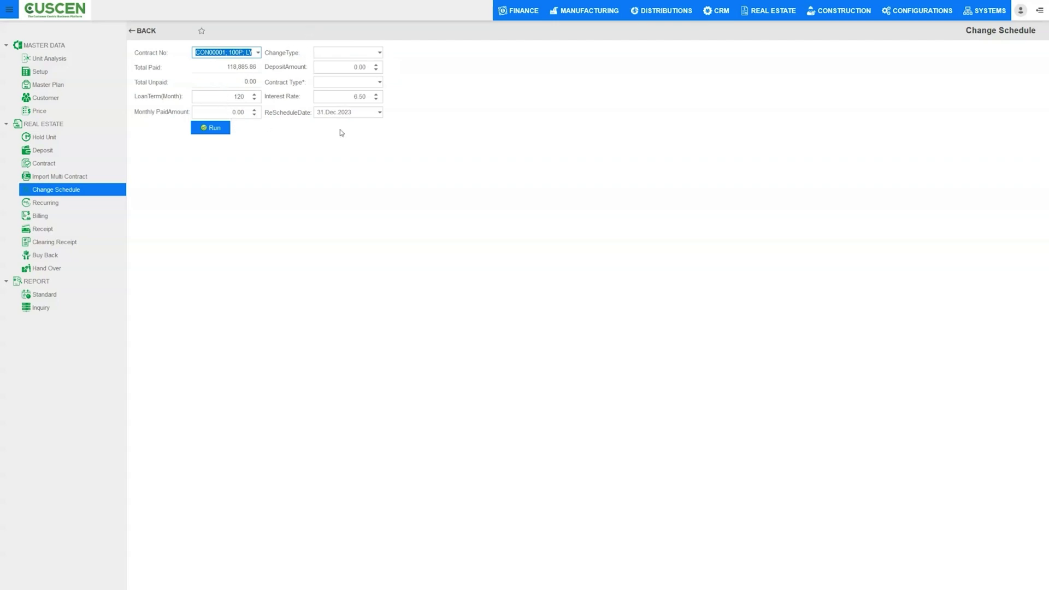
left_click(299, 157)
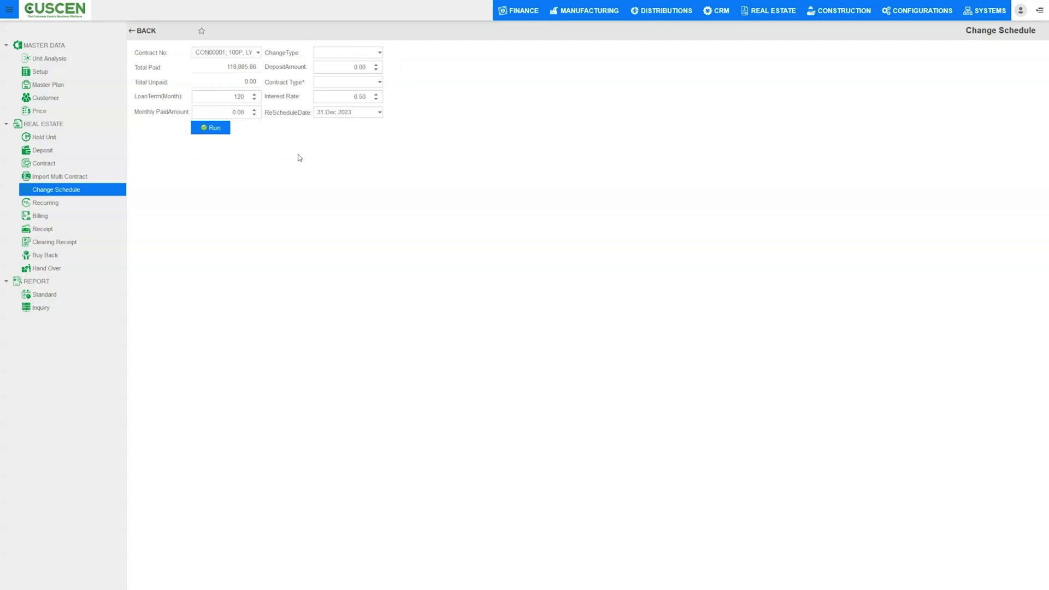
Choose the contract type for the schedule change and run it to display the contract's billed schedule.
left_click(380, 83)
left_click(354, 104)
left_click(643, 164)
left_click(216, 131)
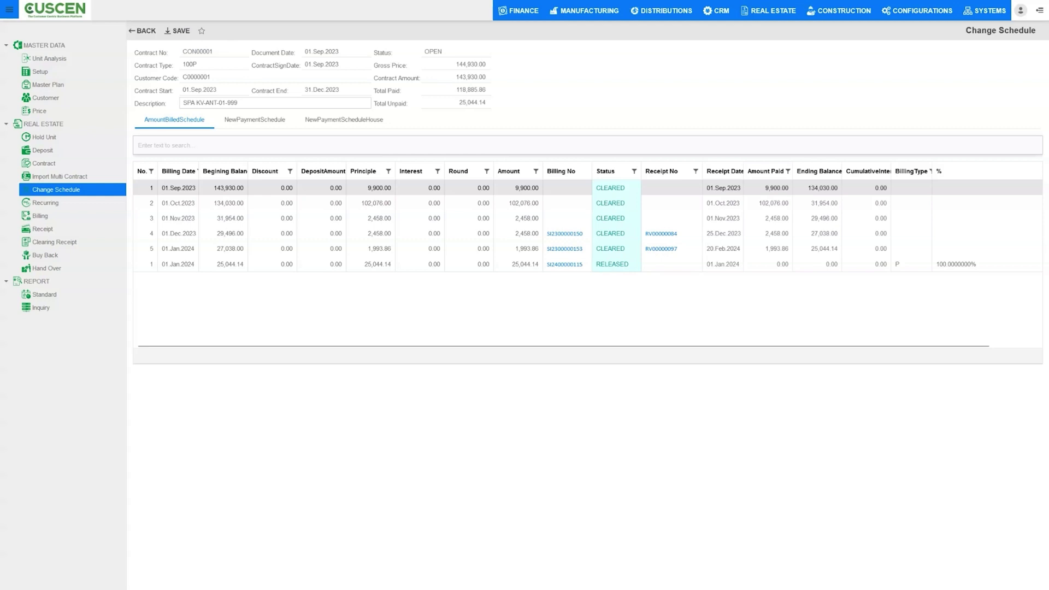
Go to Recurring and run the recurring billing in Run & Test mode for the Home Development project.
left_click(33, 205)
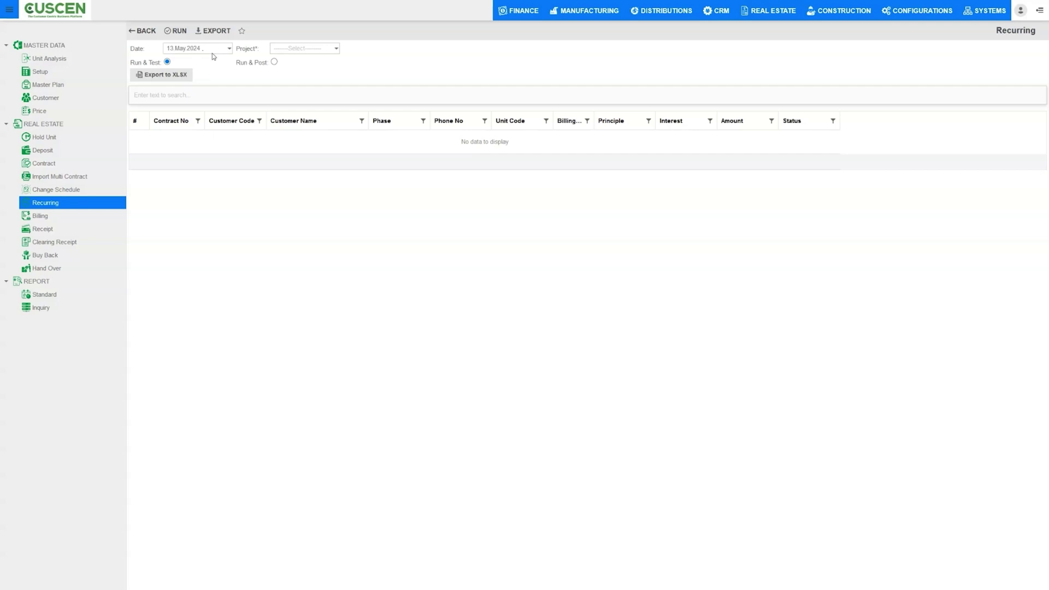
left_click(335, 48)
left_click(311, 66)
left_click(422, 76)
left_click(179, 30)
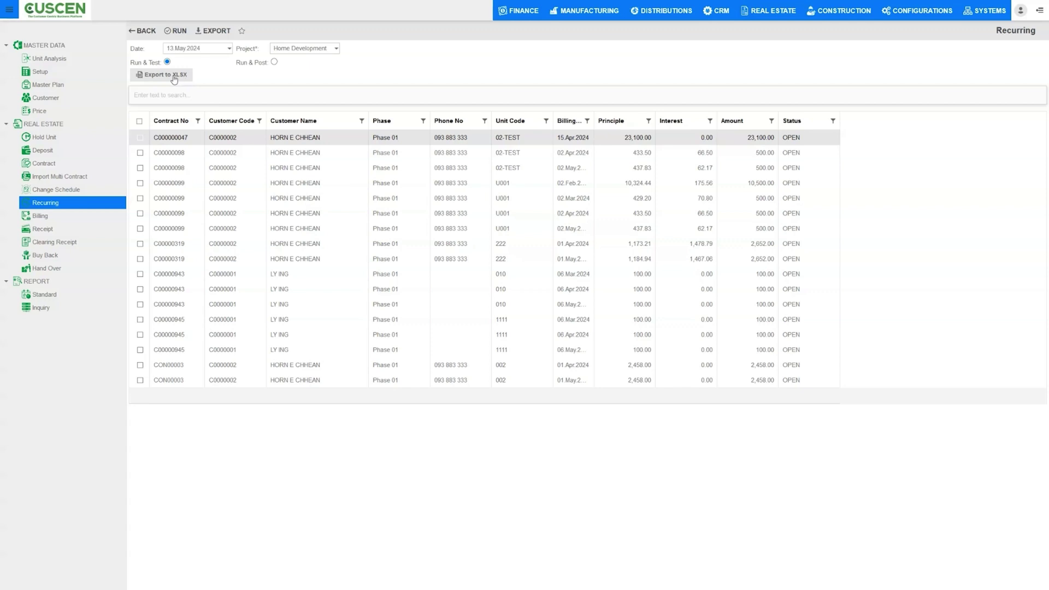
Widen the Billing Date column of the recurring list and examine its entries through to the Status column.
left_click(196, 97)
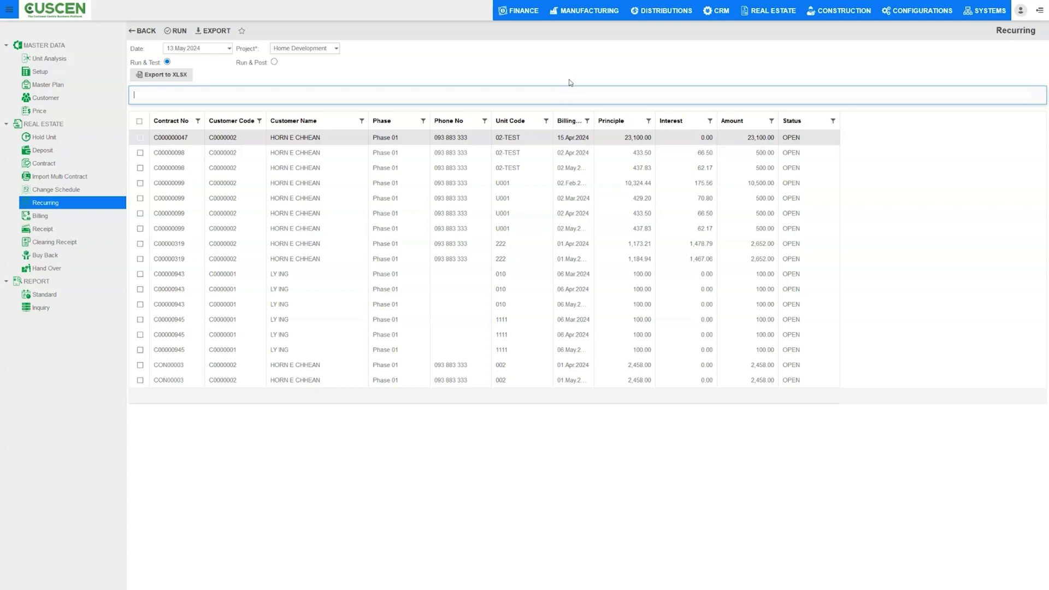
left_click_drag(594, 120, 619, 116)
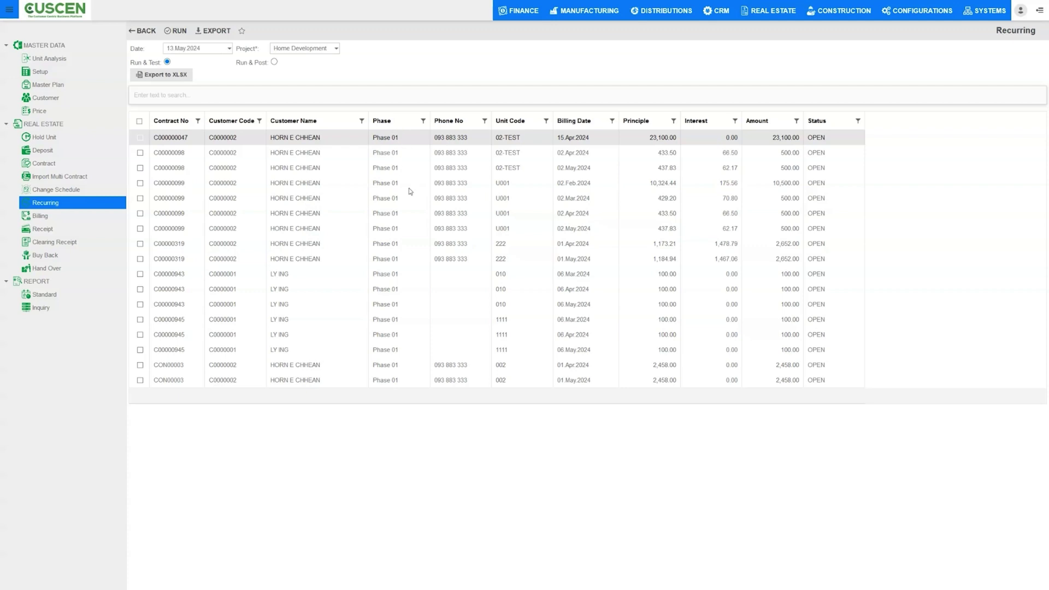
left_click(516, 158)
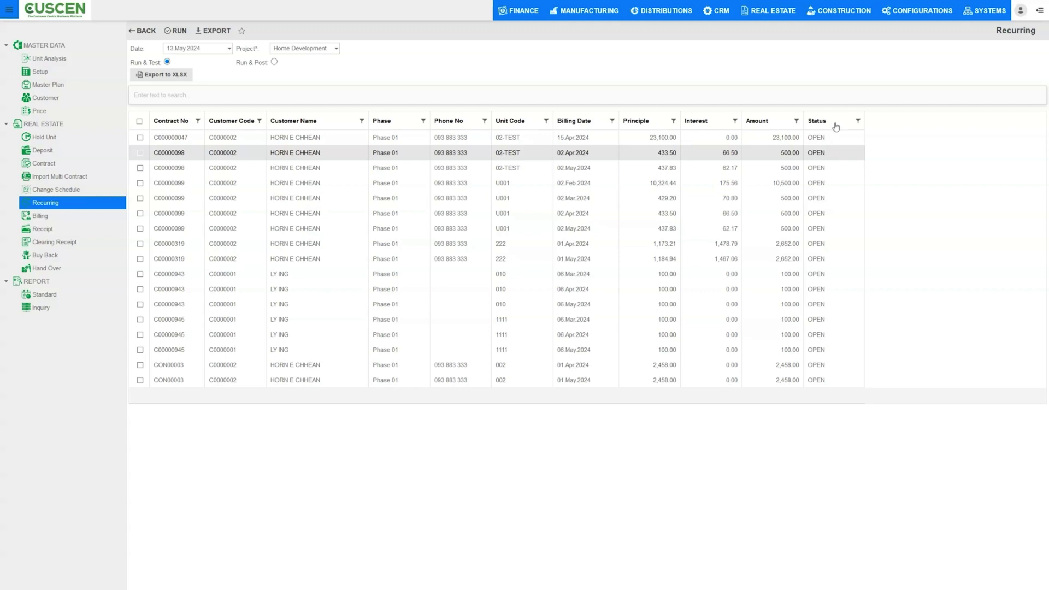
left_click_drag(836, 125, 833, 116)
Go to the Billing list and check its From Date and To Date calendars and Project filter options.
left_click(32, 216)
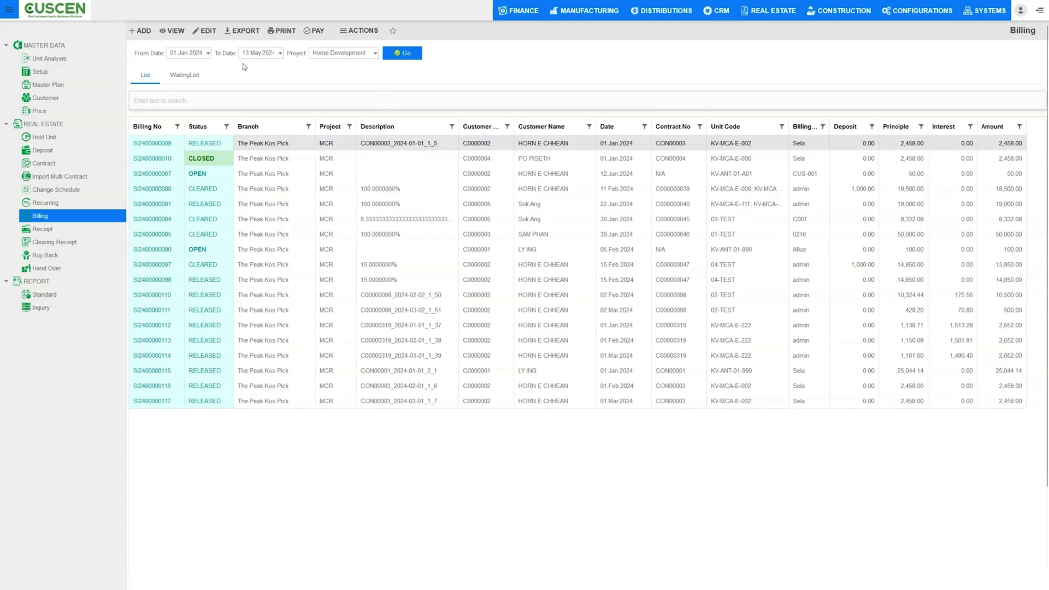
left_click(207, 54)
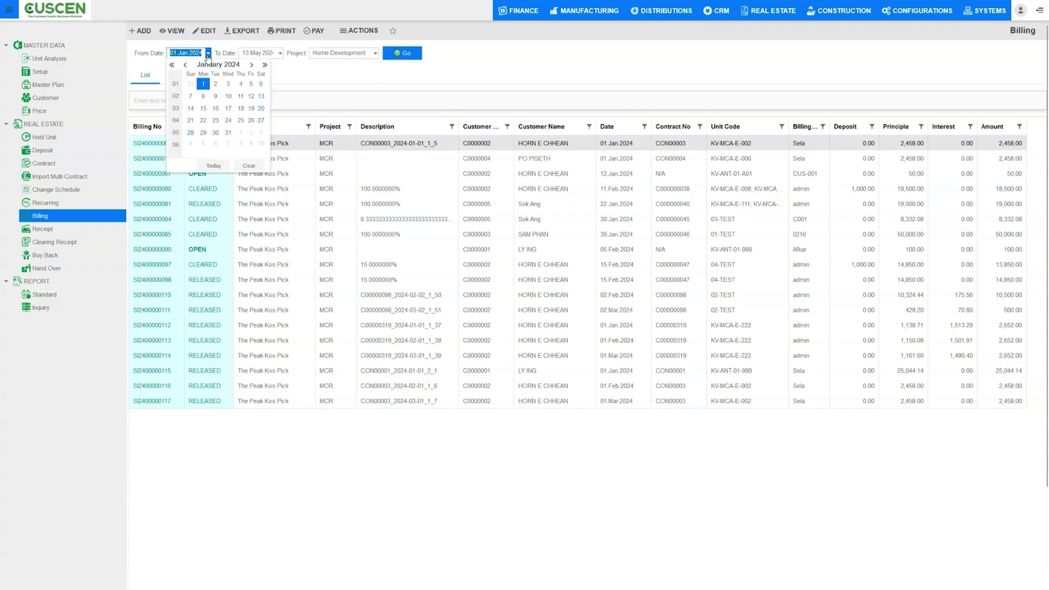
left_click(281, 53)
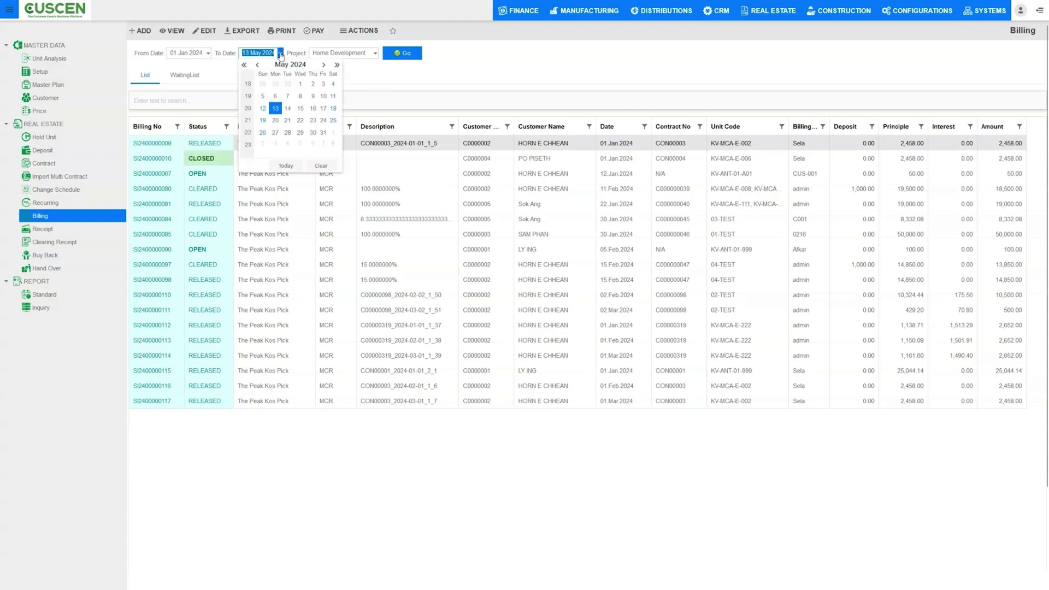
left_click(560, 87)
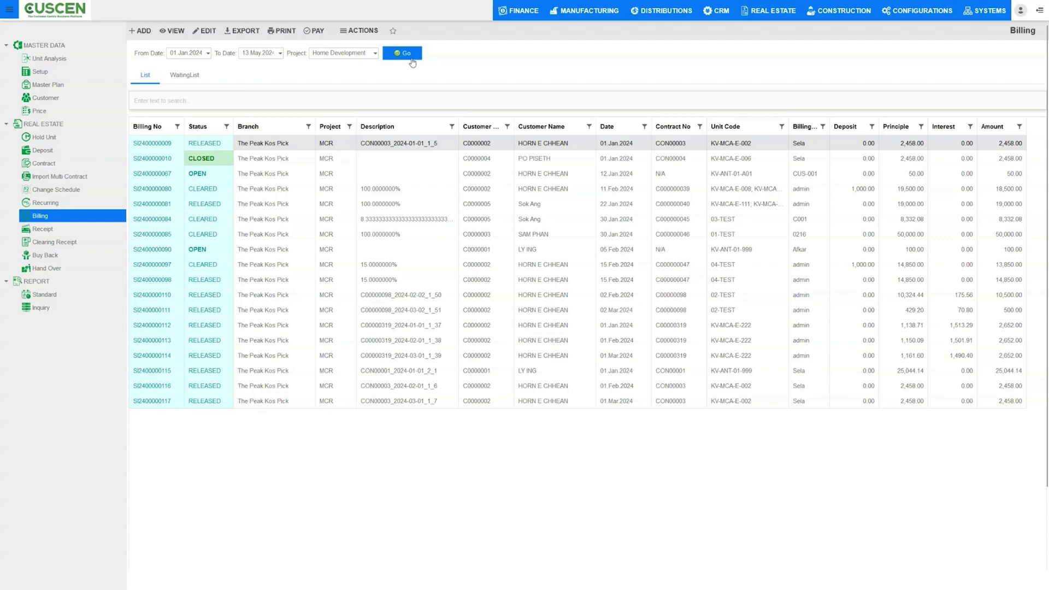
left_click(411, 58)
left_click(375, 54)
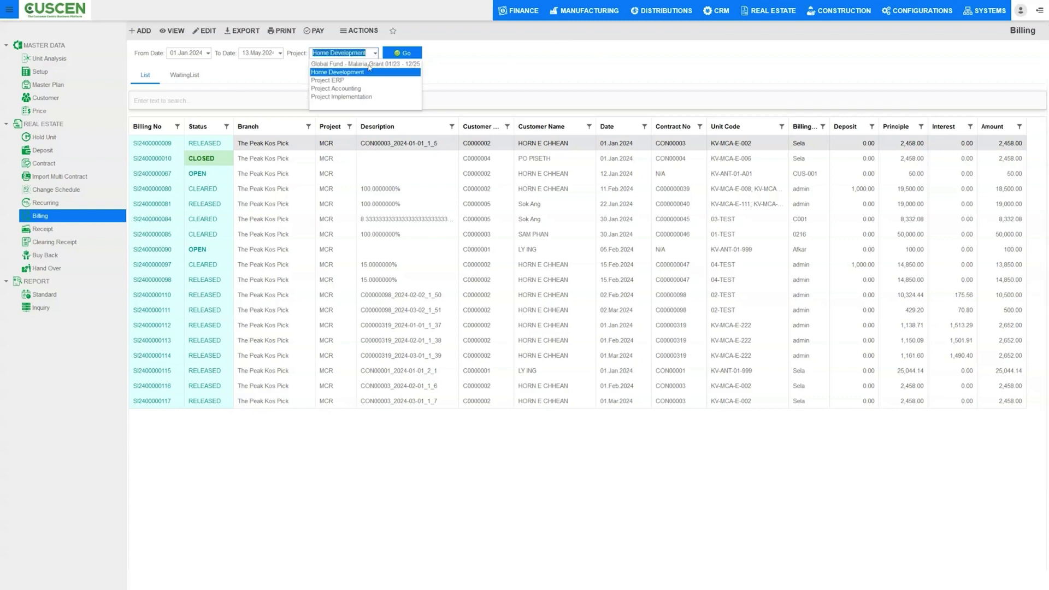
left_click(557, 76)
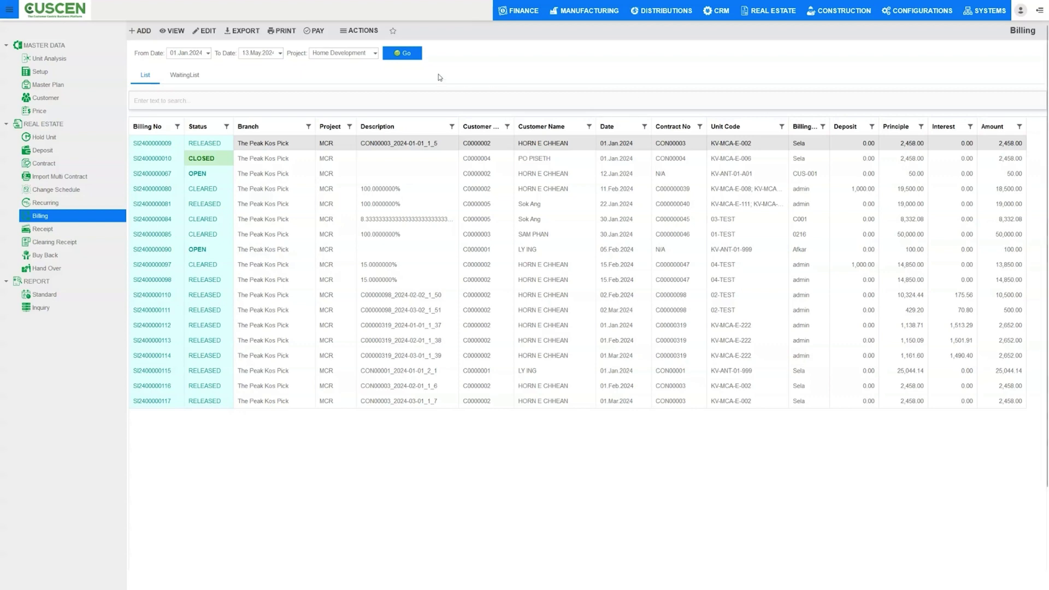
Review the billing waiting list, return to the Billing list and open the closed billing dated 01 Jan 2024.
left_click(192, 77)
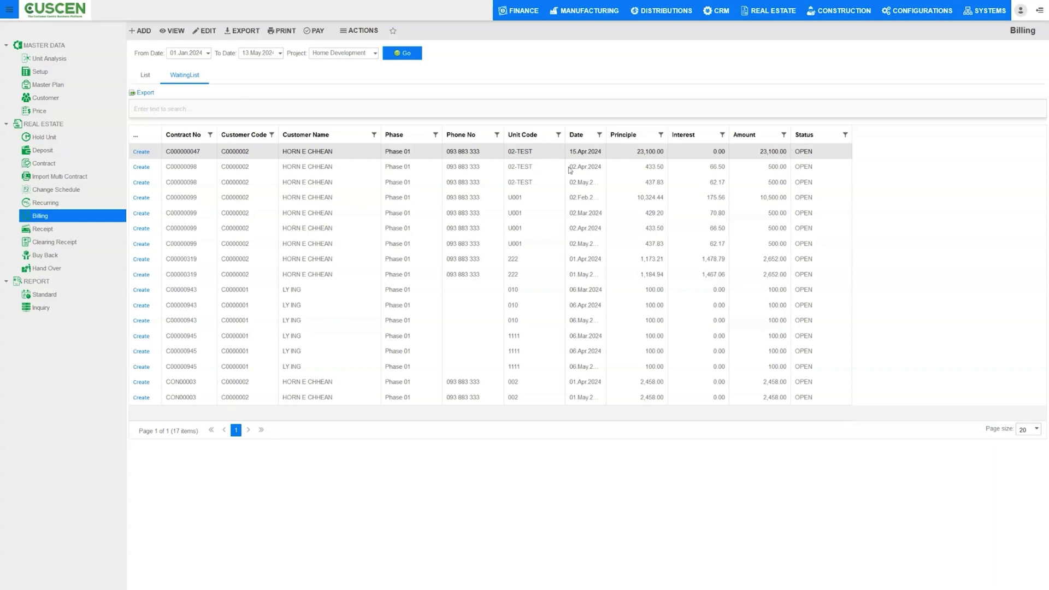
left_click(152, 76)
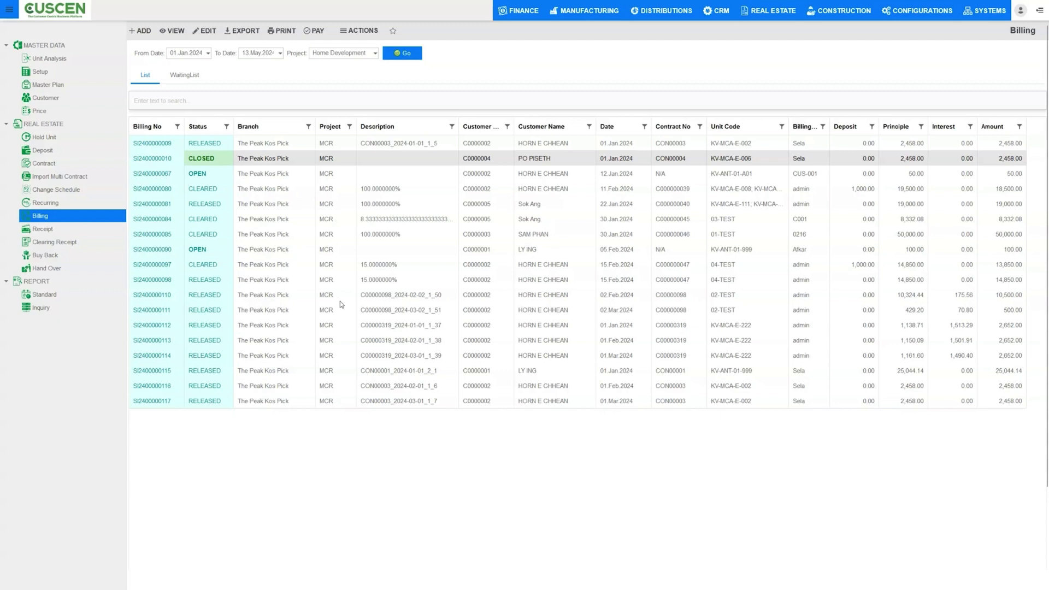
double_click(199, 162)
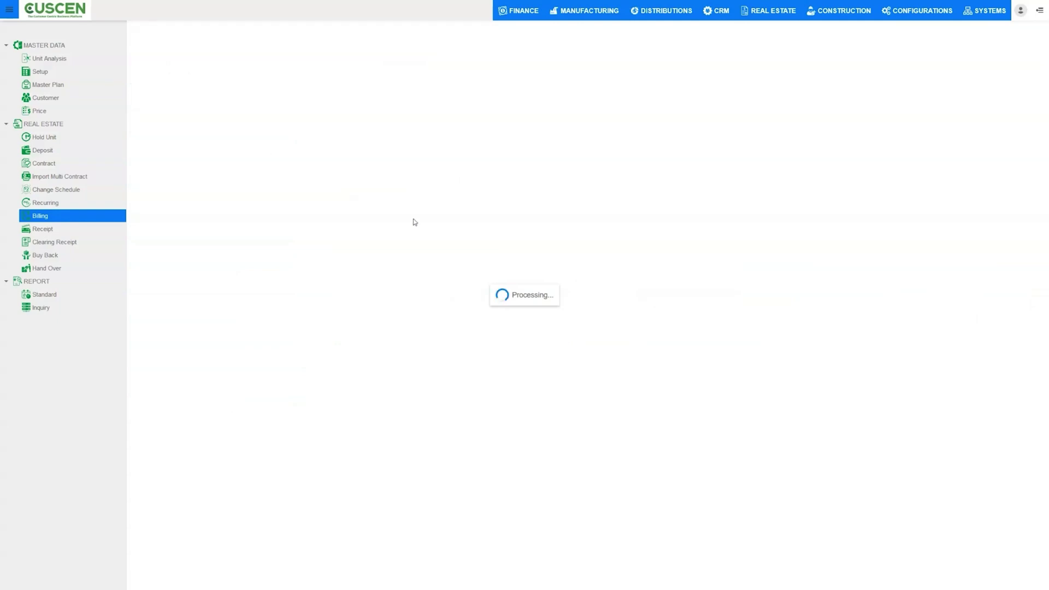
double_click(214, 164)
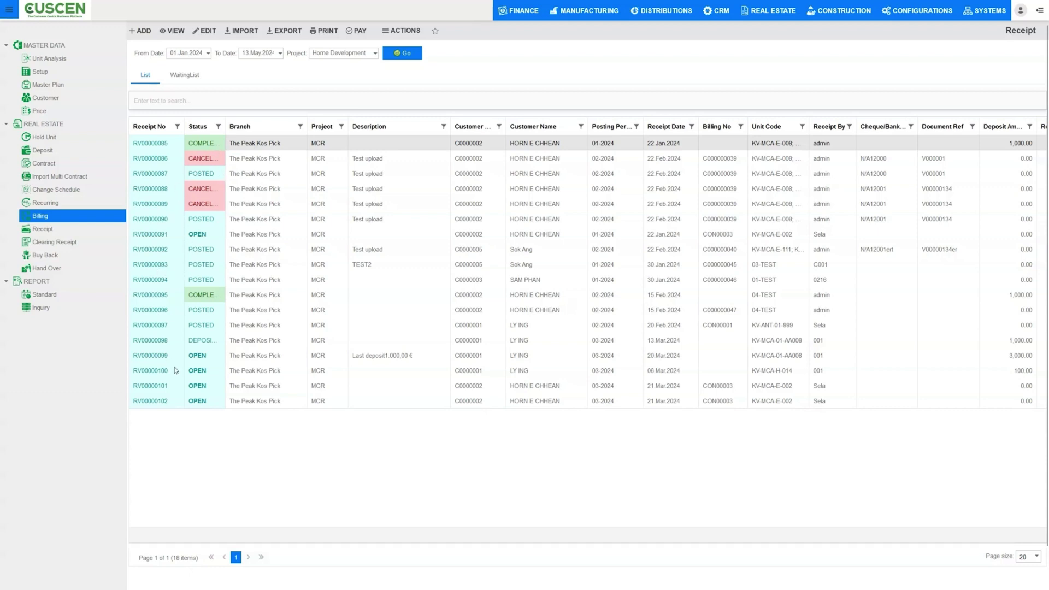
Sort the receipt list by status, return to the Billing list and open the closed billing's details.
left_click(204, 127)
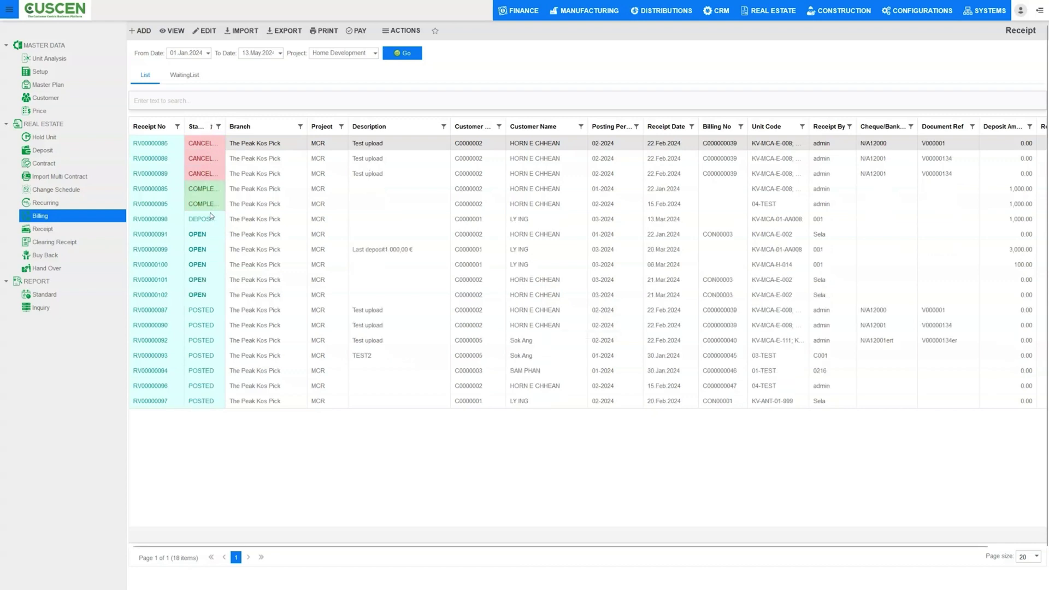
left_click(57, 203)
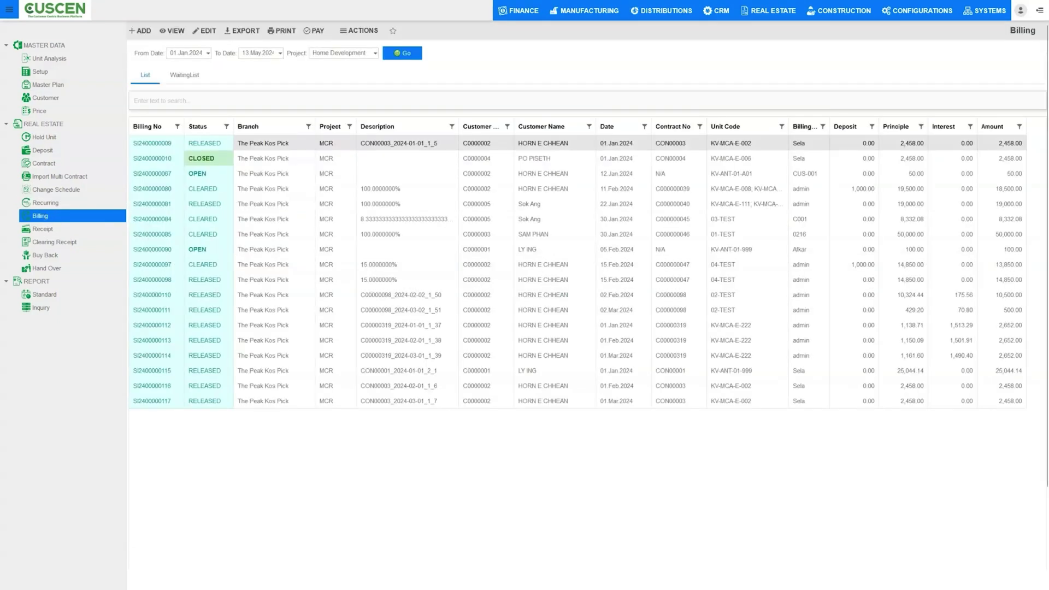
left_click(253, 160)
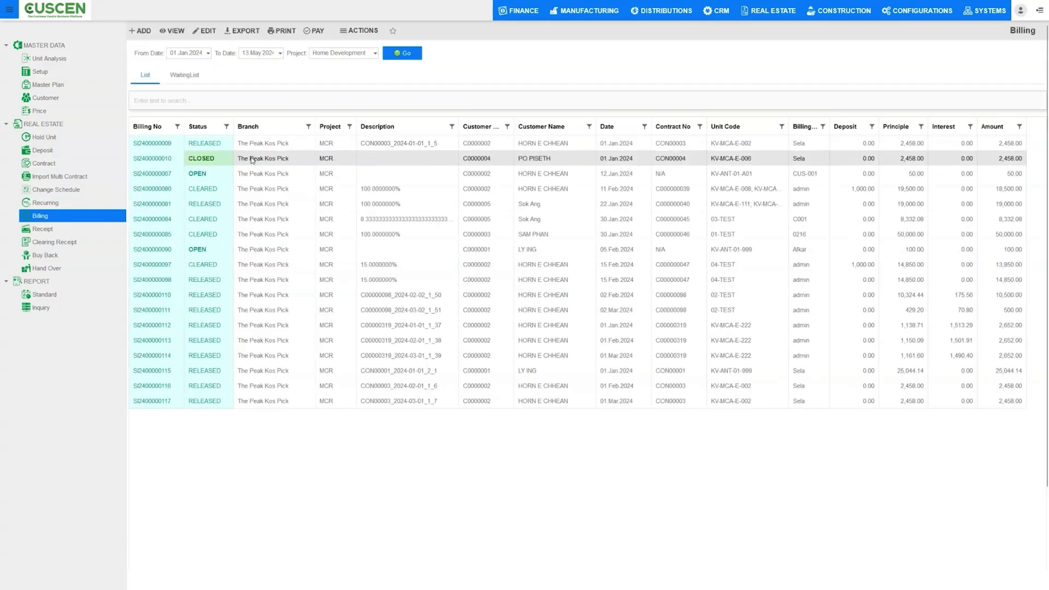
double_click(253, 159)
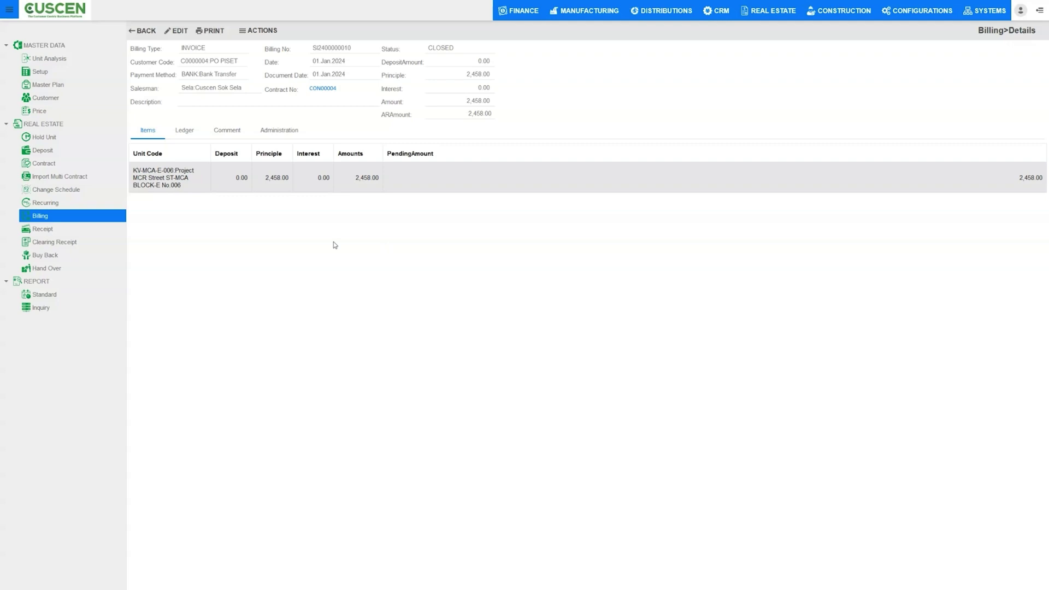
Check the closed billing's print view from its details and again from the Billing list, returning to the list.
left_click(211, 31)
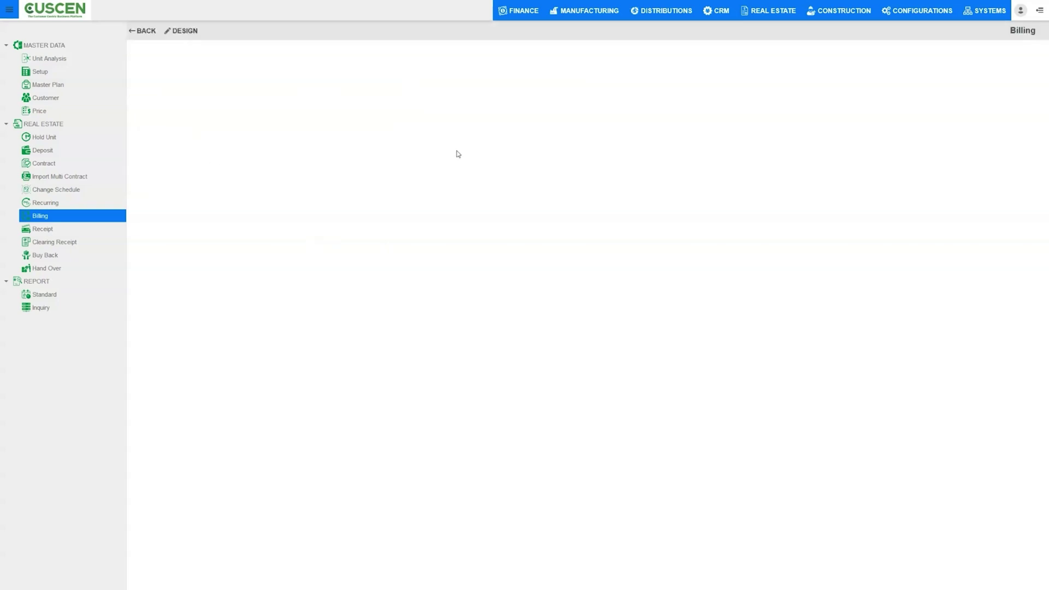
left_click(146, 31)
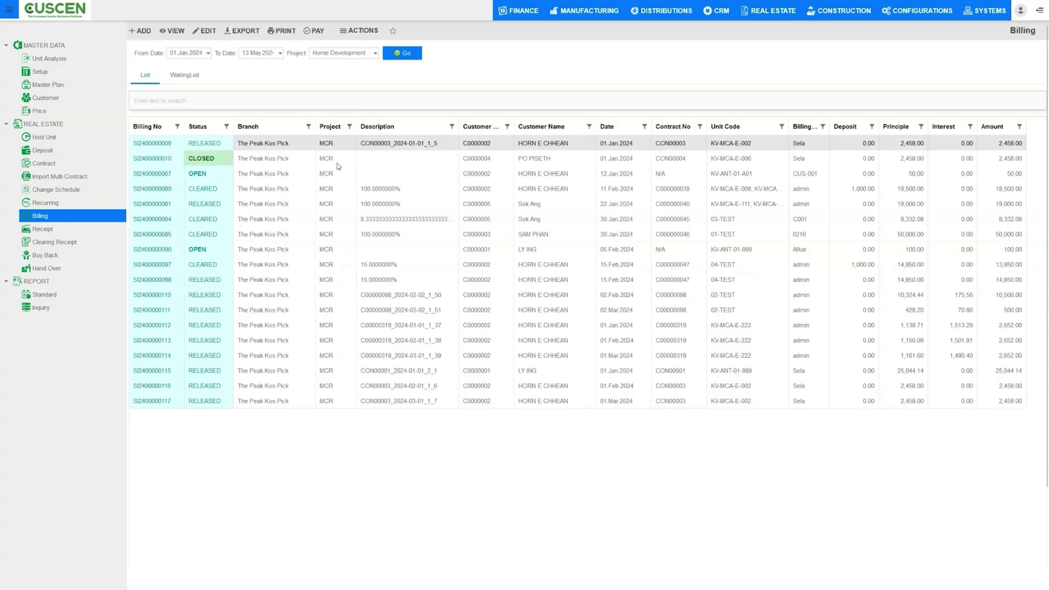
left_click(208, 158)
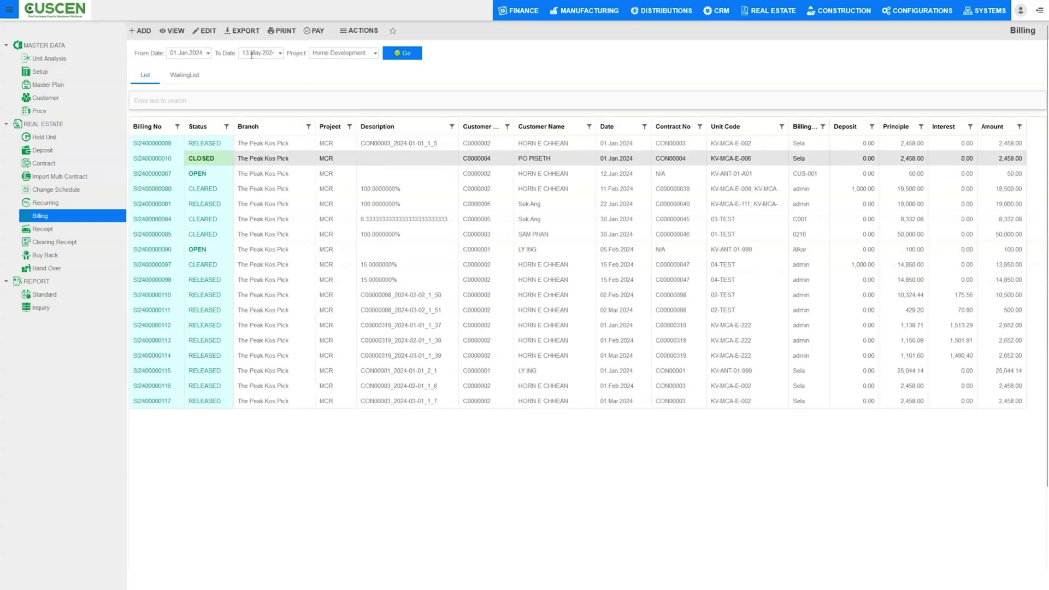
left_click(284, 31)
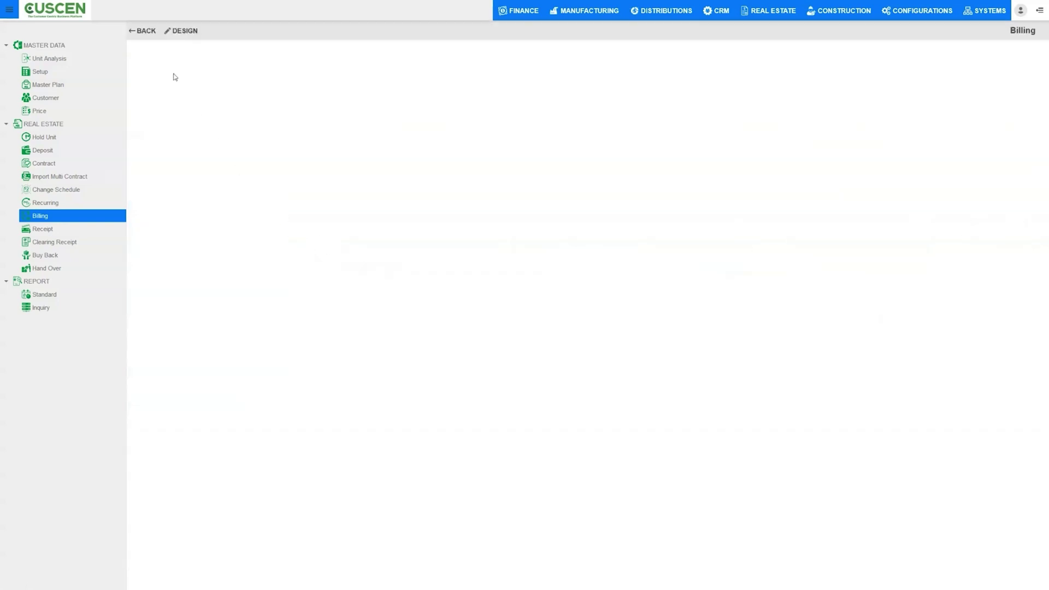
left_click(147, 31)
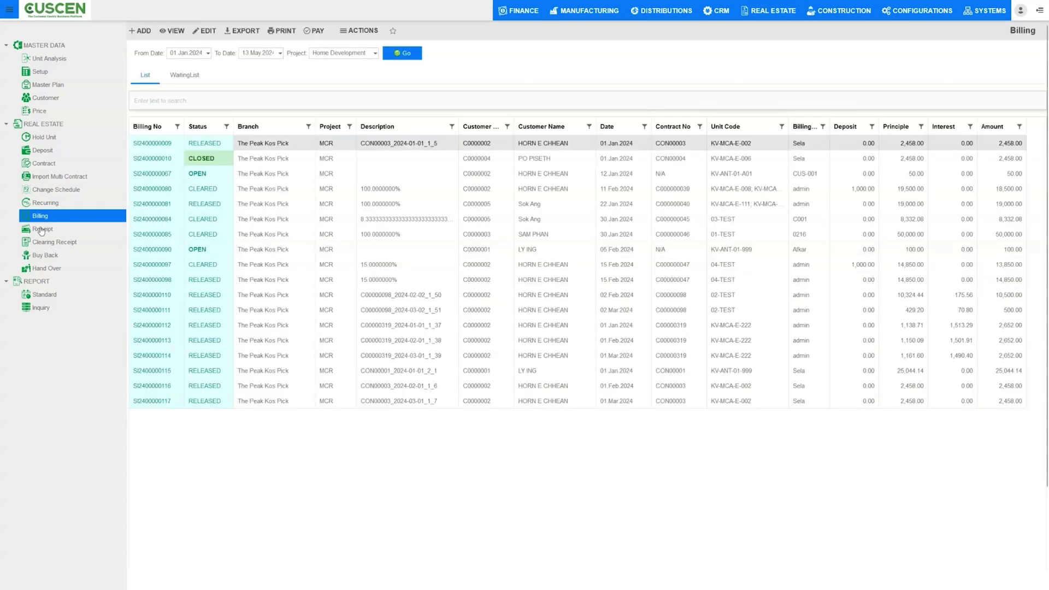
Go to the Receipt list and examine the first receipt, dated 22 Jan 2024.
left_click(41, 231)
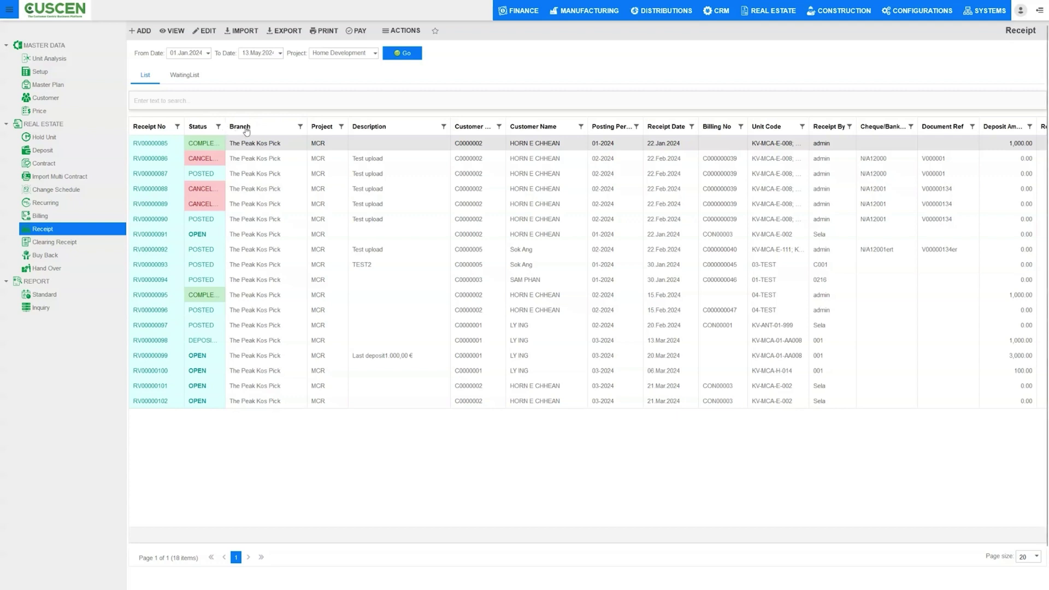
double_click(273, 147)
left_click(247, 141)
triple_click(255, 146)
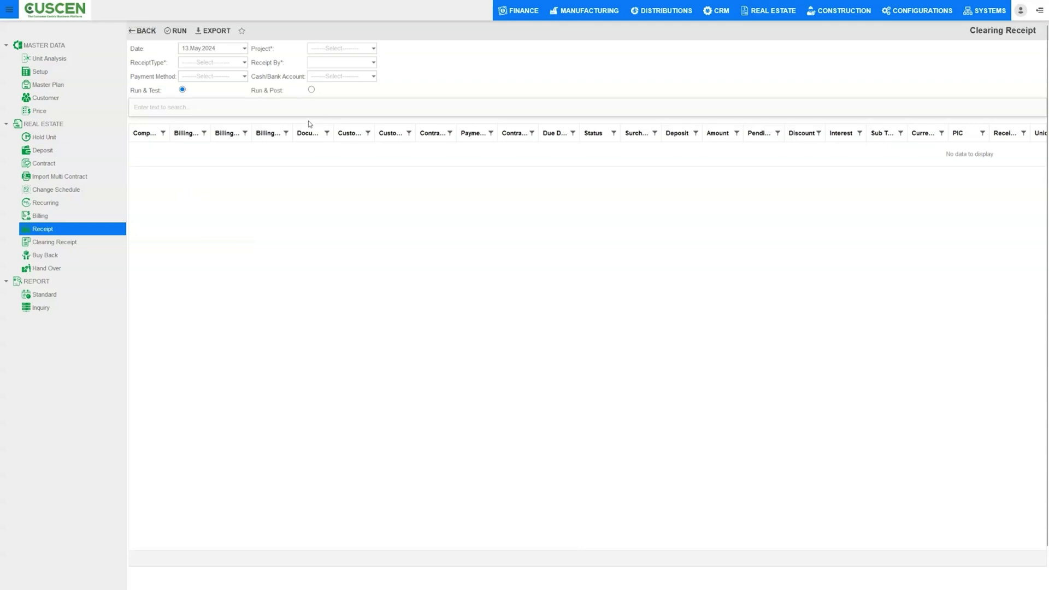
Glance at Clearing Receipt, return to Receipt and review the details of the completed receipt dated 22 Jan 2024.
left_click(51, 242)
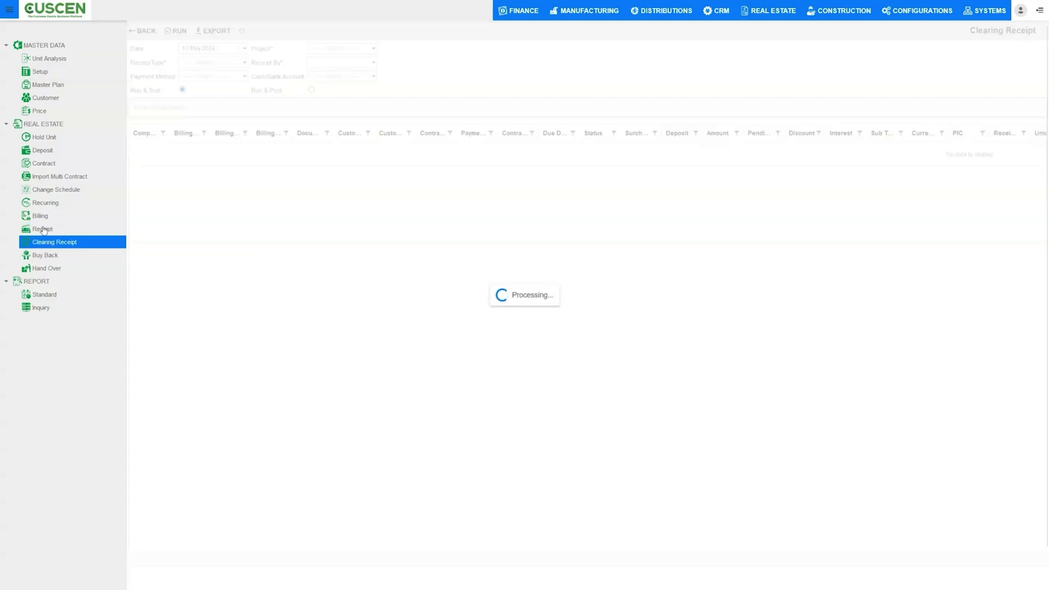
left_click(42, 229)
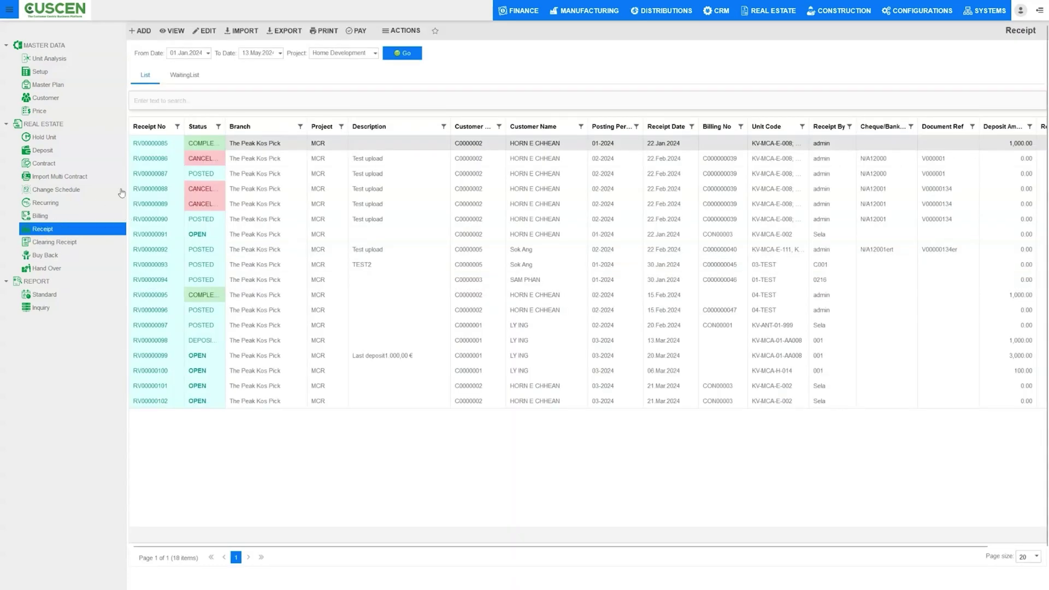
double_click(205, 140)
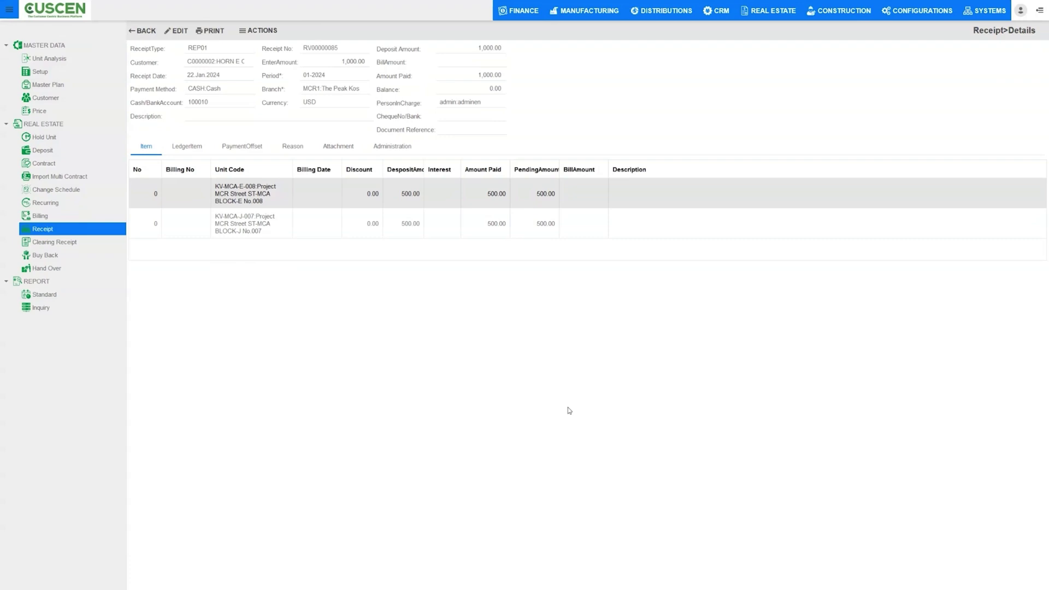
left_click(149, 31)
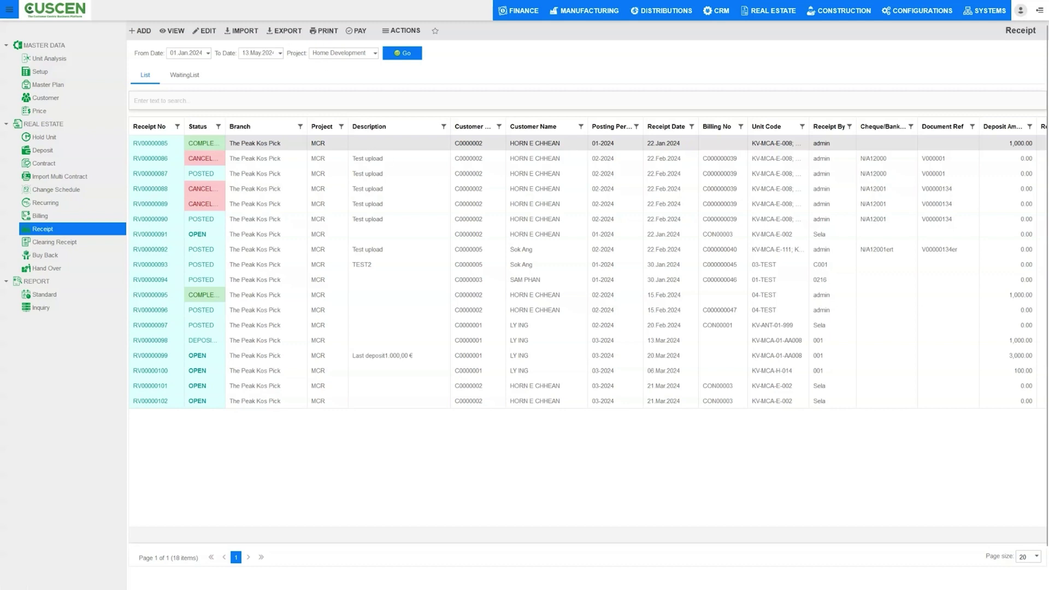
Open Clearing Receipt and set the receipt type to Receipt Deposit and the project to Home Development.
left_click(57, 241)
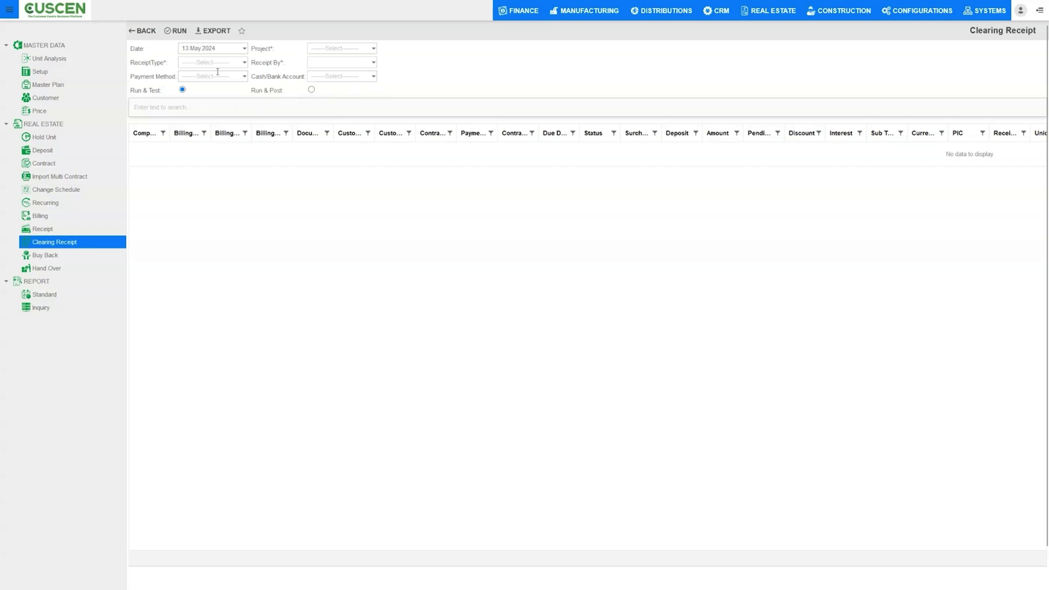
left_click(244, 62)
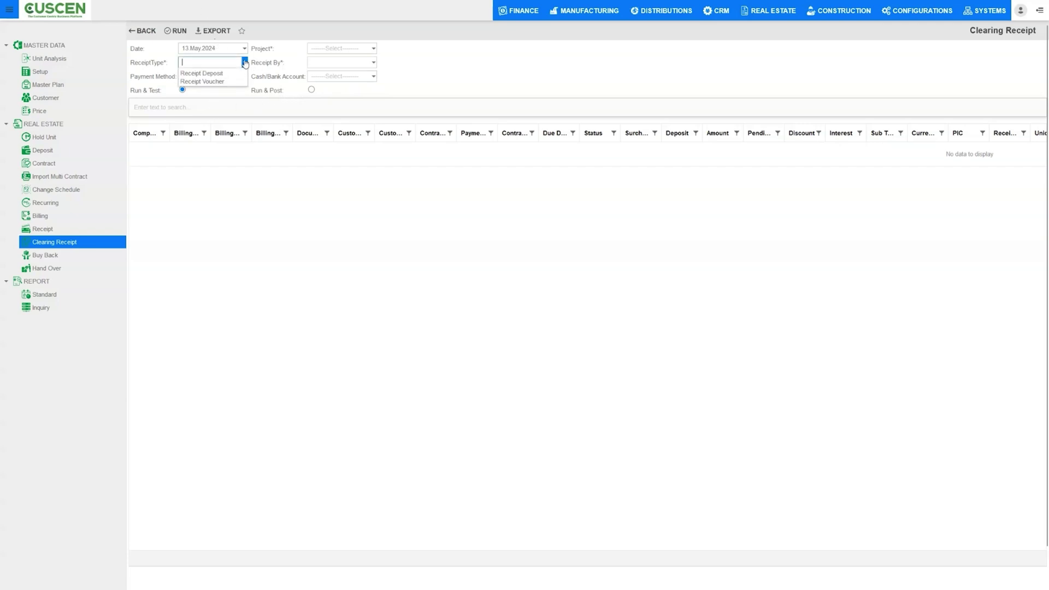
left_click(219, 71)
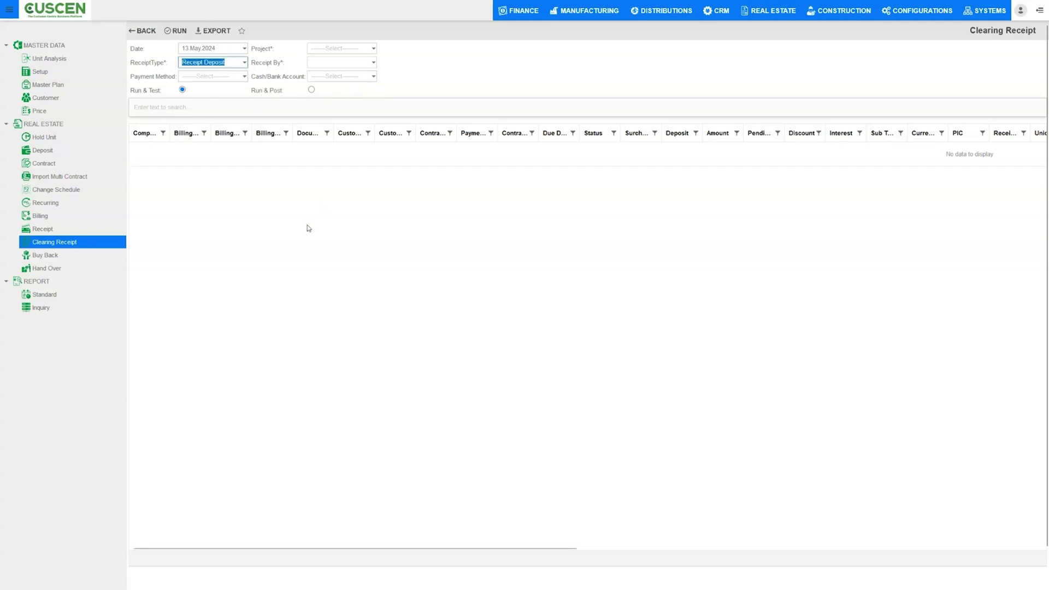
left_click(373, 49)
left_click(354, 59)
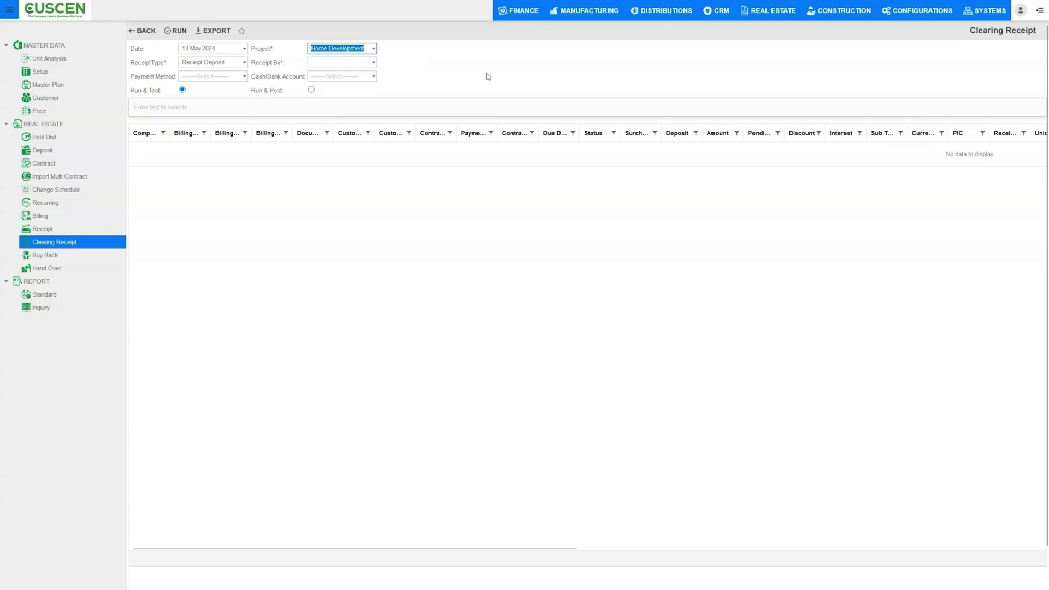
Choose the first listed staff member as Receipt By and run the clearing receipt in Run & Test mode.
left_click(374, 62)
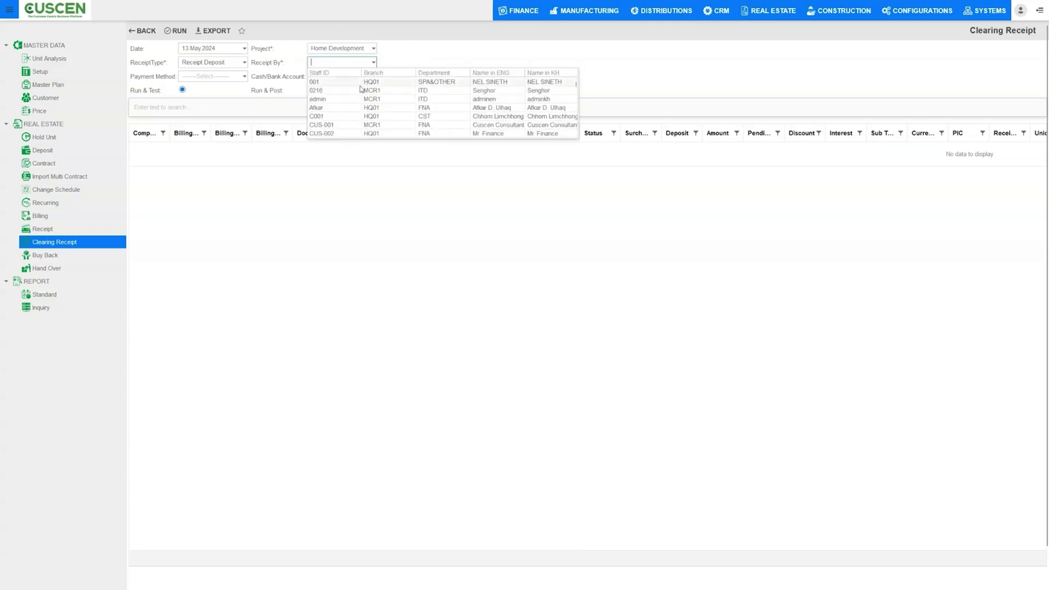
type("001")
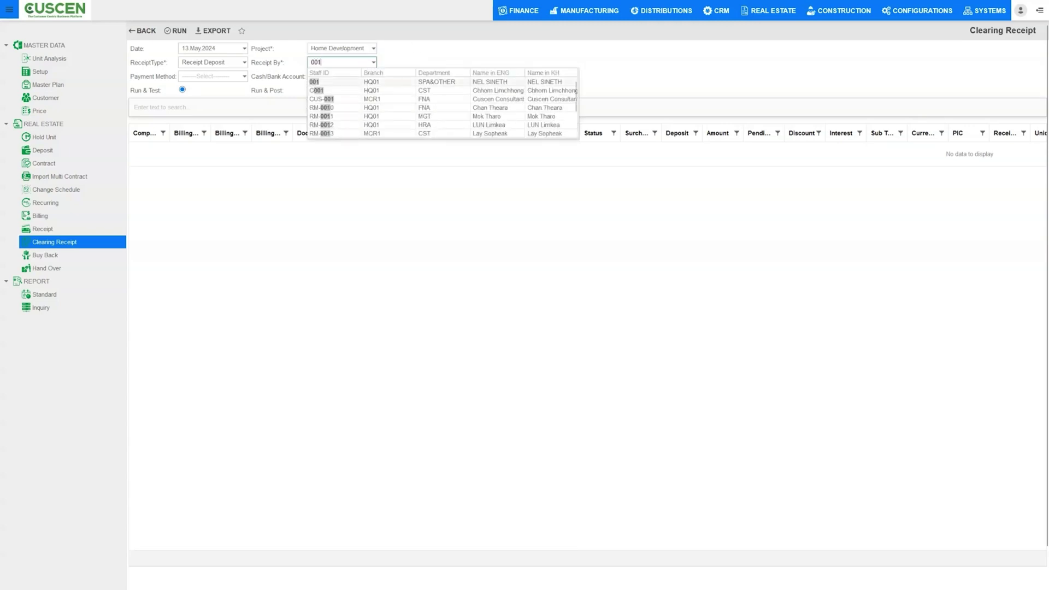
left_click(378, 82)
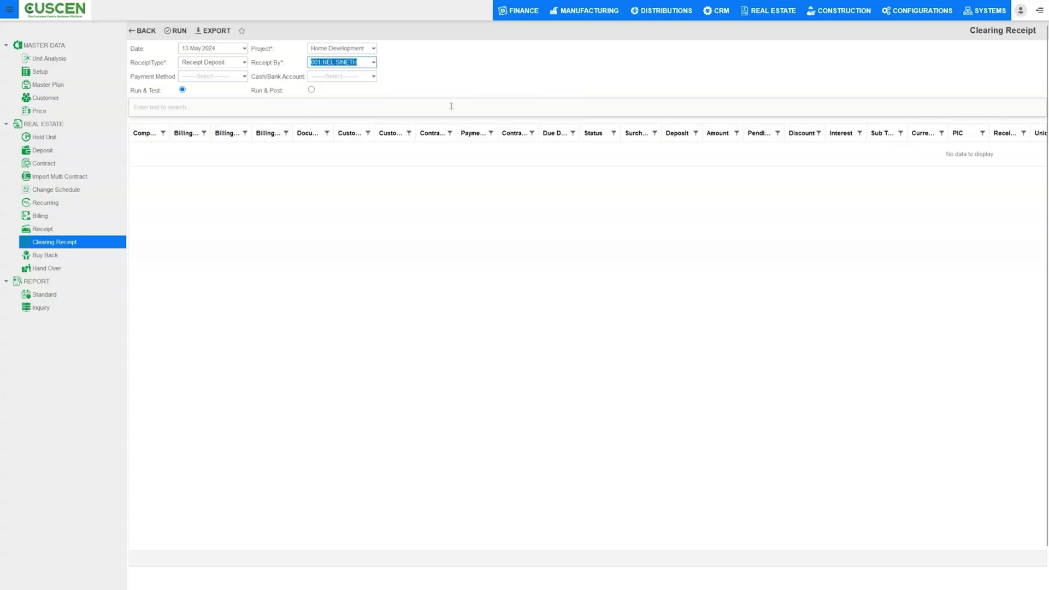
left_click(175, 31)
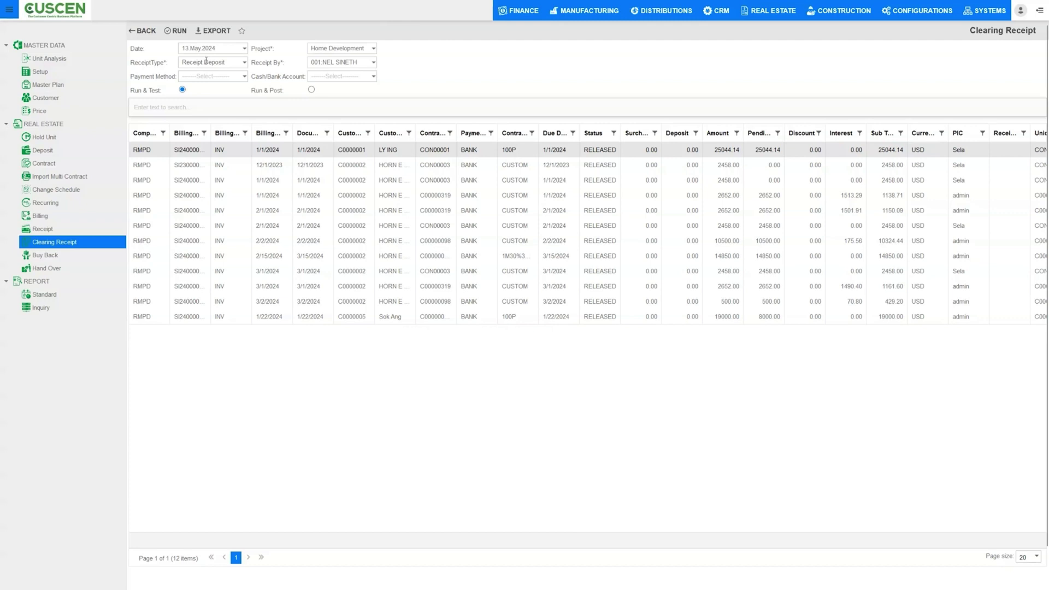
Check the available options for Project, Receipt By, Payment Method and Cash/Bank Account without changing the selections.
left_click(374, 49)
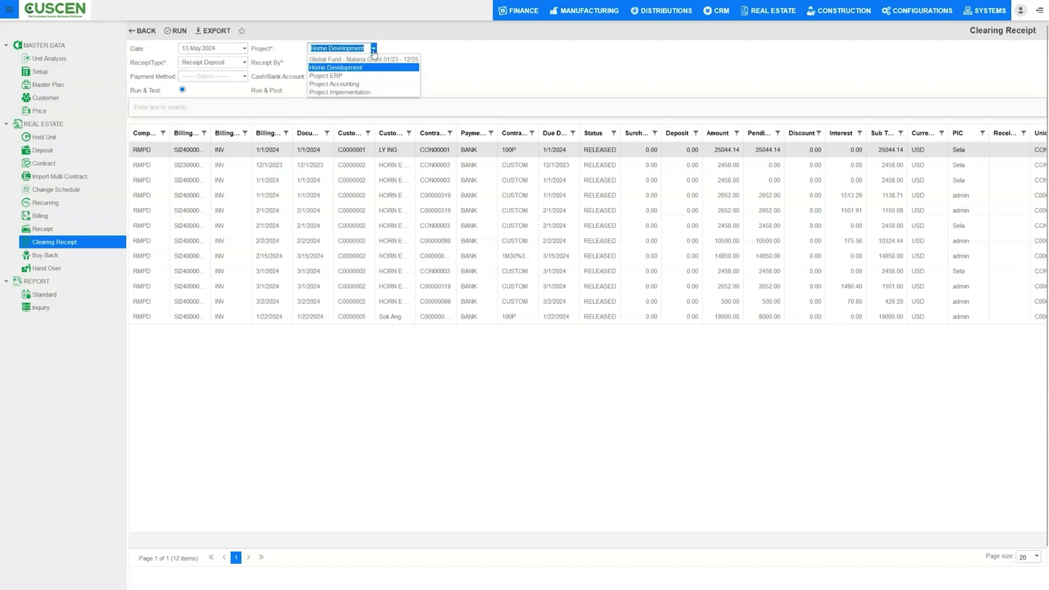
left_click(464, 56)
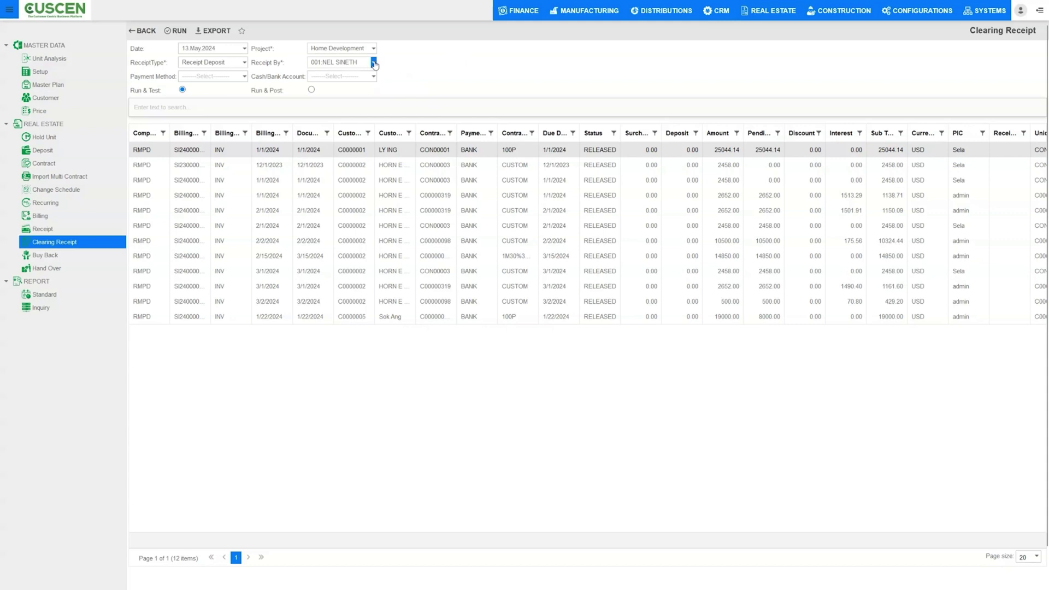
left_click(374, 63)
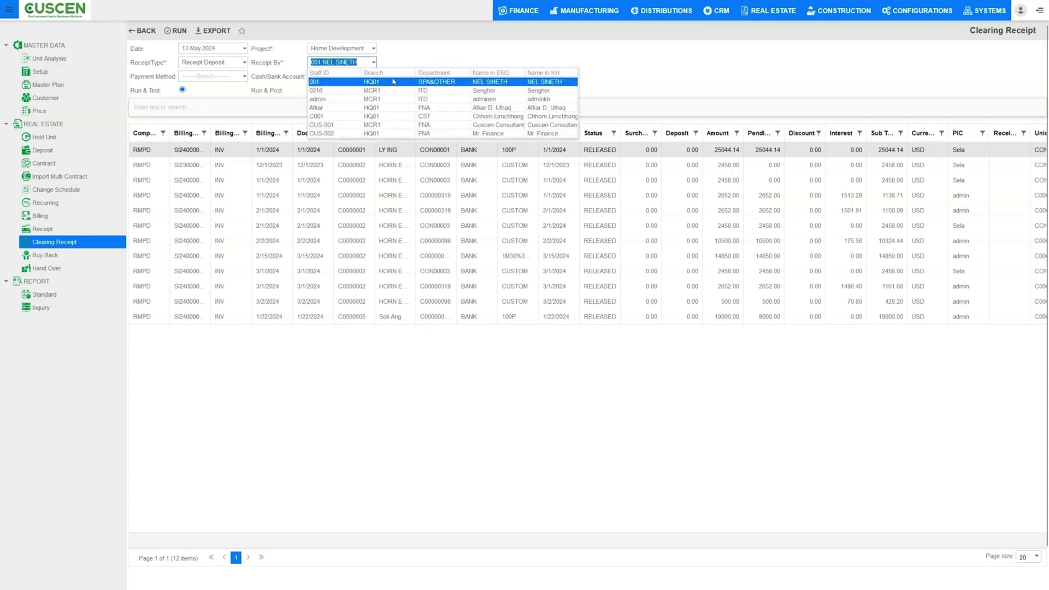
left_click(494, 82)
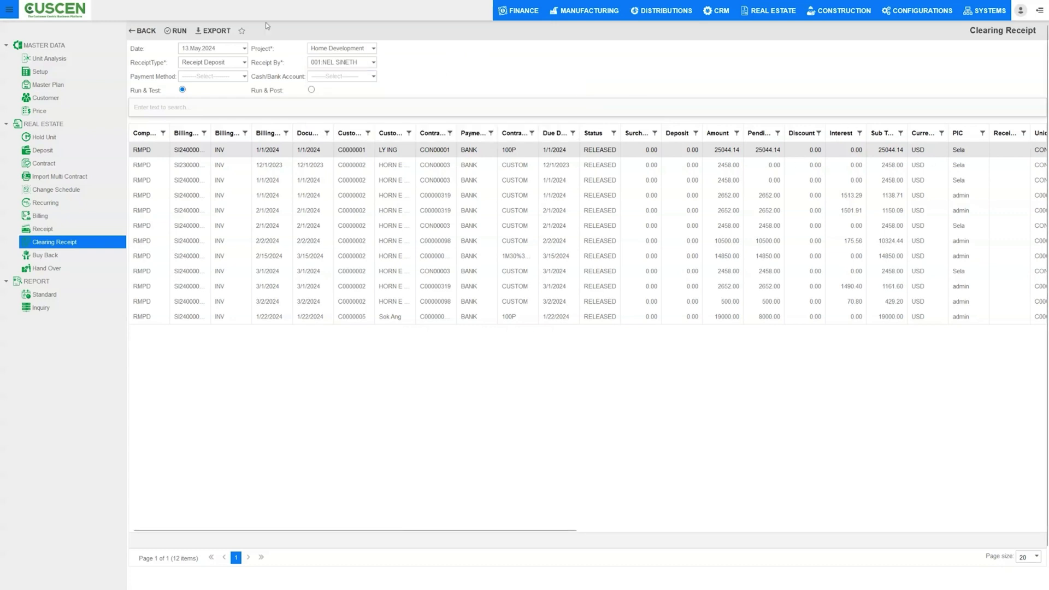
left_click(244, 76)
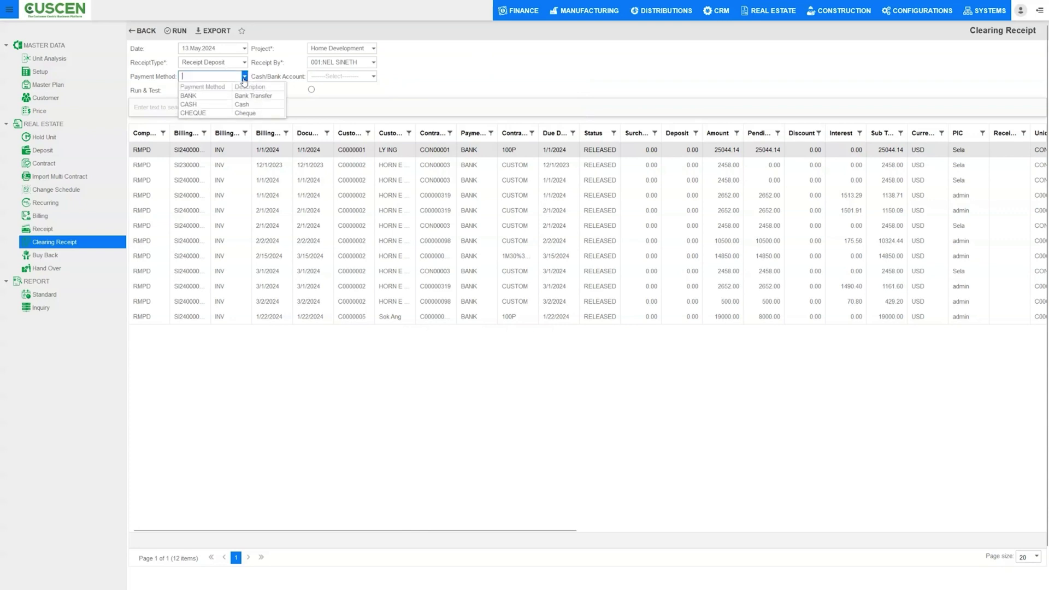
left_click(371, 77)
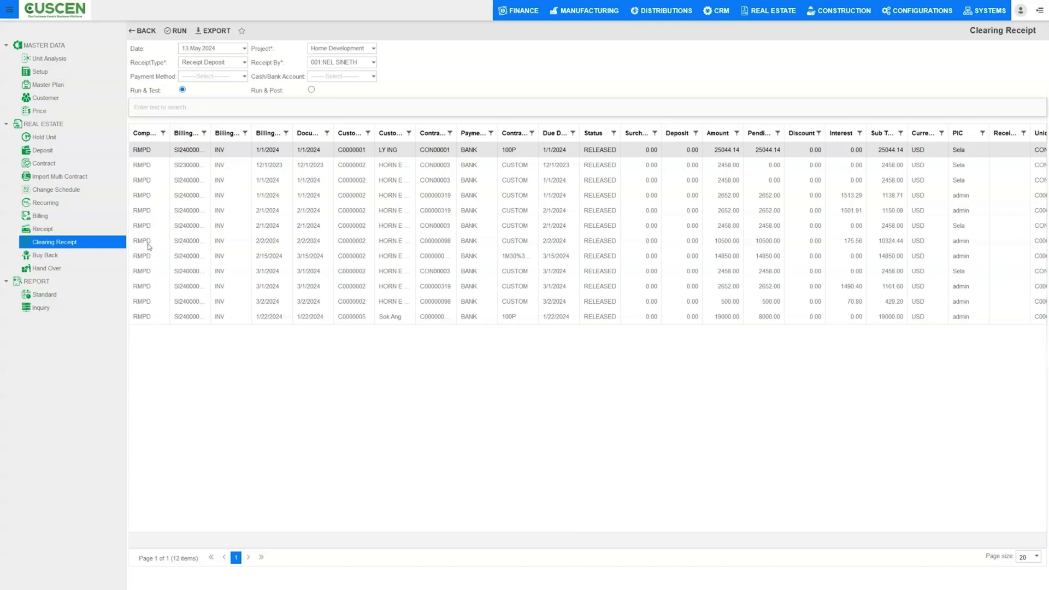
Widen the Billing No through Contract No columns of the clearing receipt list and examine its entries through to the PIC column.
left_click_drag(211, 130, 397, 129)
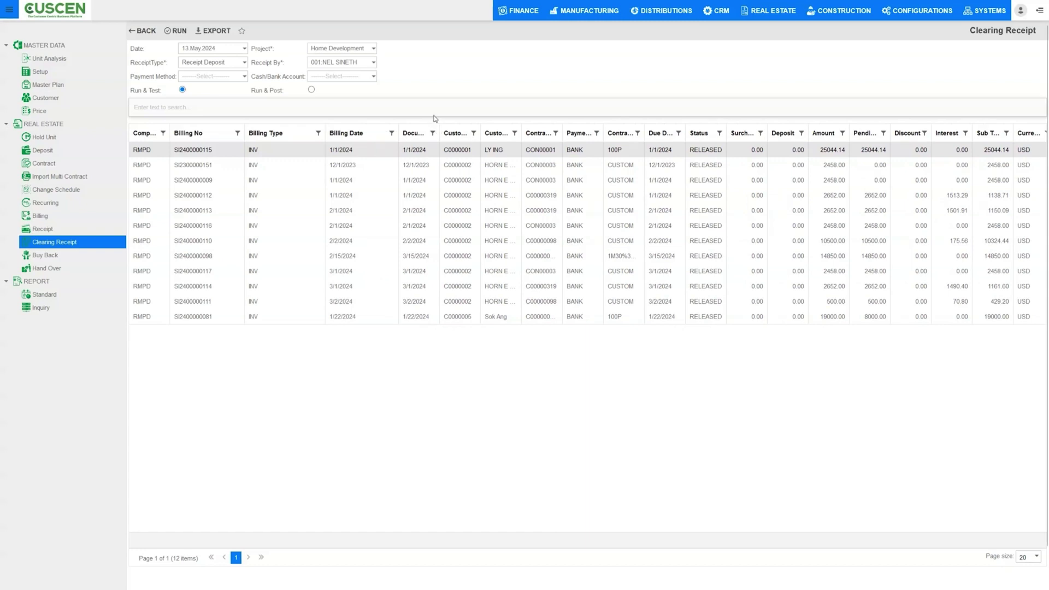
left_click_drag(438, 133, 474, 131)
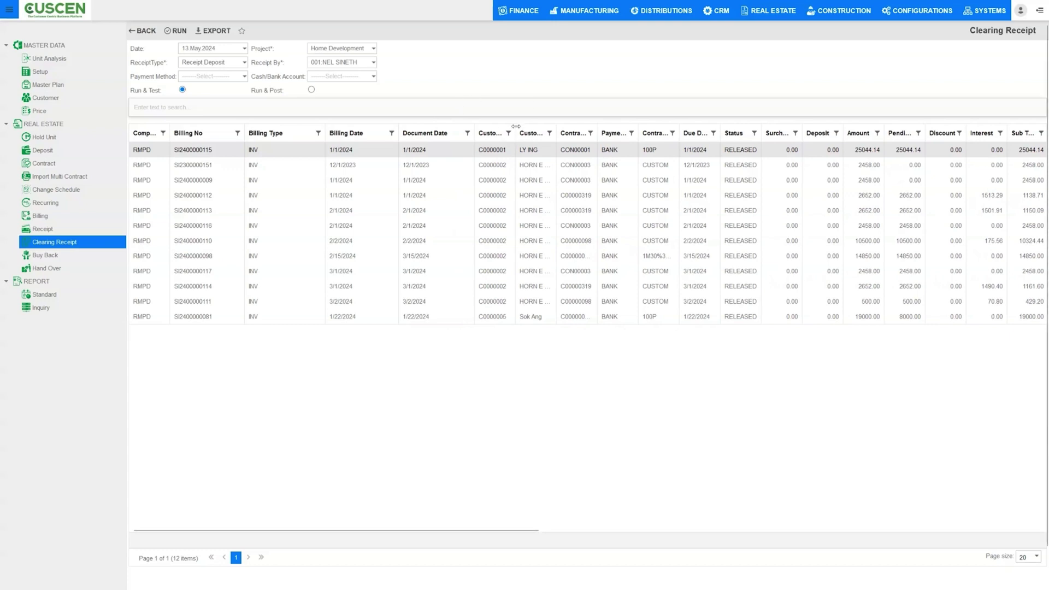
left_click_drag(515, 131, 540, 128)
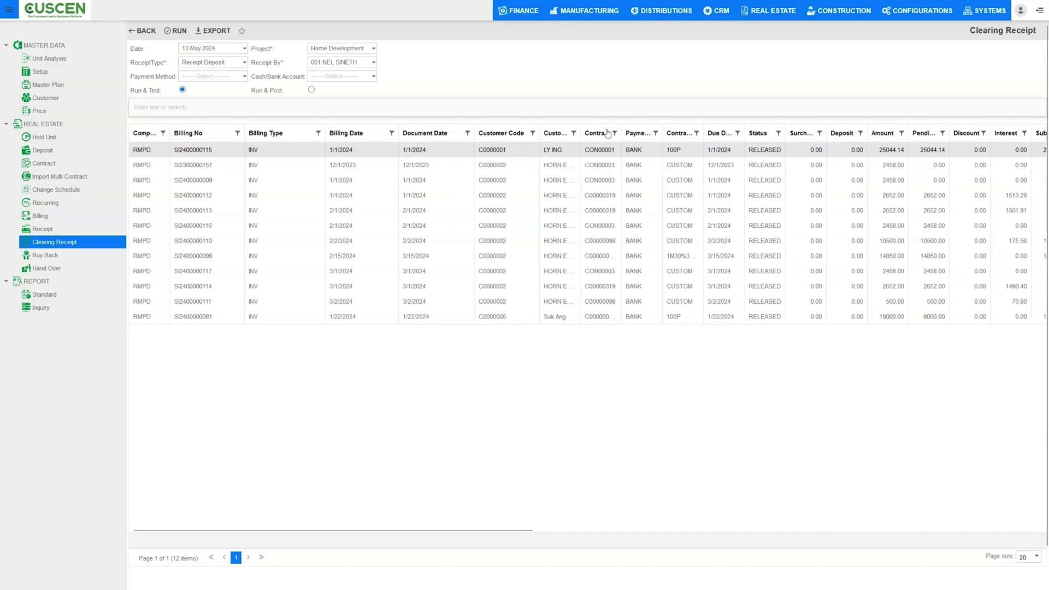
left_click_drag(579, 127, 630, 133)
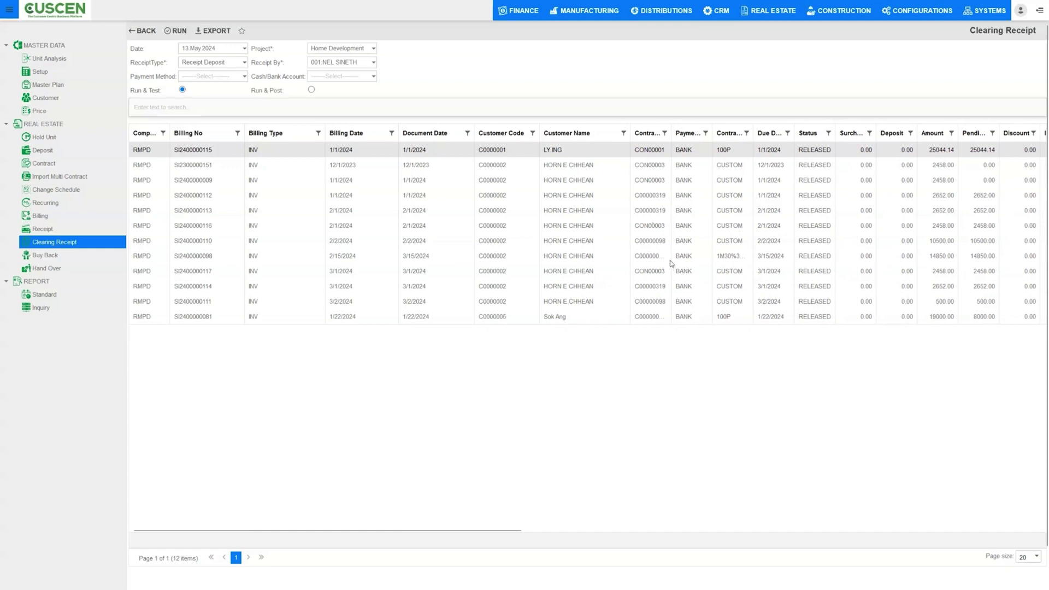
left_click_drag(671, 133, 695, 133)
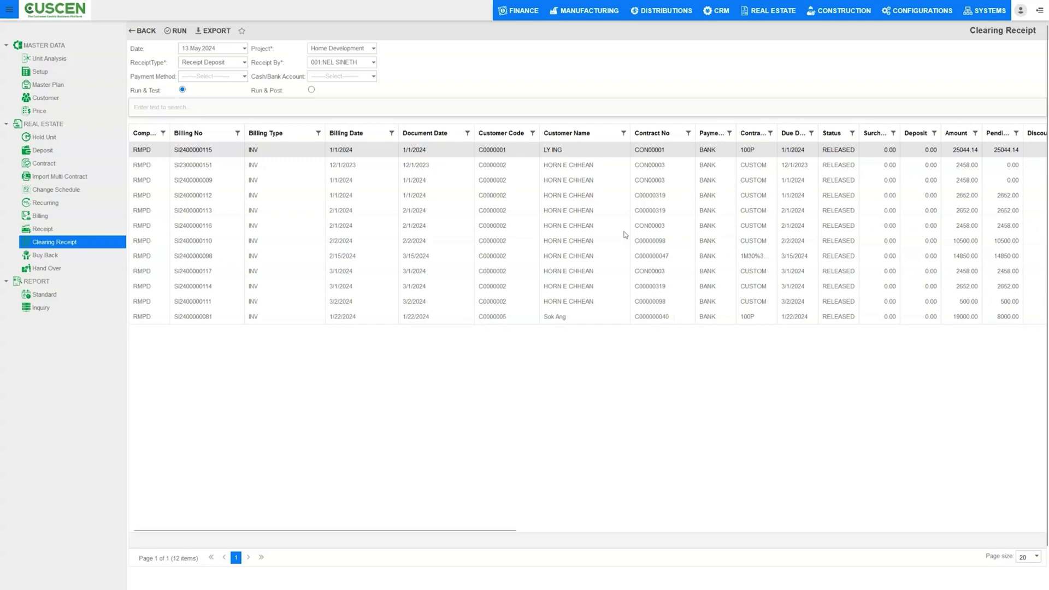
left_click_drag(384, 530, 477, 529)
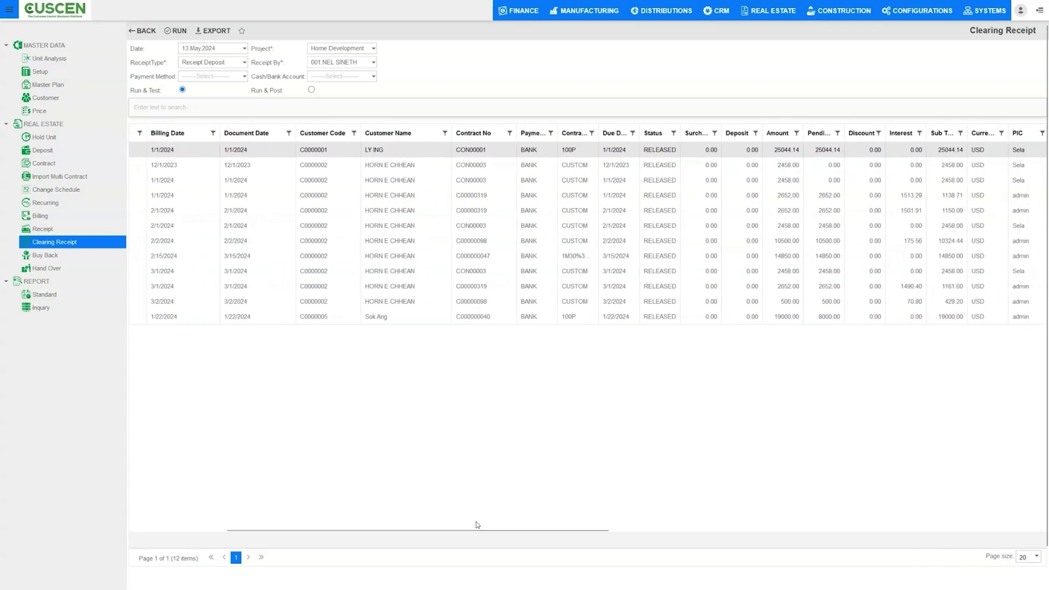
Widen the Payment Method and Status columns of the clearing receipt list and examine the remaining columns through to the cancellation column.
left_click_drag(557, 132, 613, 133)
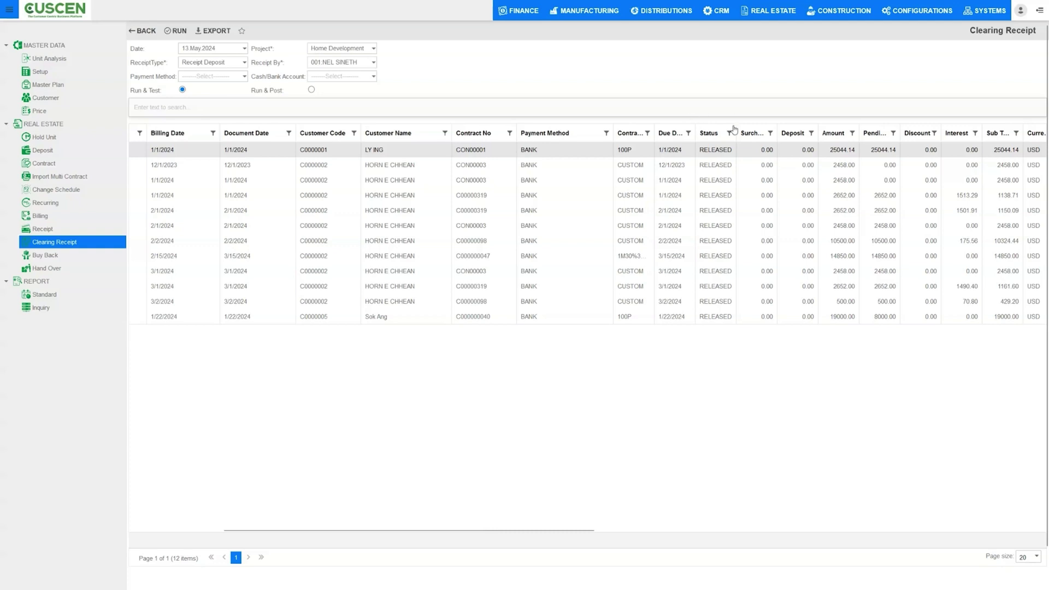
left_click_drag(736, 133, 758, 127)
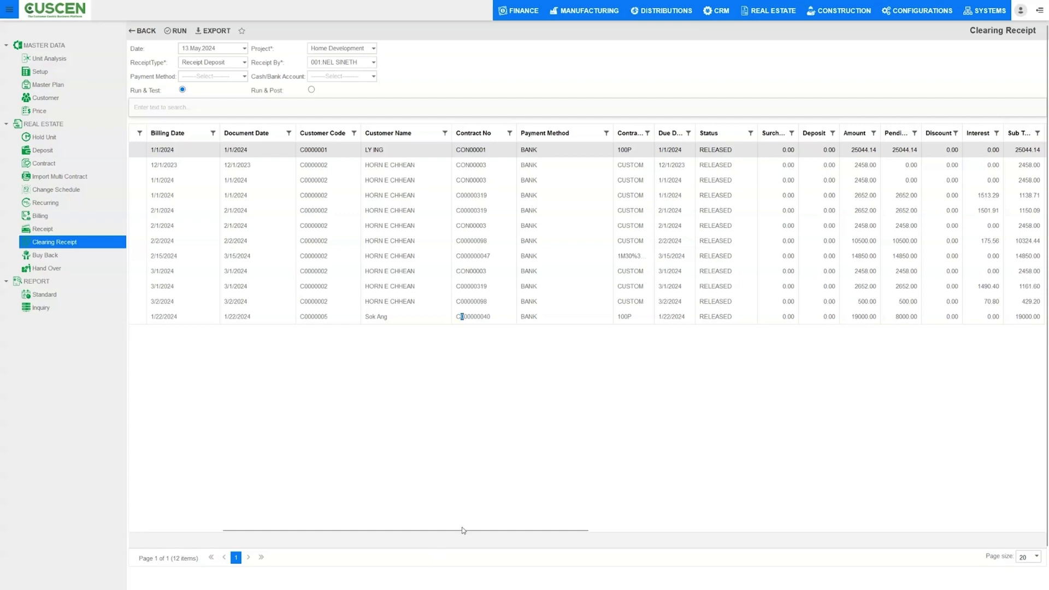
left_click_drag(461, 530, 620, 533)
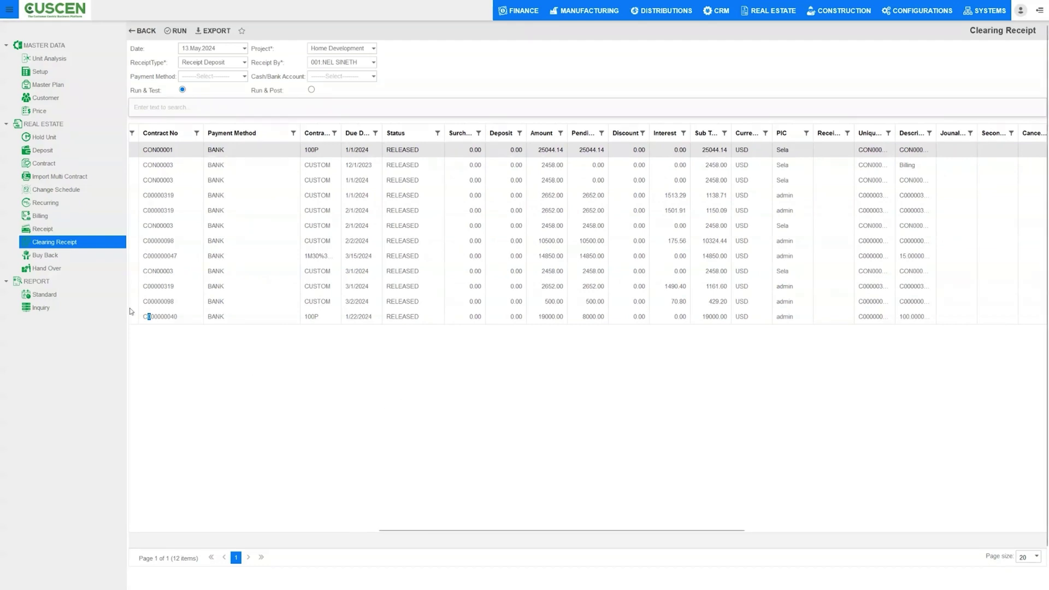
Open Buy Back and load its records from 01 Jan 2024 for the Home Development project.
left_click(53, 256)
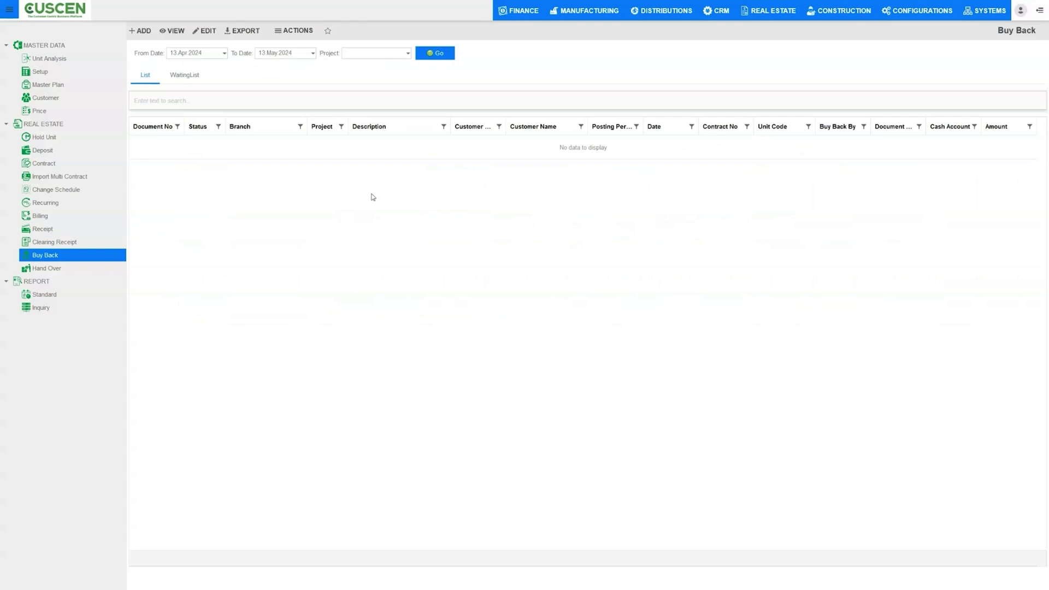
left_click(223, 53)
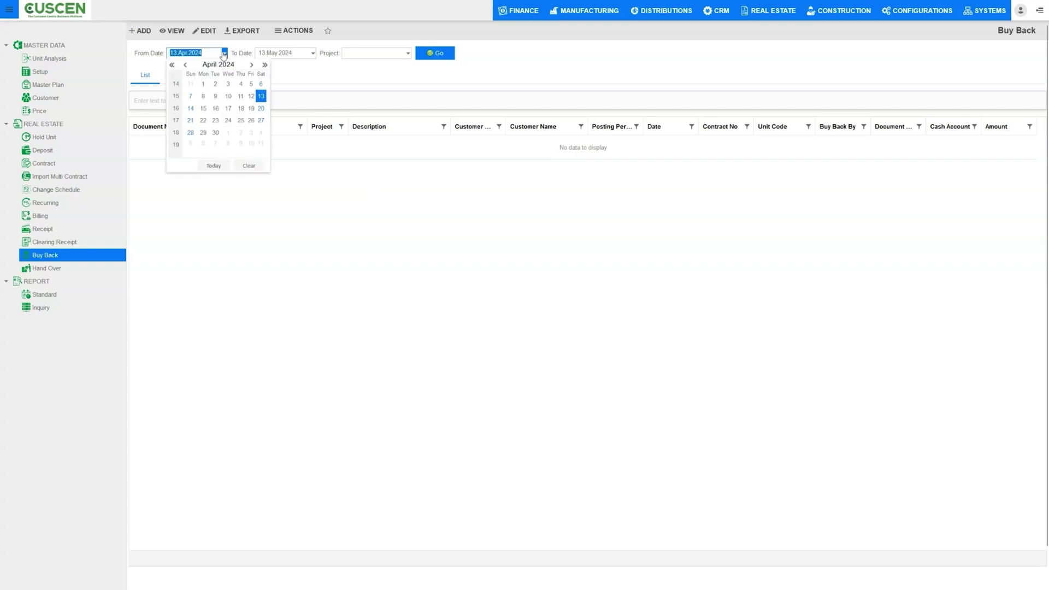
left_click(186, 65)
left_click(186, 66)
left_click(185, 66)
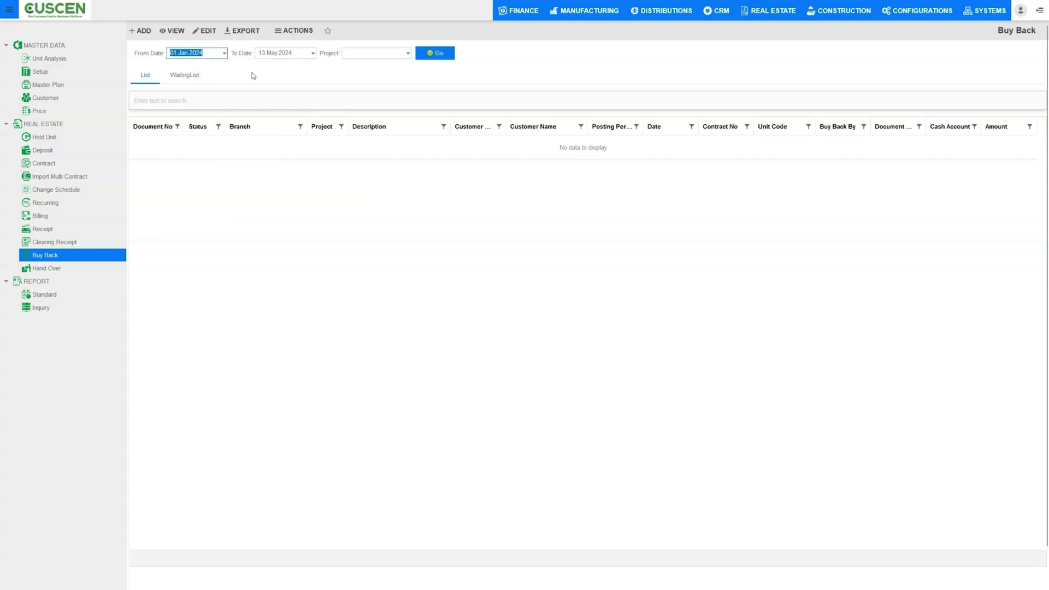
left_click(203, 84)
left_click(408, 53)
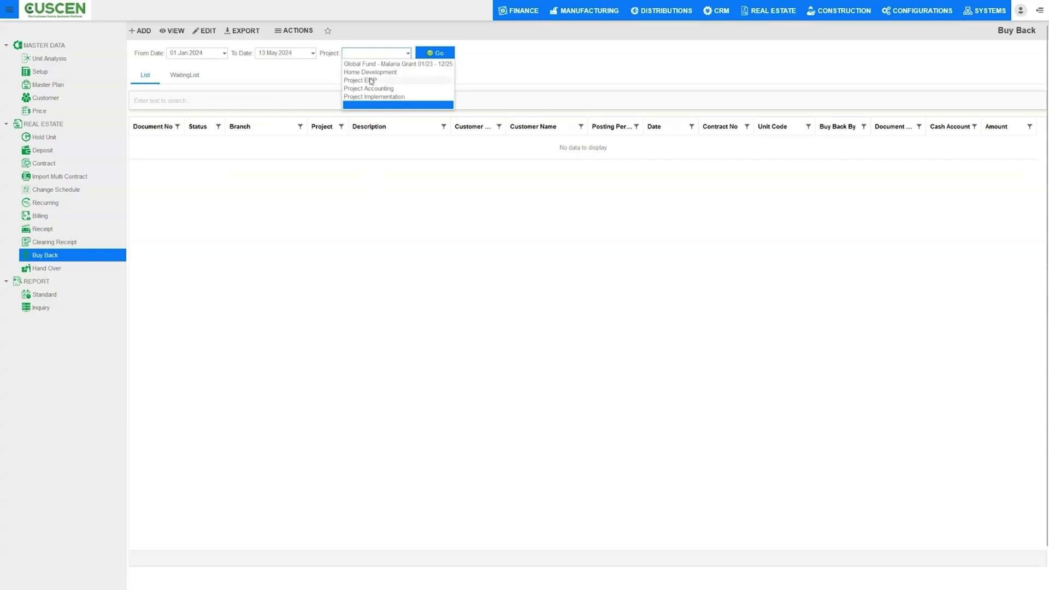
left_click(370, 80)
left_click(427, 60)
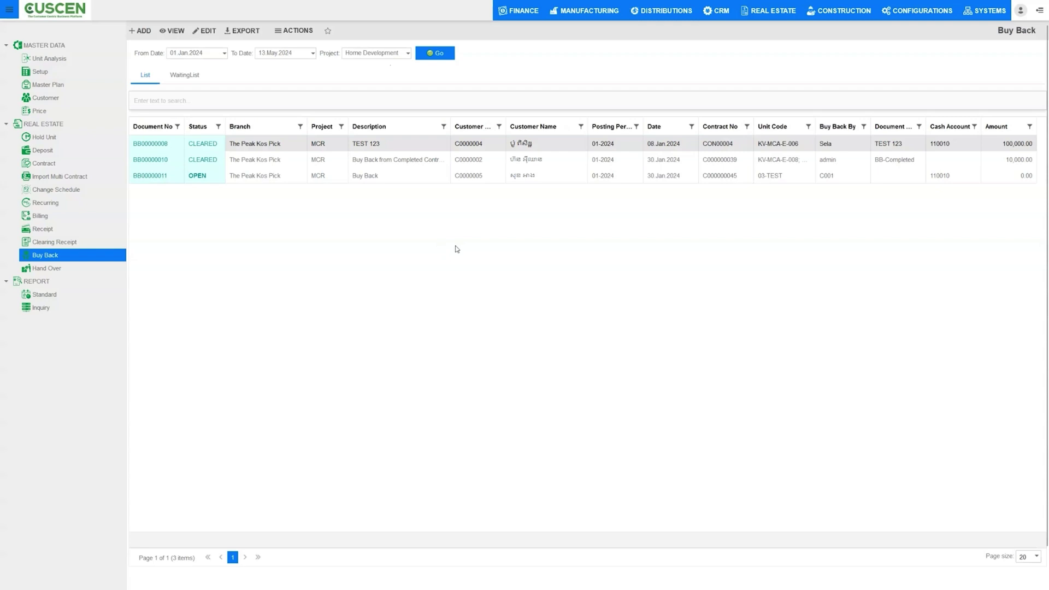
Check the Buy Back waiting list and examine the details and items of the Buy Back from Completed Contract record.
left_click(192, 75)
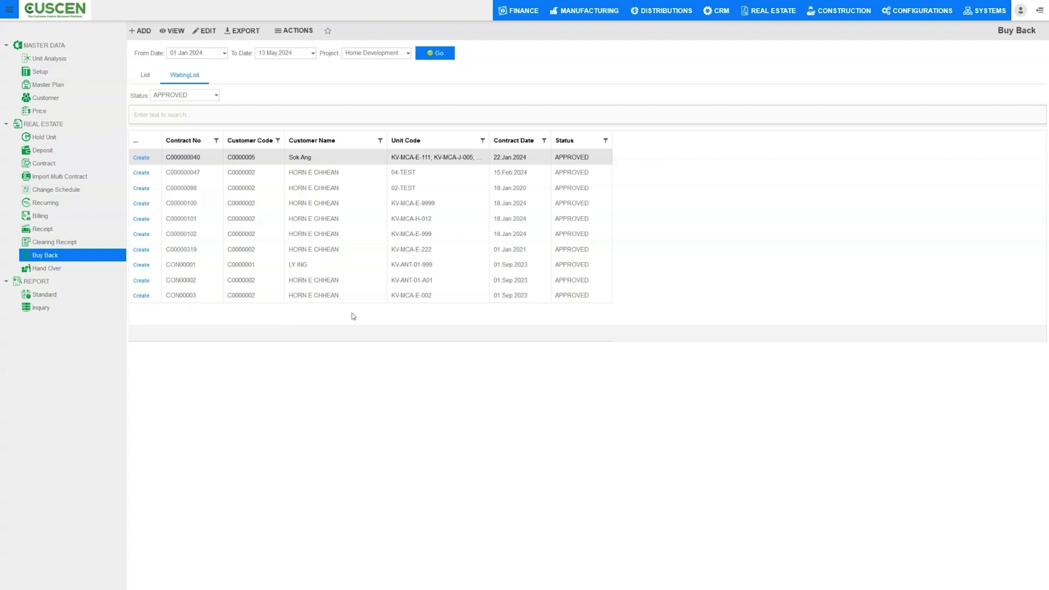
left_click(151, 77)
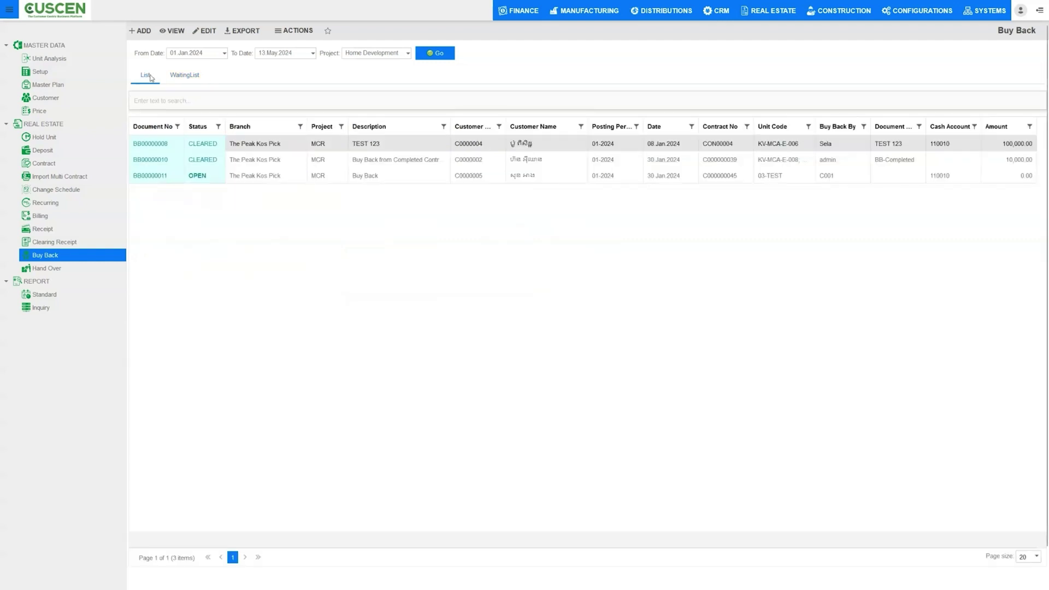
left_click(289, 164)
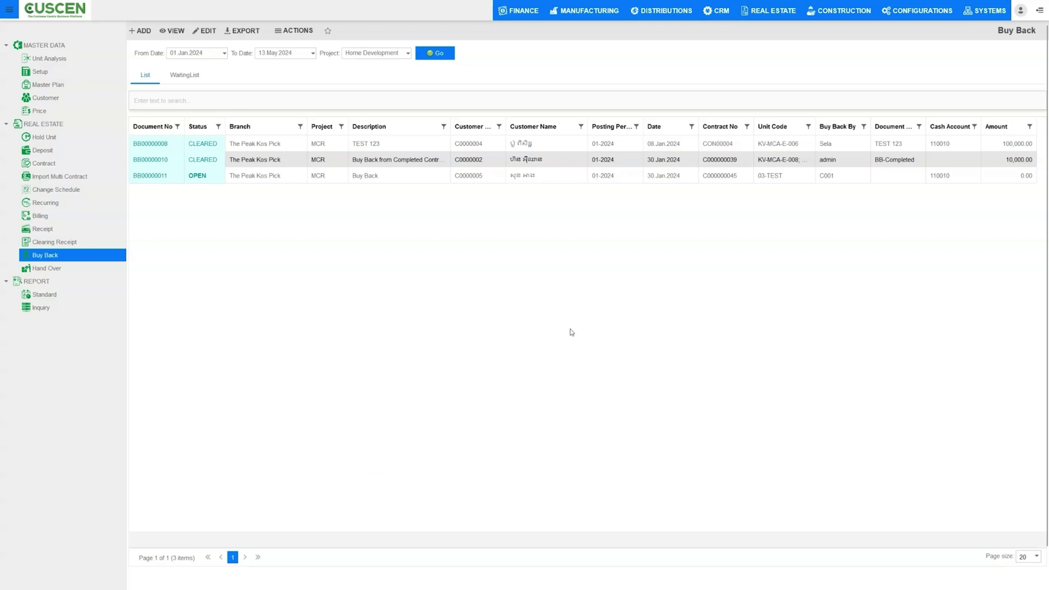
left_click(62, 251)
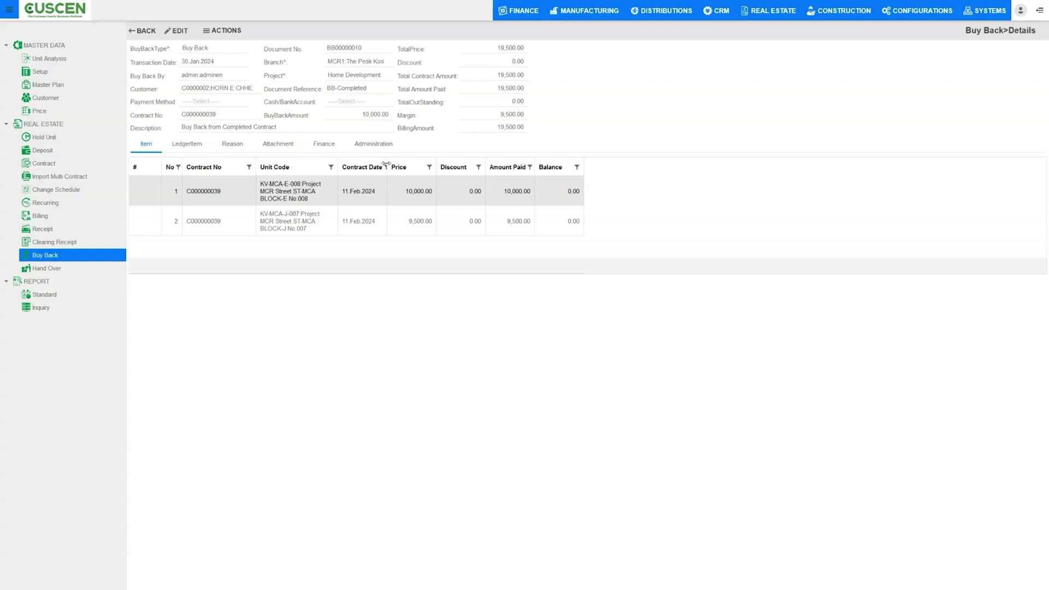
left_click_drag(387, 165, 396, 163)
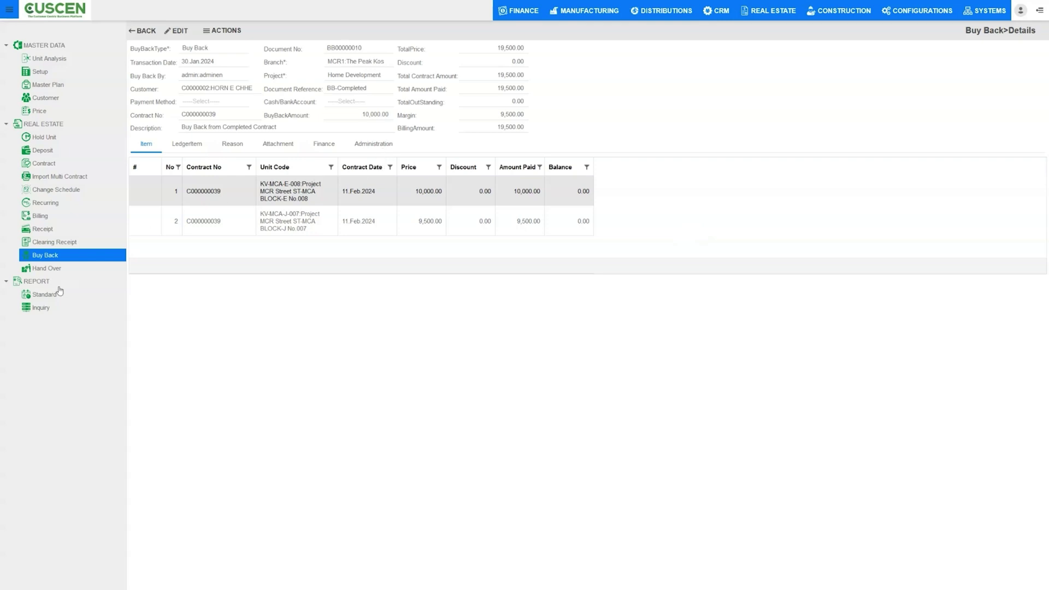
Open Hand Over, check its waiting list of contracts and return to the document list.
left_click(45, 268)
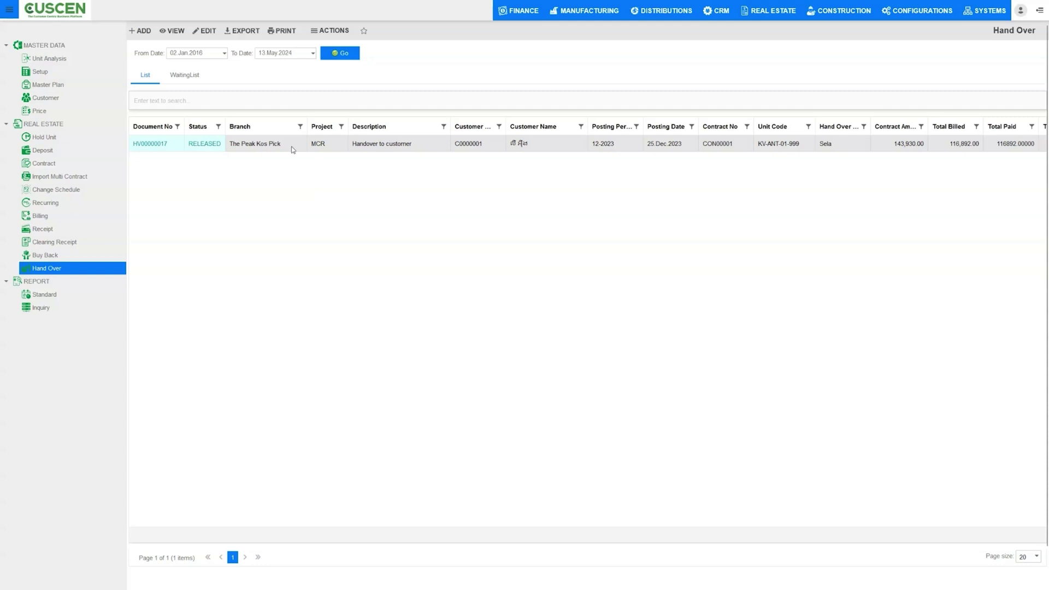
left_click(191, 76)
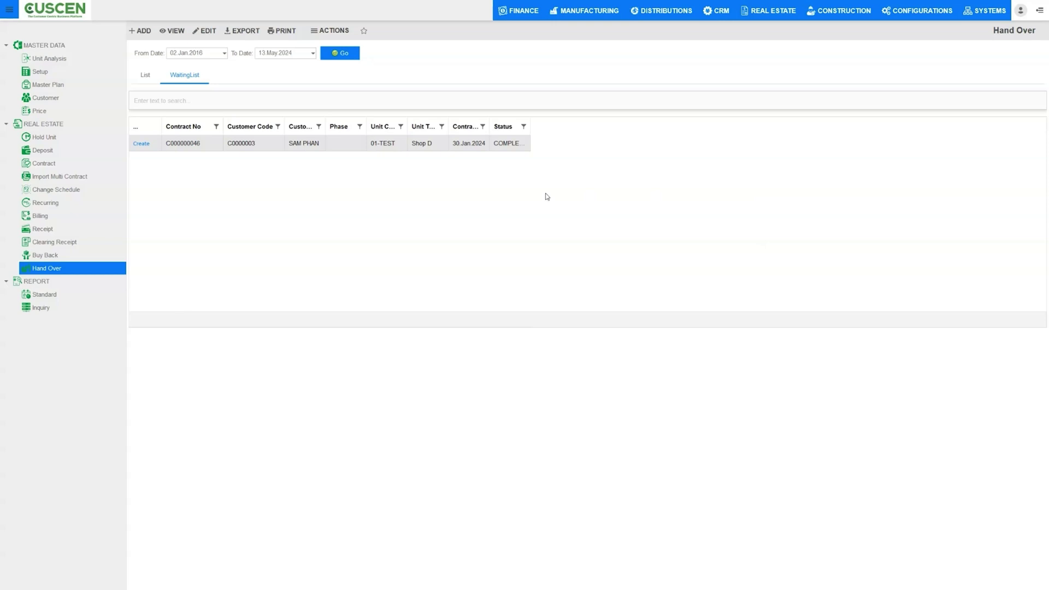
left_click(143, 79)
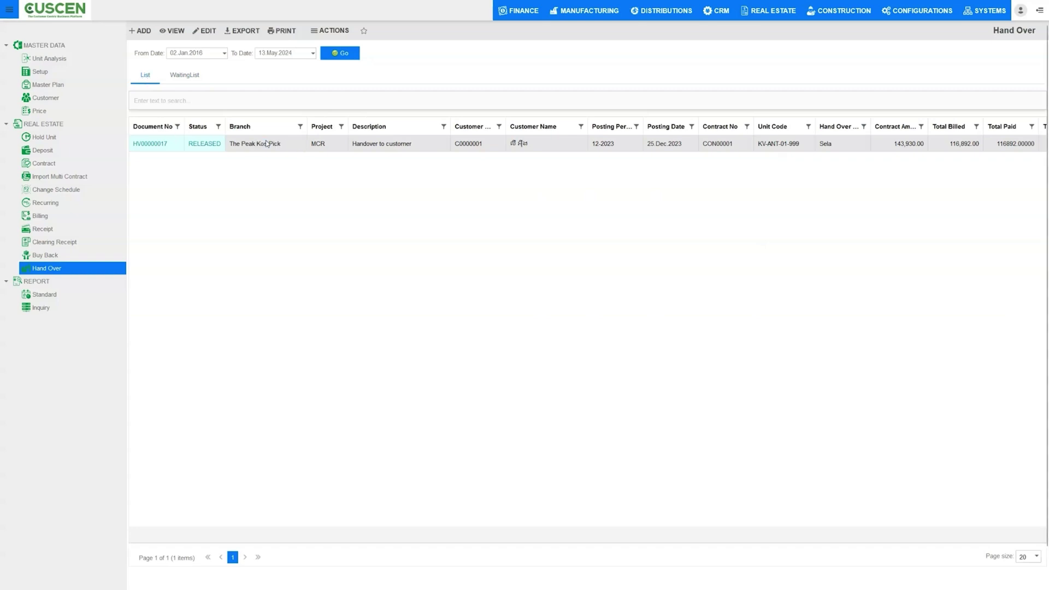
Open the released Handover to customer record and examine its items, ledger entries and reason details.
triple_click(234, 148)
left_click(381, 209)
right_click(51, 268)
left_click(71, 258)
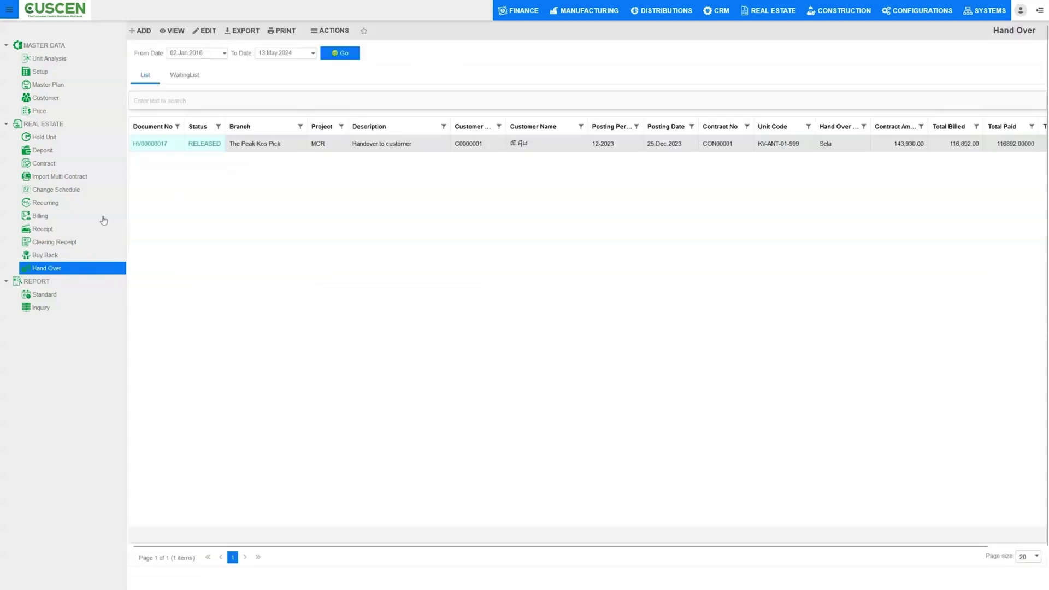
double_click(255, 147)
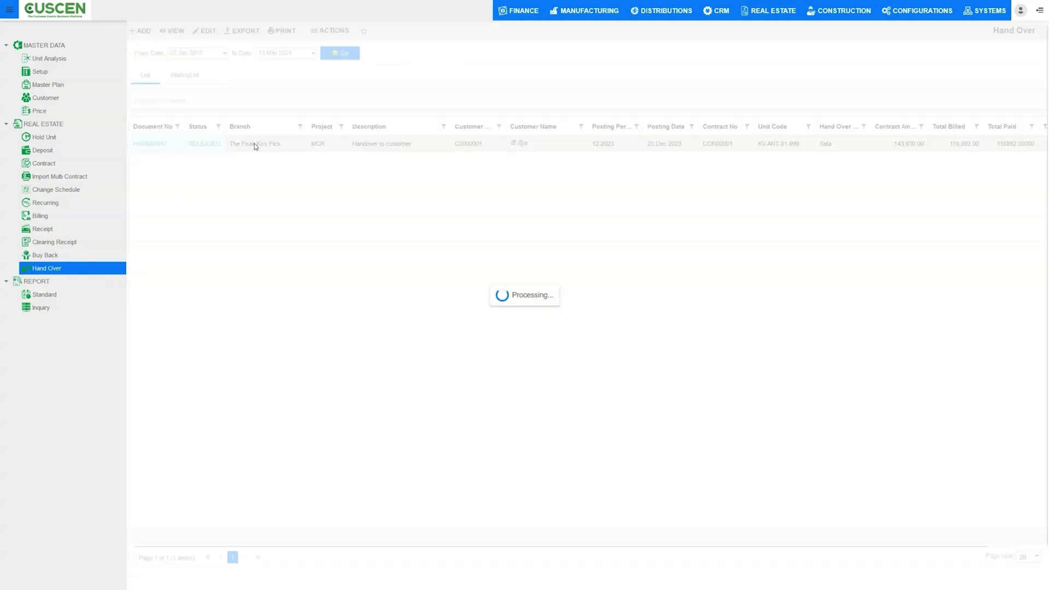
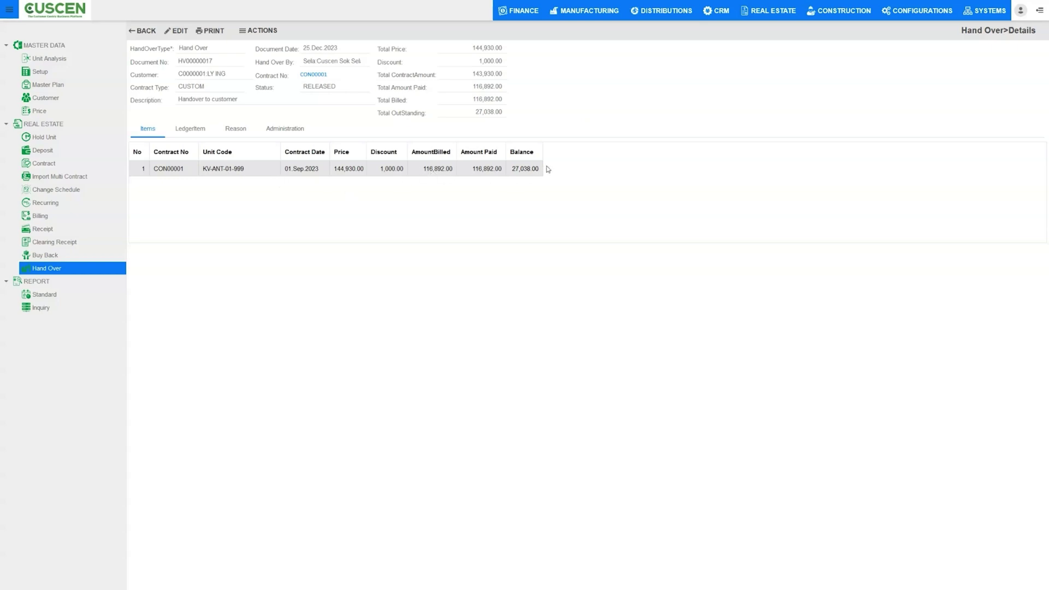
left_click(197, 129)
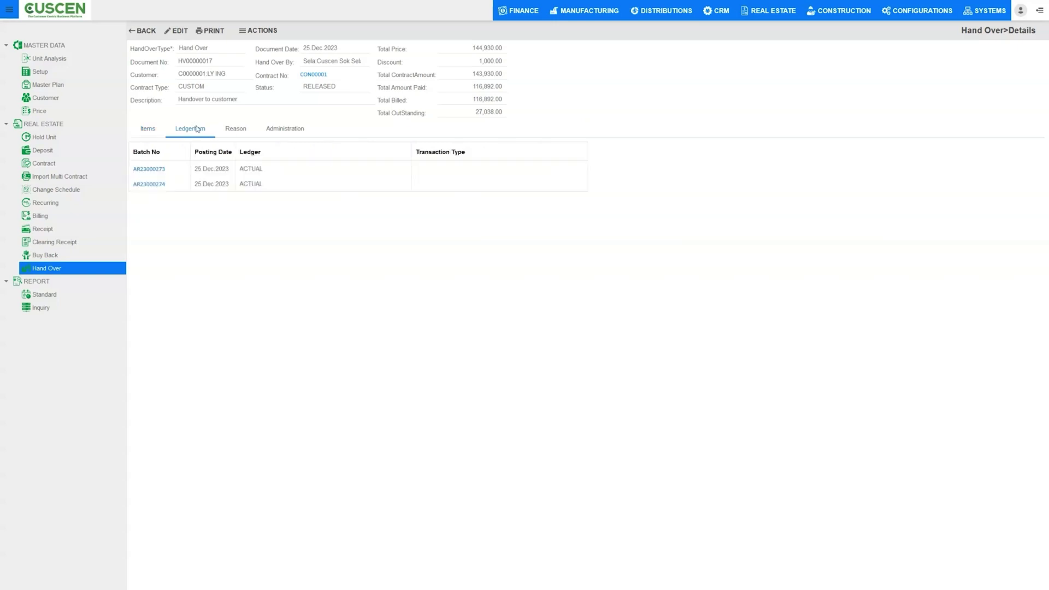
left_click(235, 130)
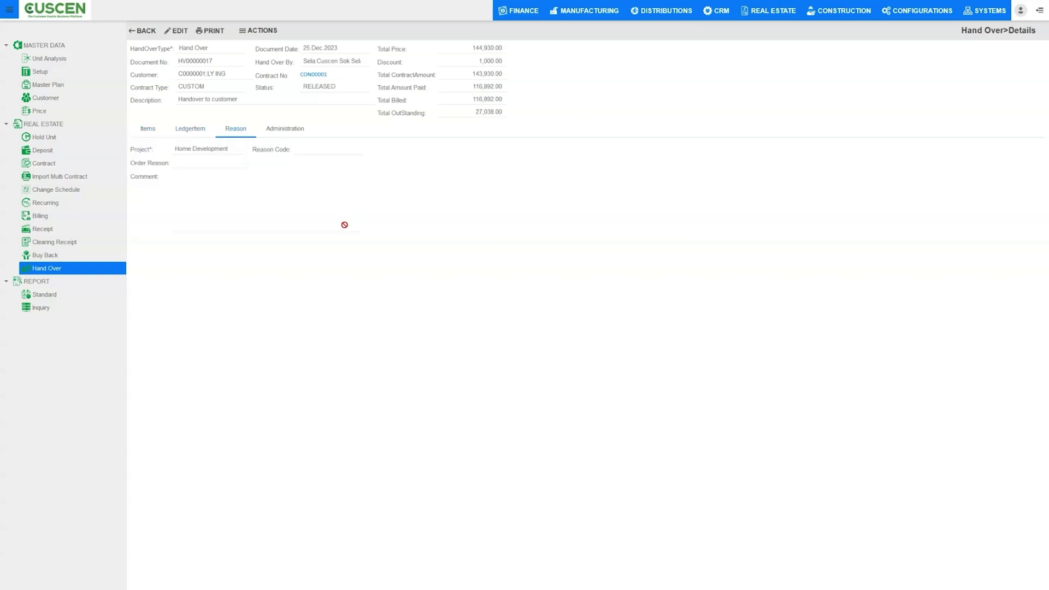
left_click(191, 132)
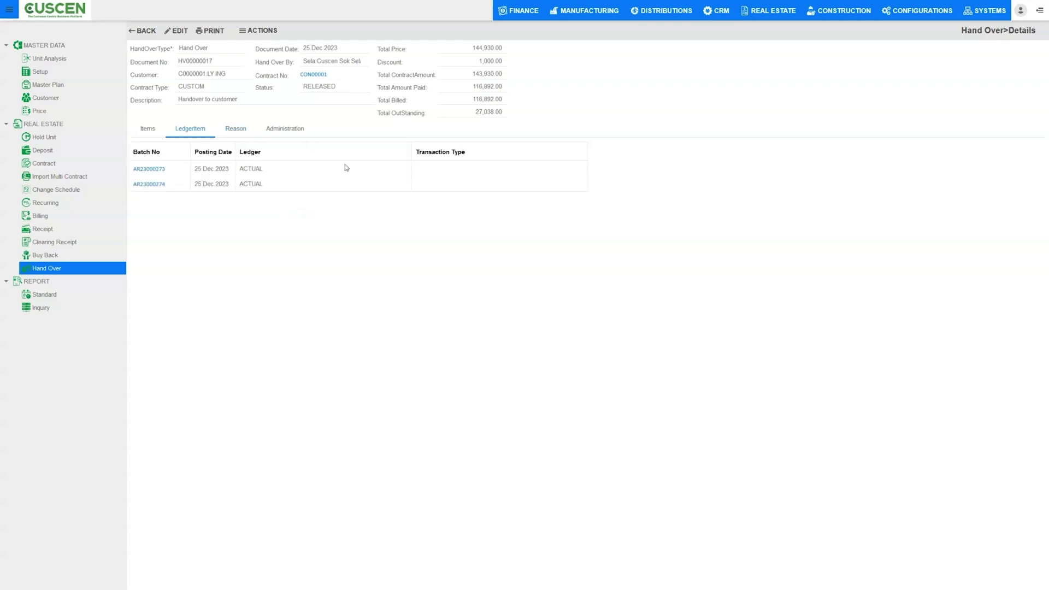
Run the standard Aging report for branch MCR1, review it and return to the report list.
left_click(50, 297)
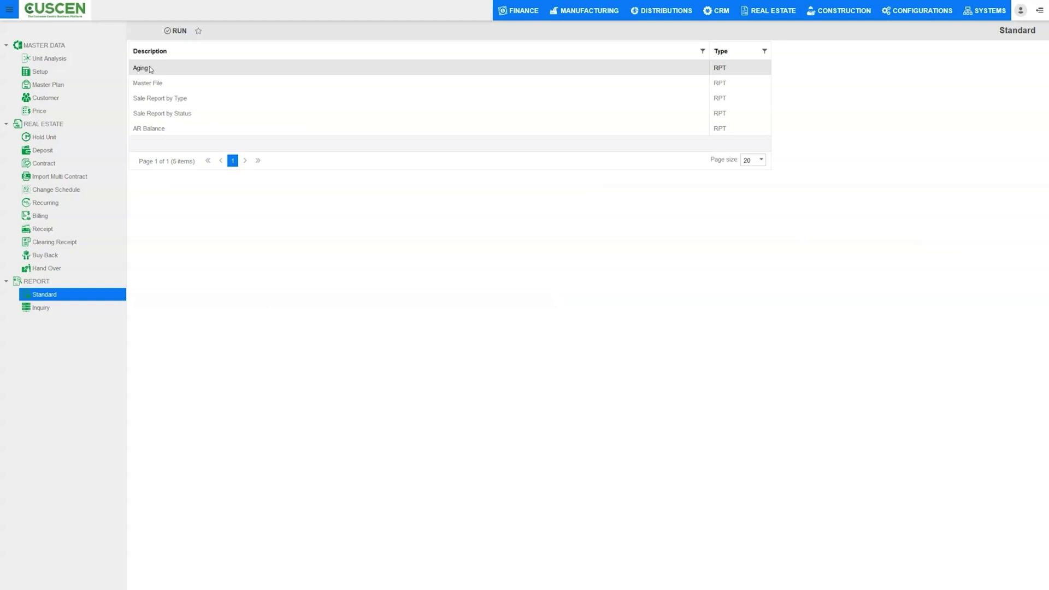
left_click(178, 31)
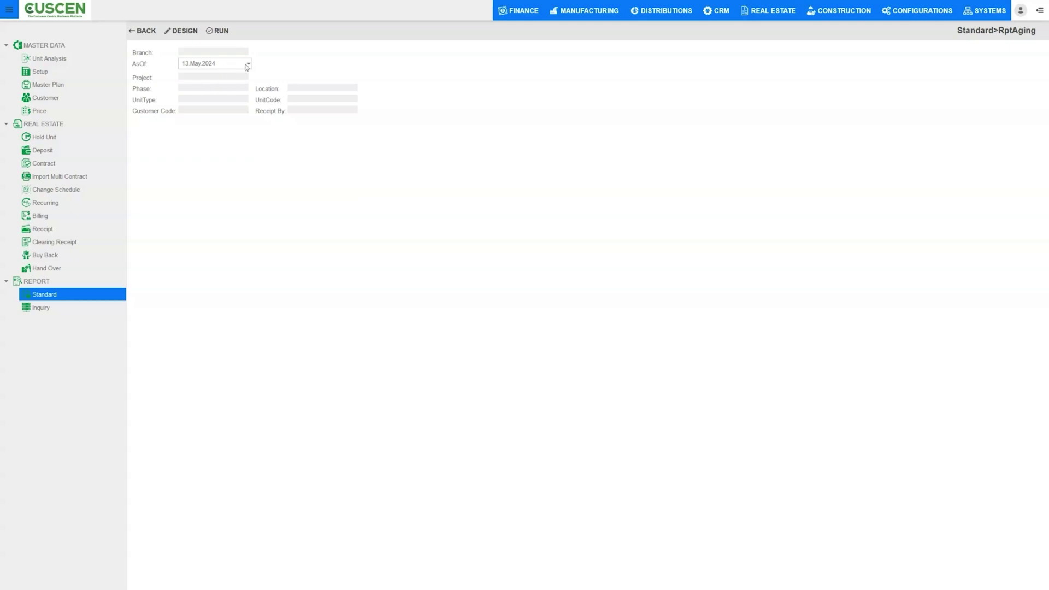
left_click(215, 49)
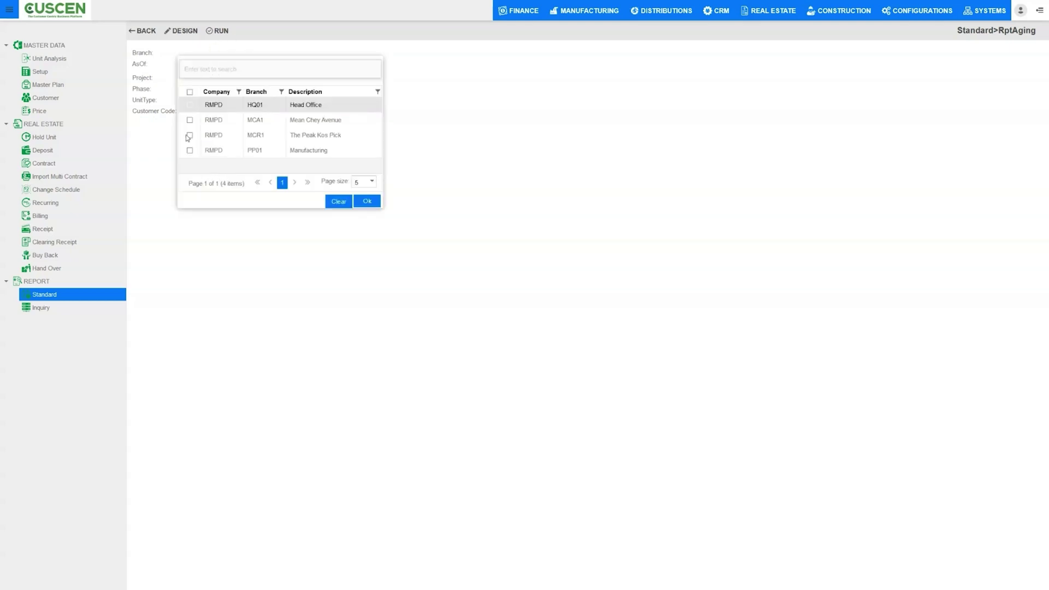
left_click(189, 135)
left_click(367, 201)
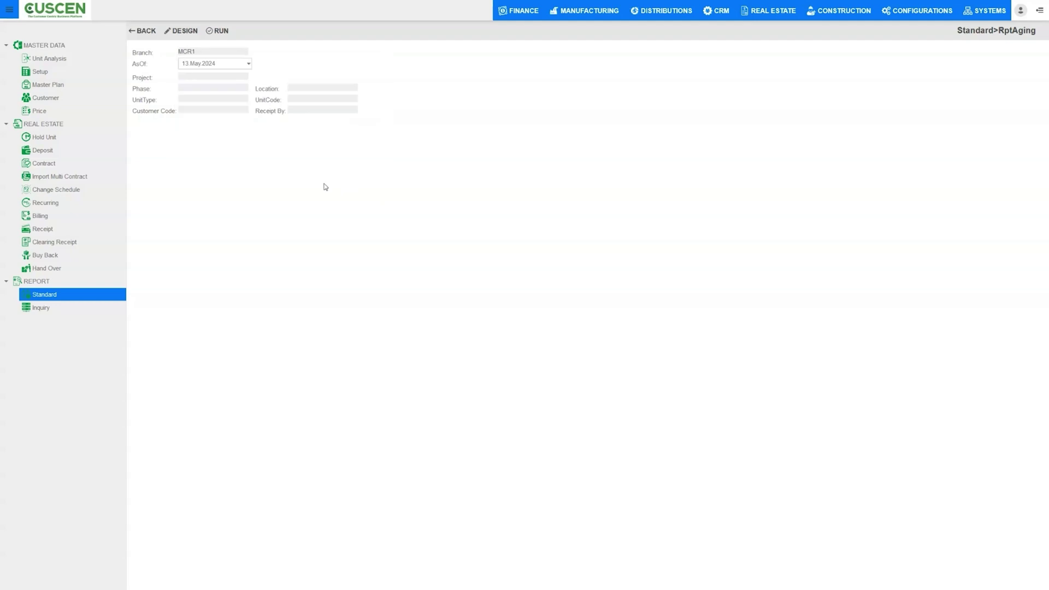
left_click(219, 32)
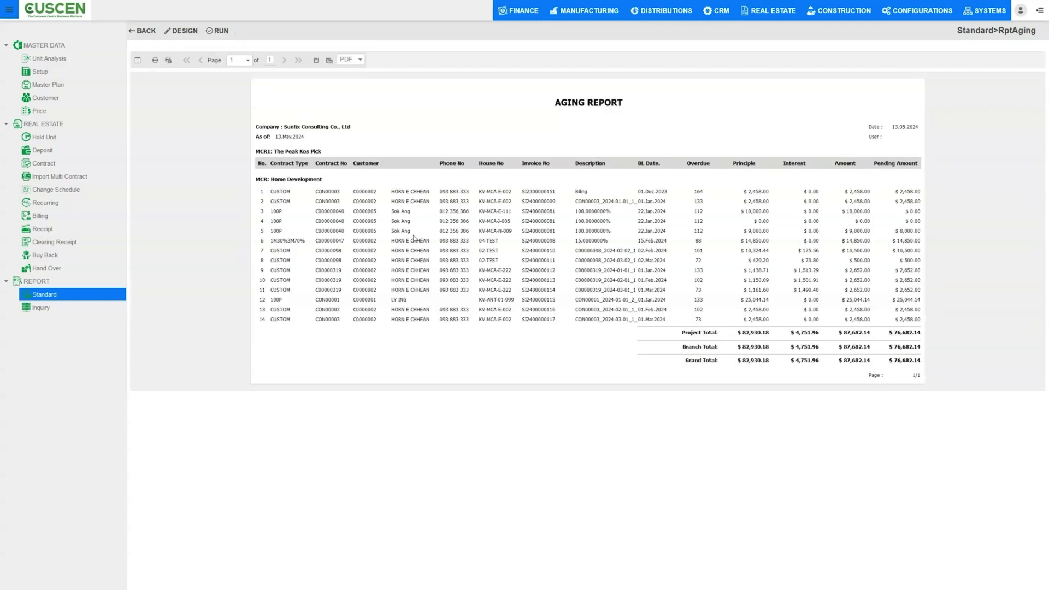
left_click(149, 32)
left_click(146, 31)
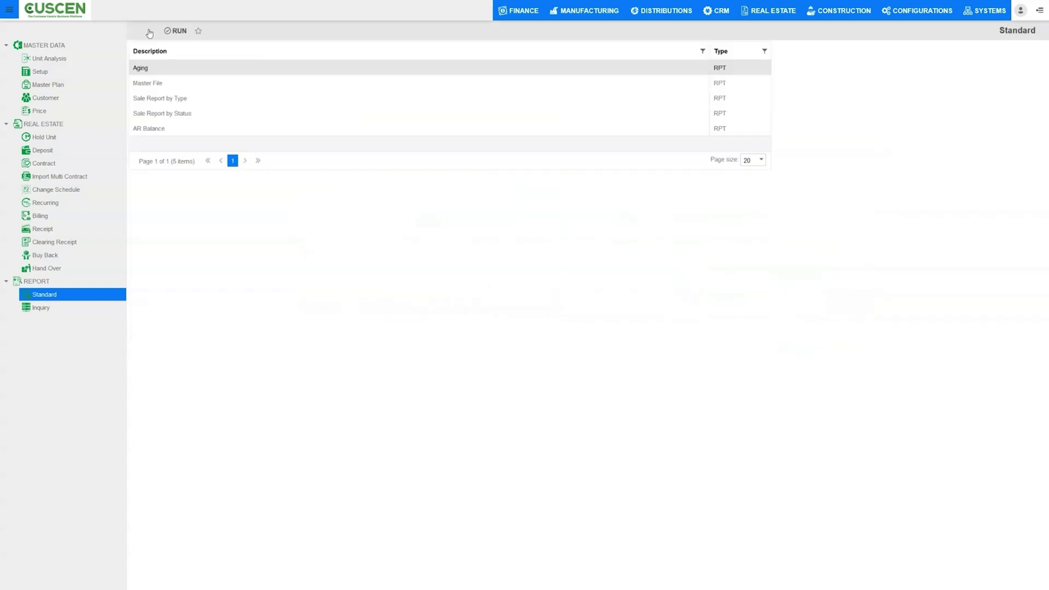
Open the Sale Report by Type and set its branch to MCR1.
left_click(163, 81)
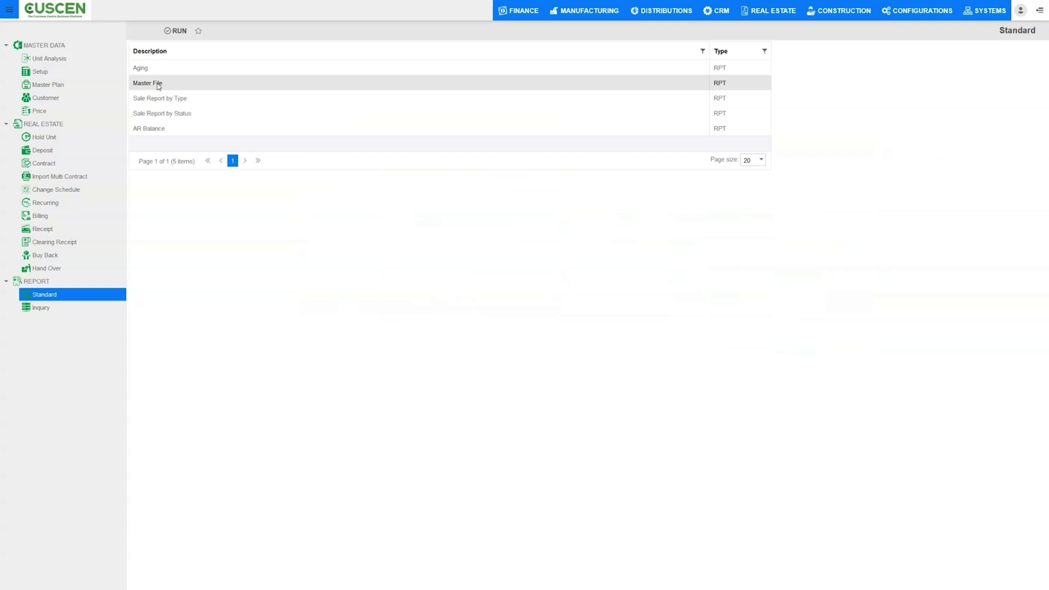
left_click(181, 101)
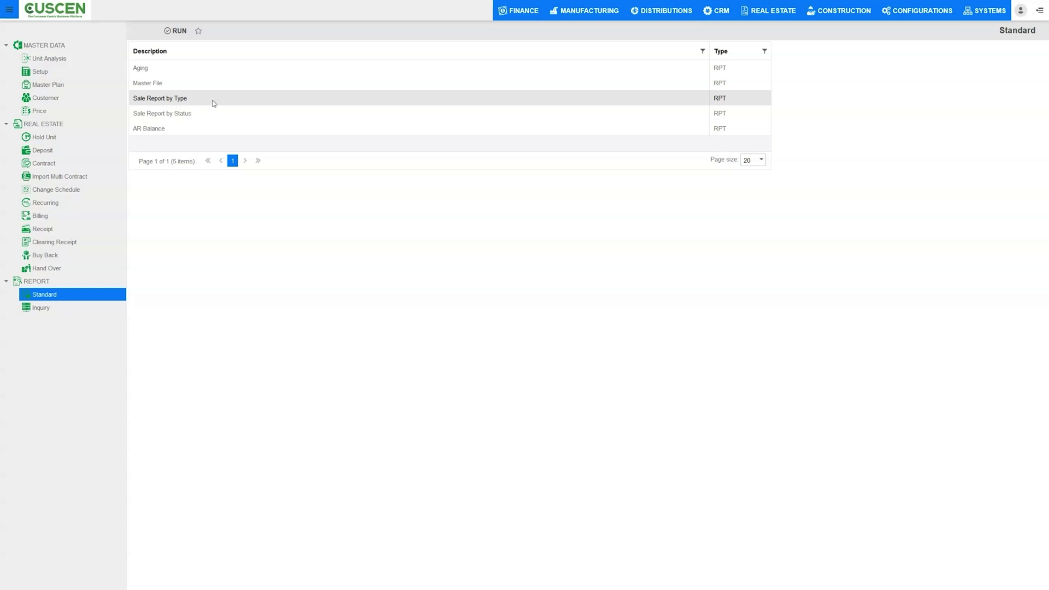
left_click(178, 31)
left_click(187, 51)
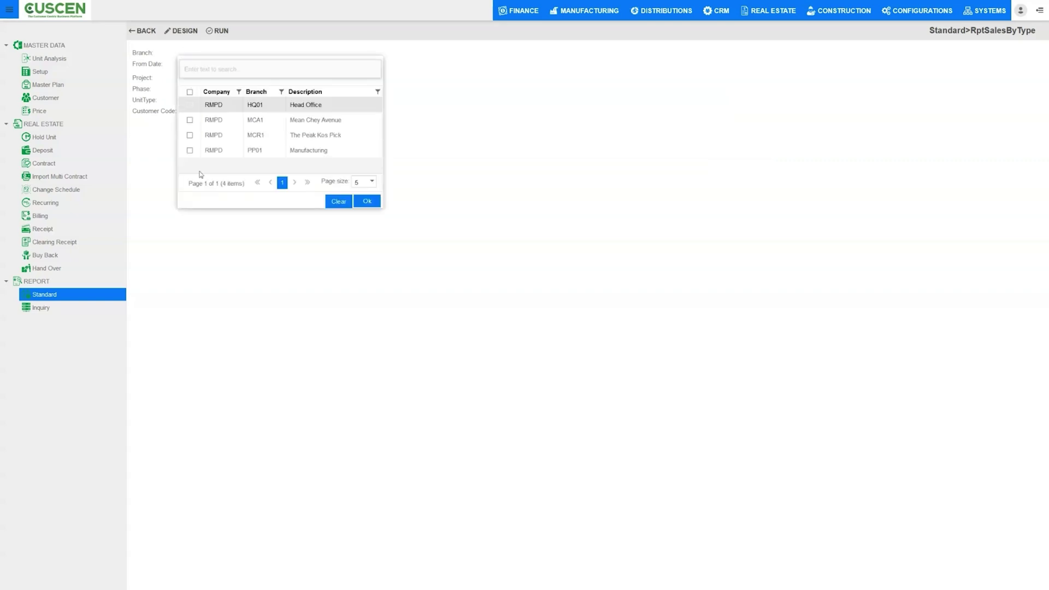
left_click(189, 136)
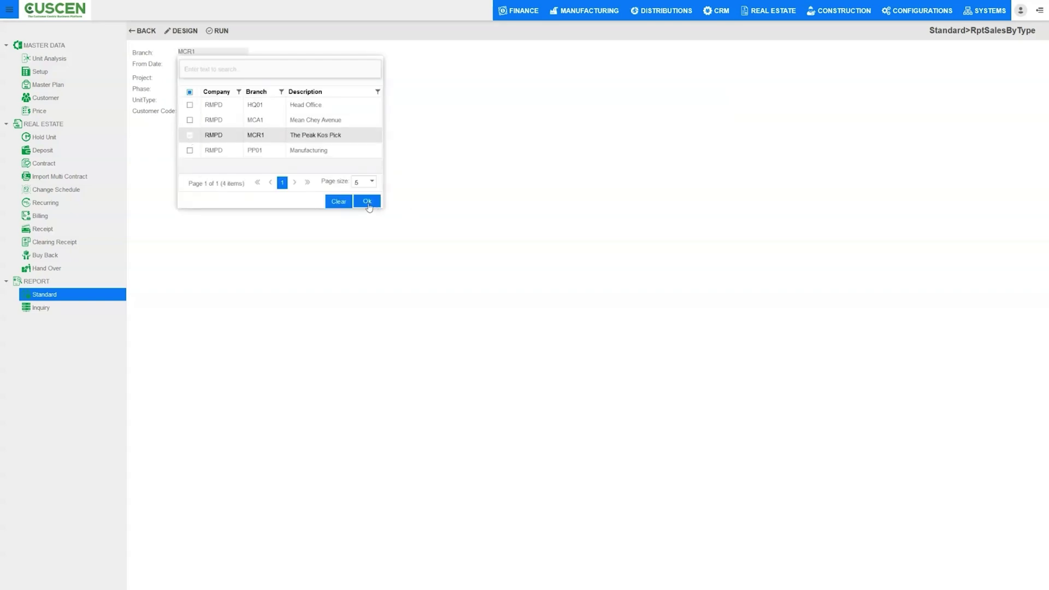
left_click(368, 201)
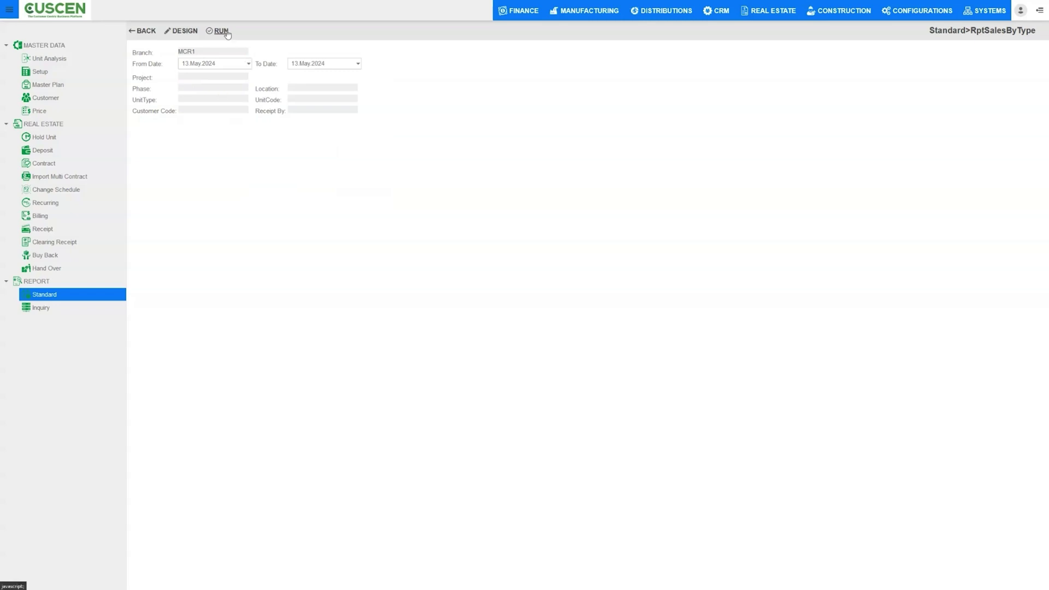
Set the sale report's From Date to 1 January 2024 and run the report.
left_click(249, 64)
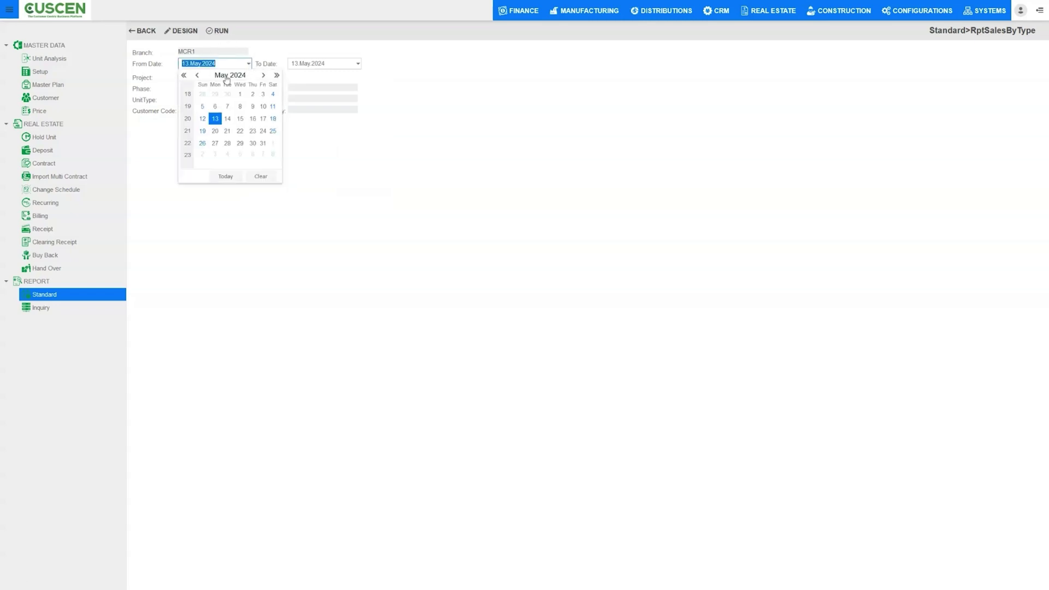
left_click(198, 75)
left_click(197, 76)
left_click(197, 75)
left_click(198, 76)
left_click(215, 94)
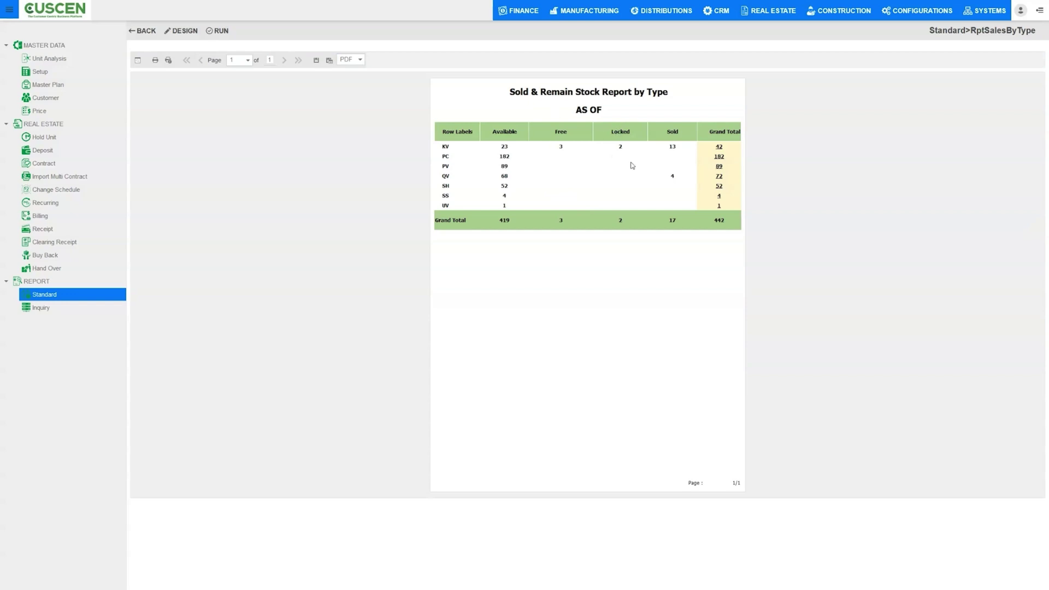
Open the standard Sale Report by Status and set its branch to MCR1.
left_click(151, 32)
left_click(152, 32)
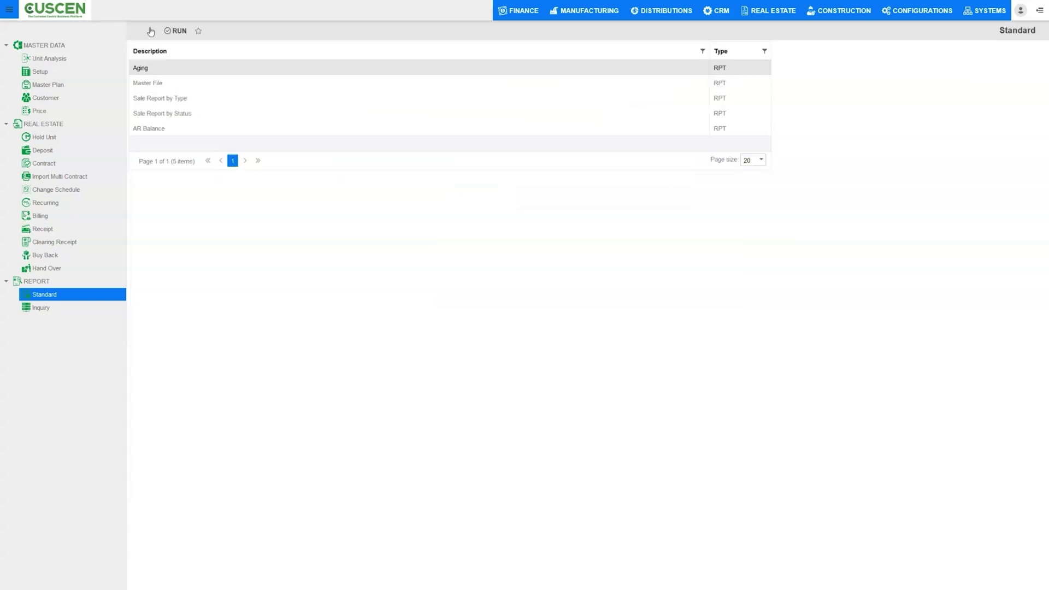
left_click(172, 115)
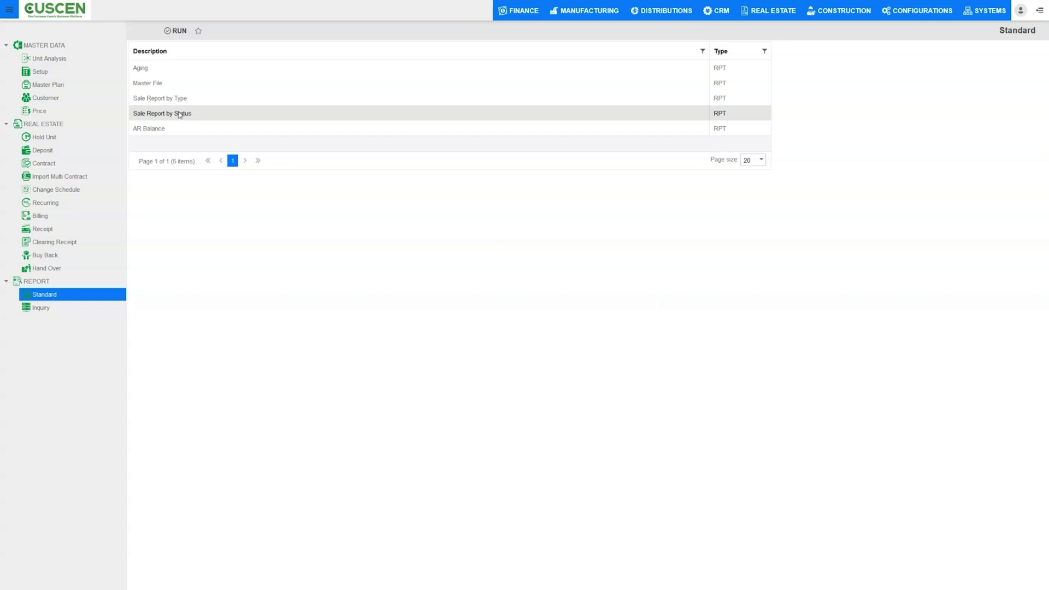
left_click(176, 31)
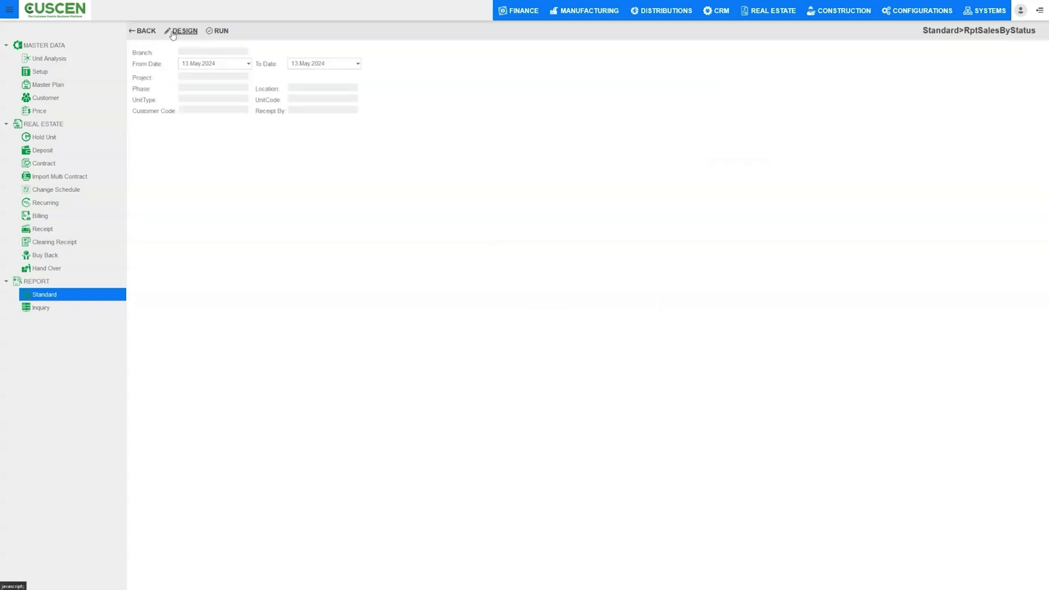
left_click(199, 51)
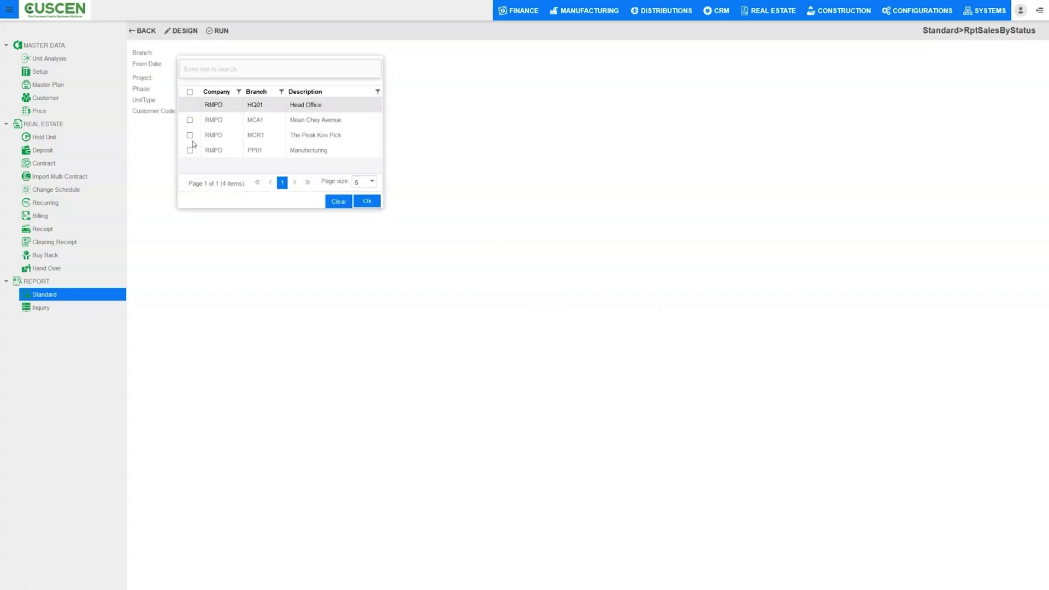
left_click(190, 135)
left_click(367, 201)
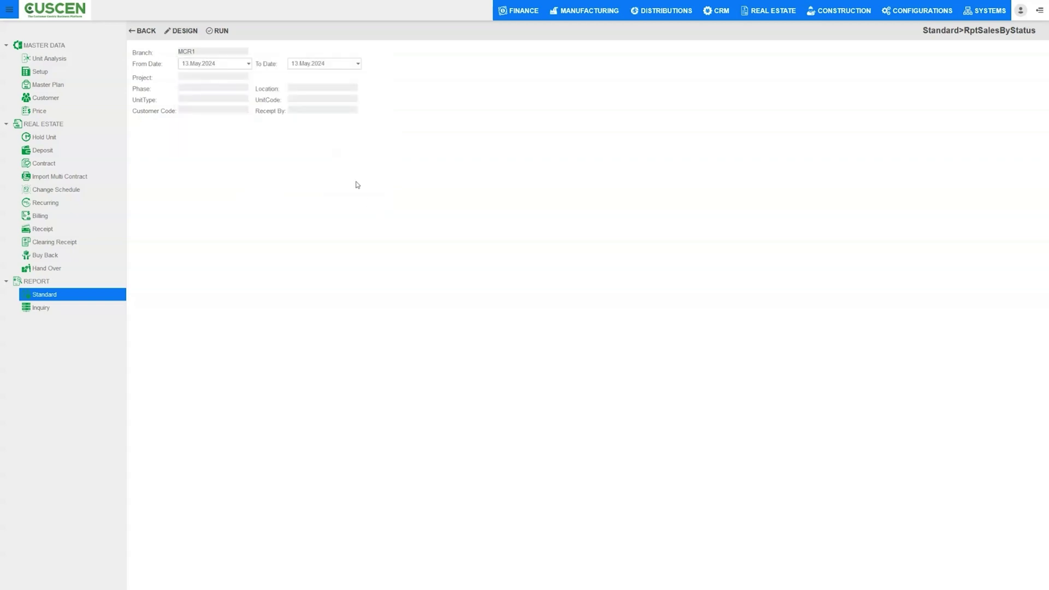
Run the status report with From Date 1 January 2024, review it and return to the report list.
left_click(248, 64)
left_click(198, 75)
left_click(198, 75)
left_click(198, 75)
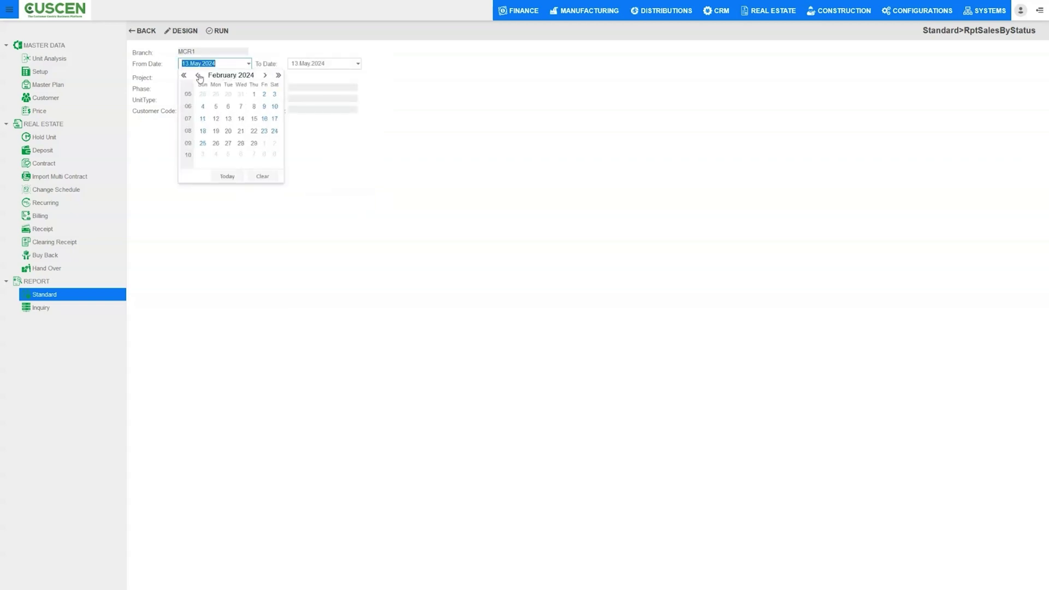
left_click(198, 75)
left_click(216, 94)
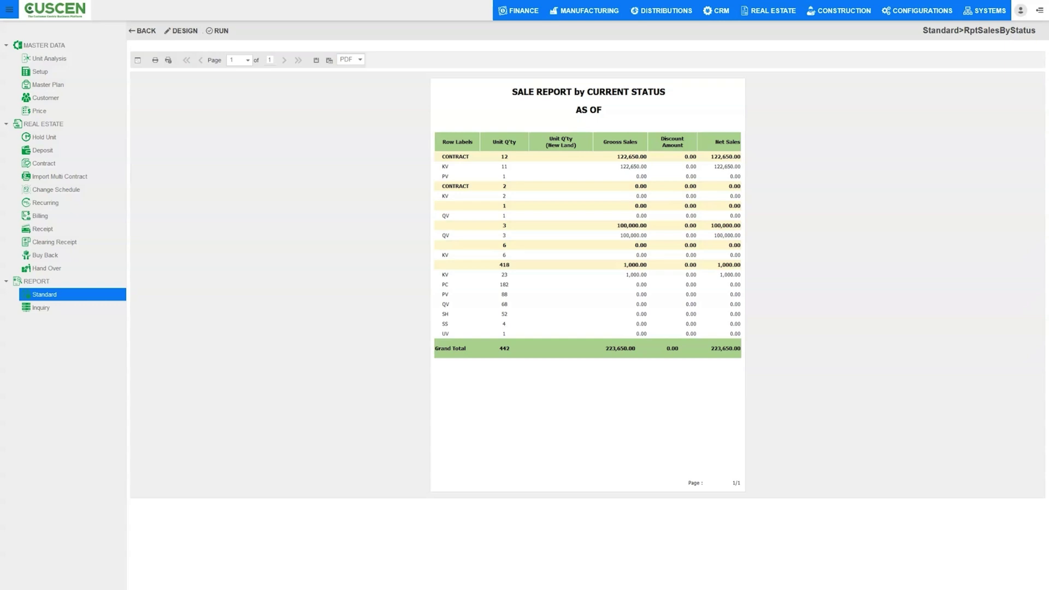
left_click(140, 34)
left_click(142, 31)
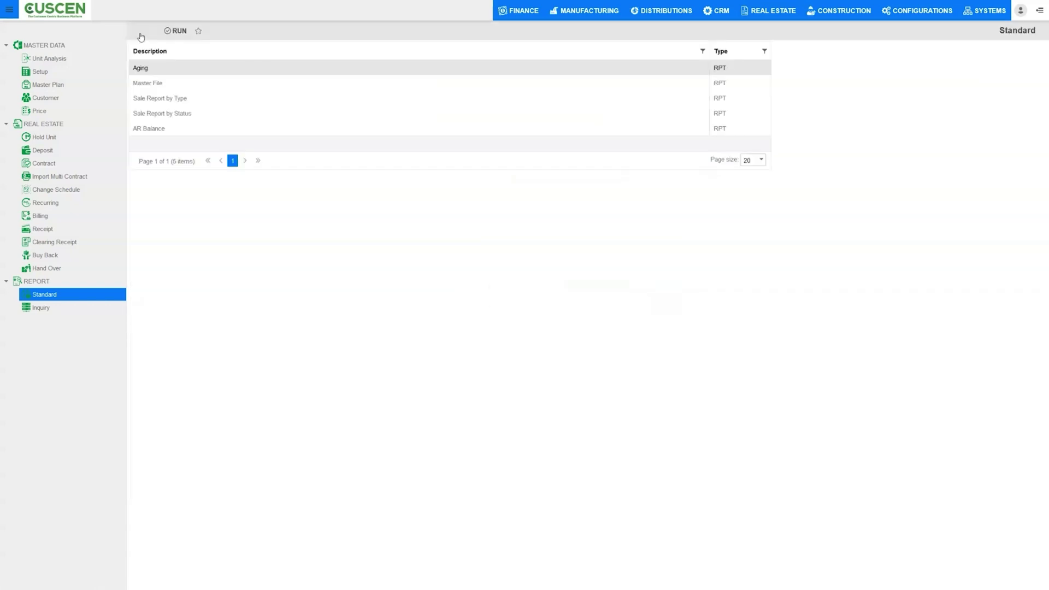
Run the standard AR Balance report with From Date 1 January 2024, review it and return to the report list.
left_click(155, 132)
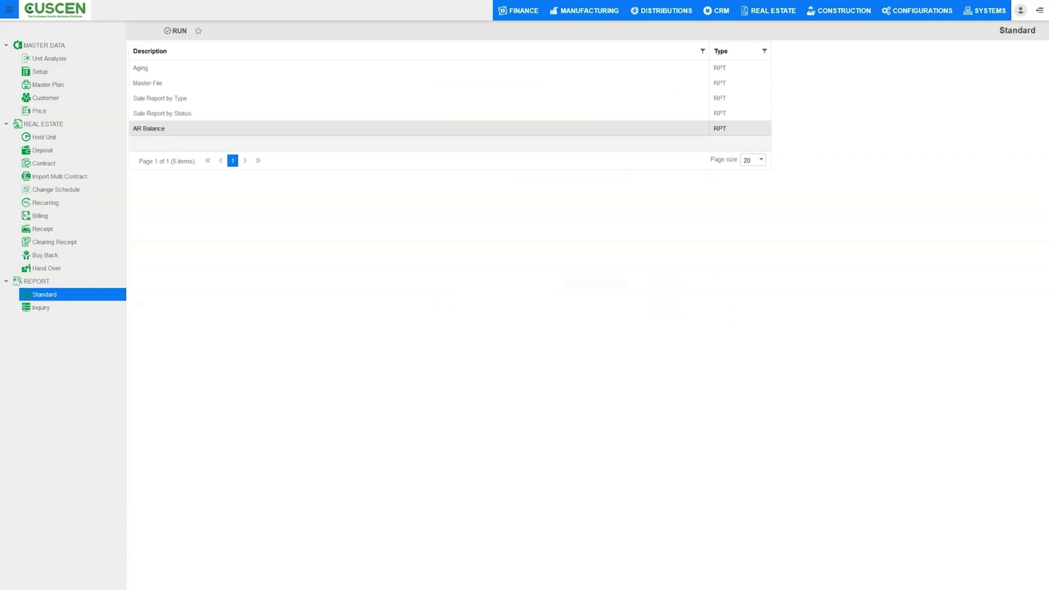
left_click(170, 30)
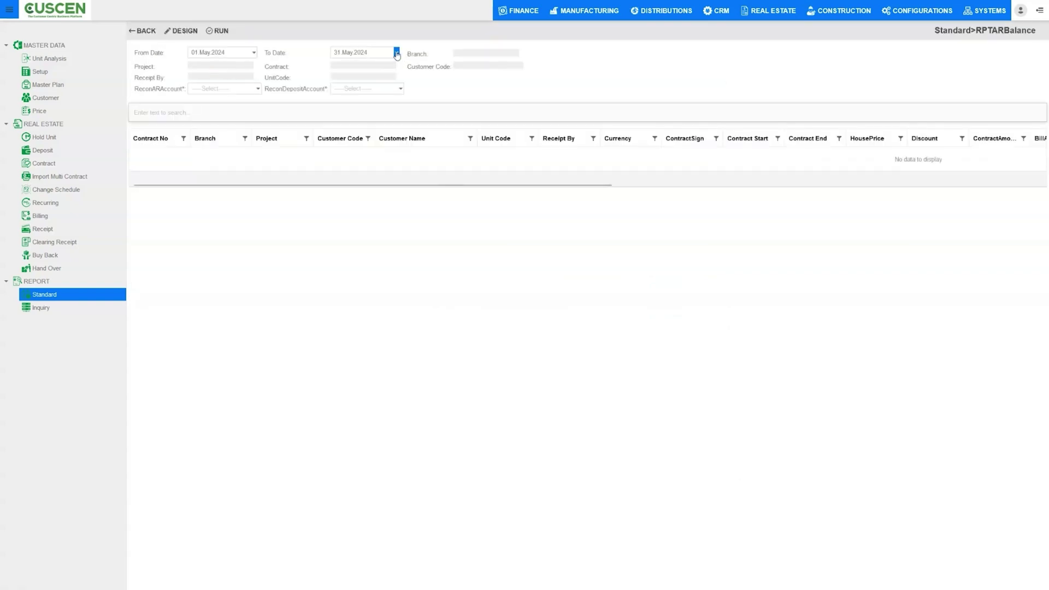
left_click(254, 52)
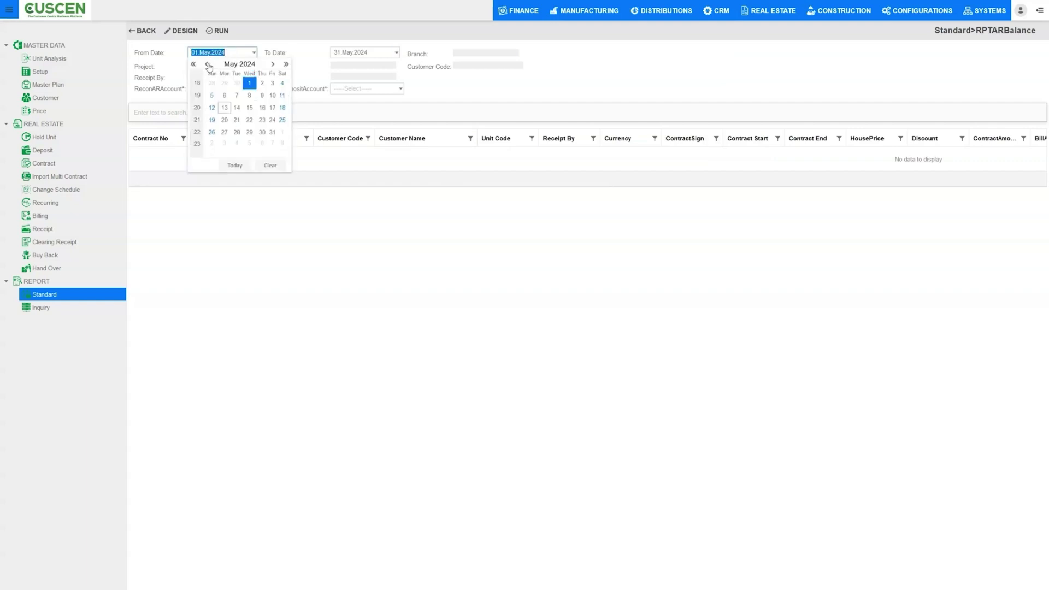
left_click(207, 64)
left_click(208, 64)
left_click(208, 65)
left_click(208, 64)
left_click(224, 83)
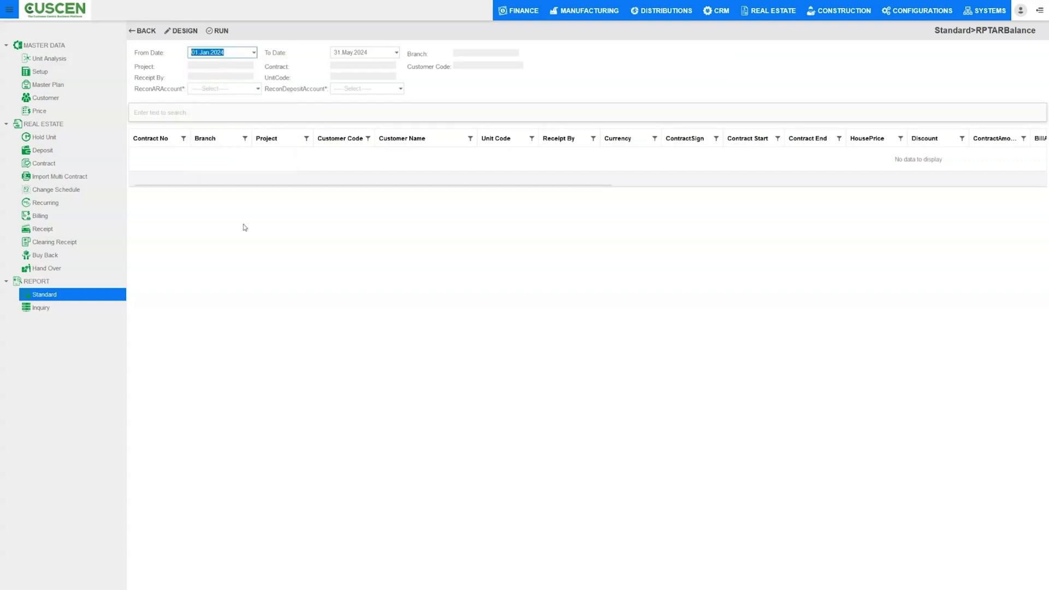
left_click(221, 32)
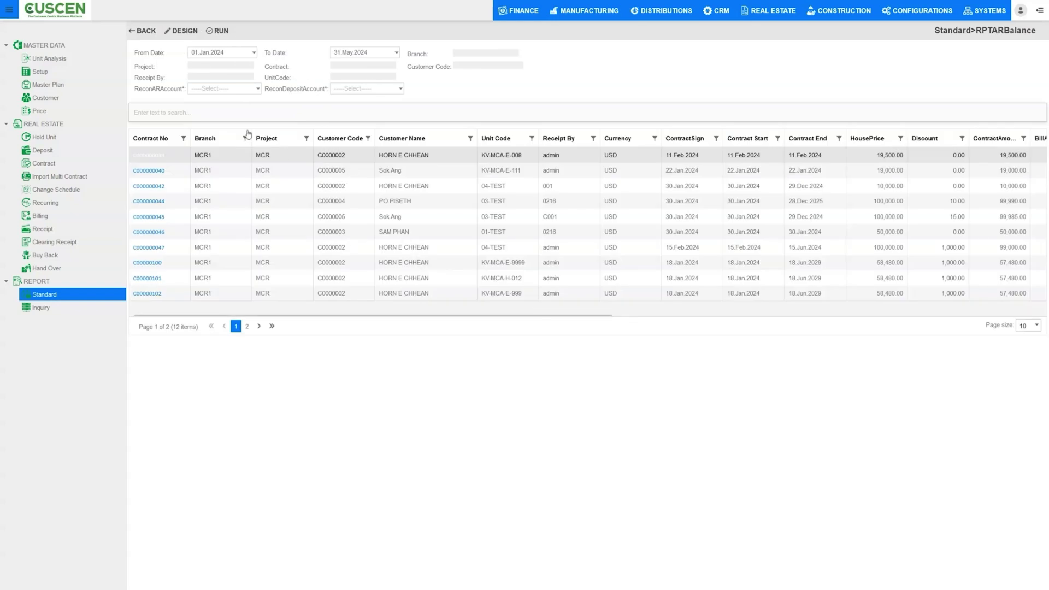
left_click(142, 32)
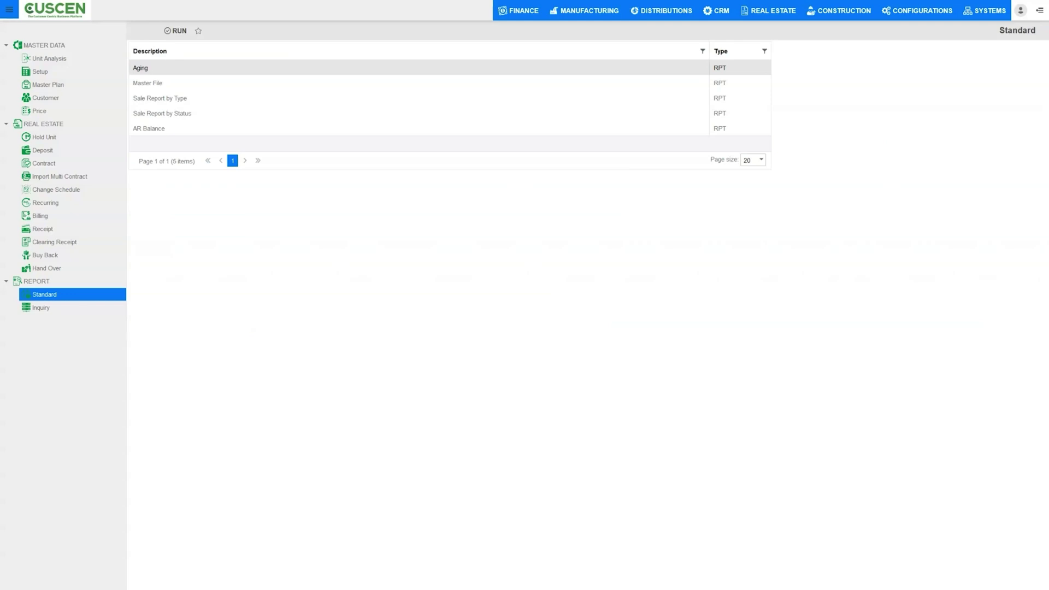
Open the Receipt By Date report from the Inquiry reports and set its period to 01-2024.
left_click(43, 310)
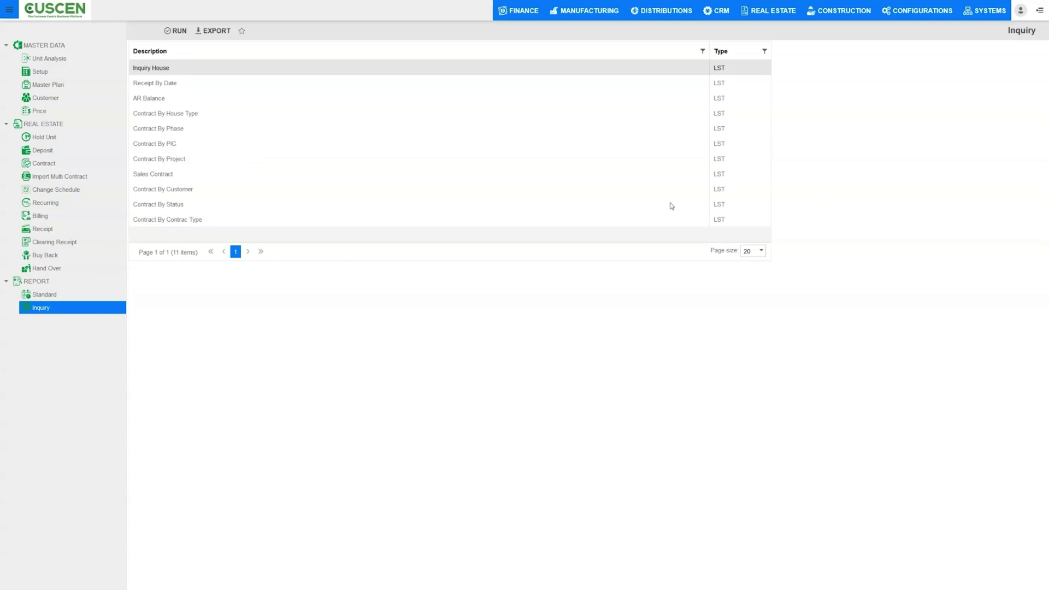
left_click(161, 83)
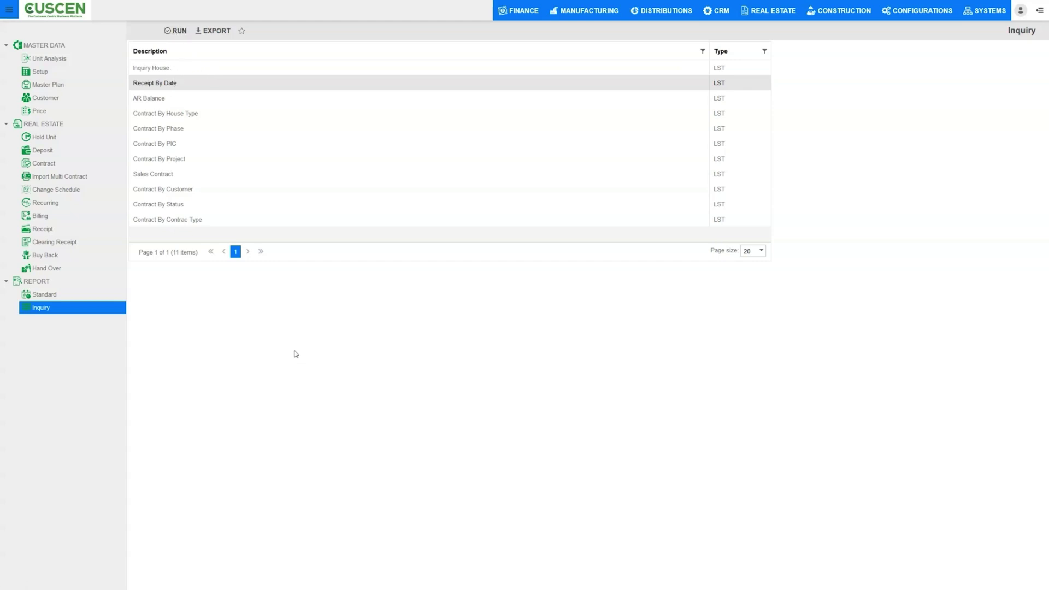
left_click(164, 102)
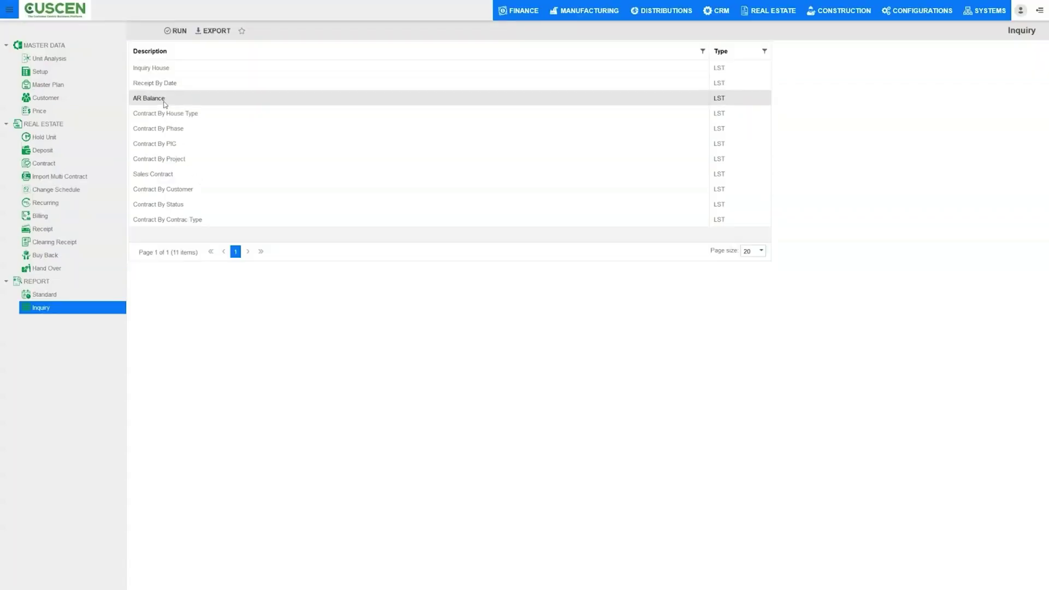
left_click(161, 86)
left_click(184, 33)
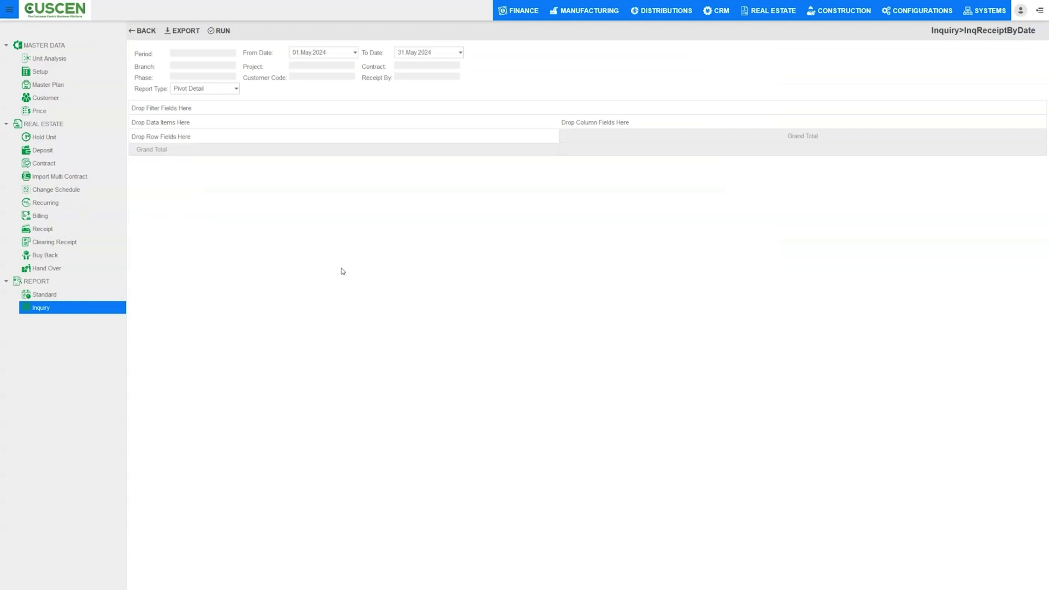
left_click(218, 53)
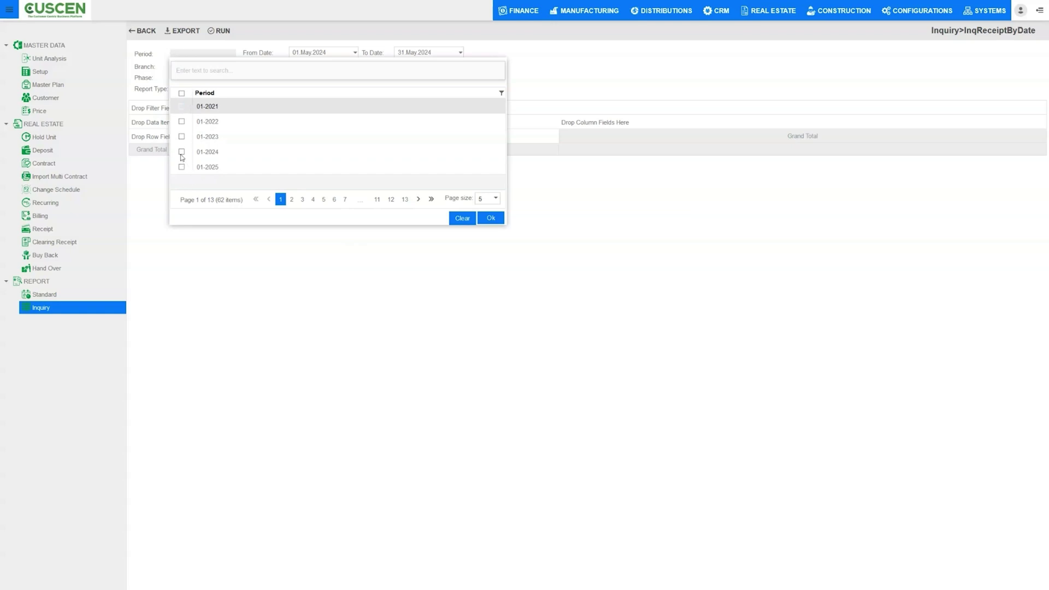
left_click(182, 152)
left_click(498, 218)
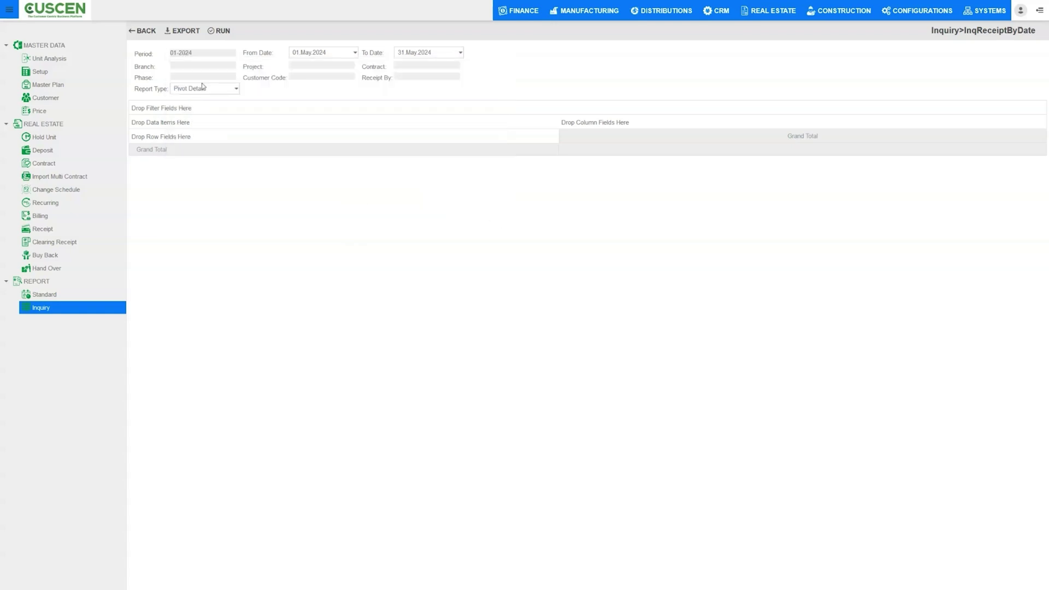
Set the receipt inquiry's From Date to 1 January 2024 and its To Date to 30 April 2024.
left_click(355, 52)
left_click(309, 65)
left_click(309, 64)
left_click(309, 65)
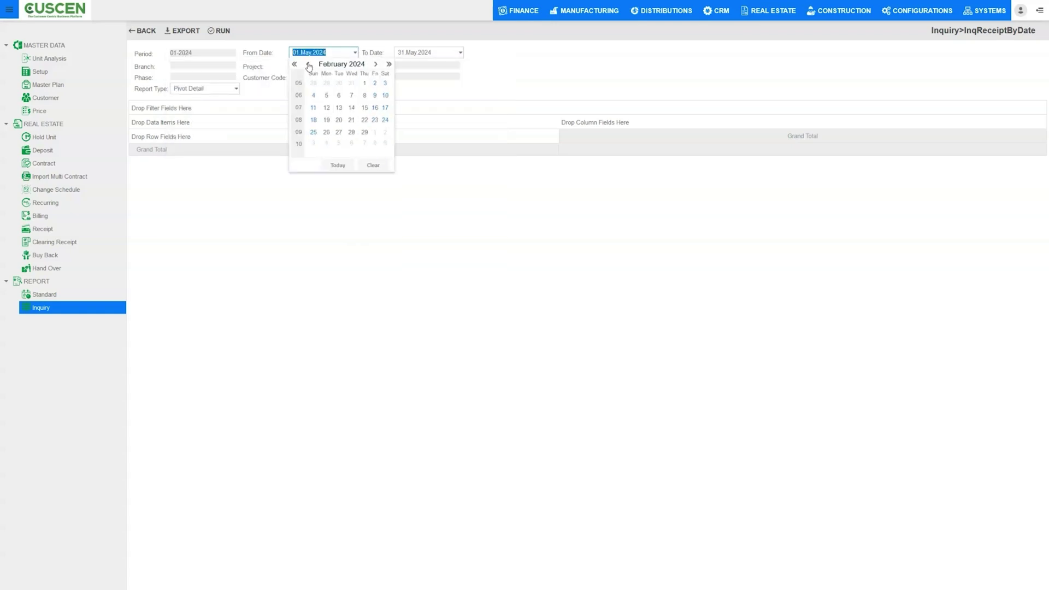
left_click(309, 64)
left_click(326, 83)
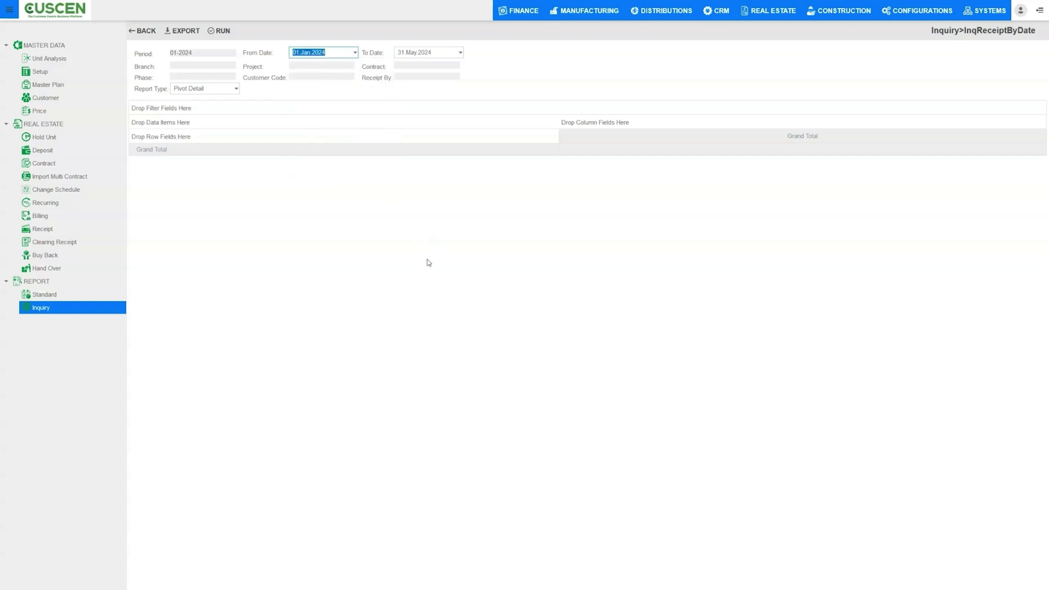
left_click(402, 242)
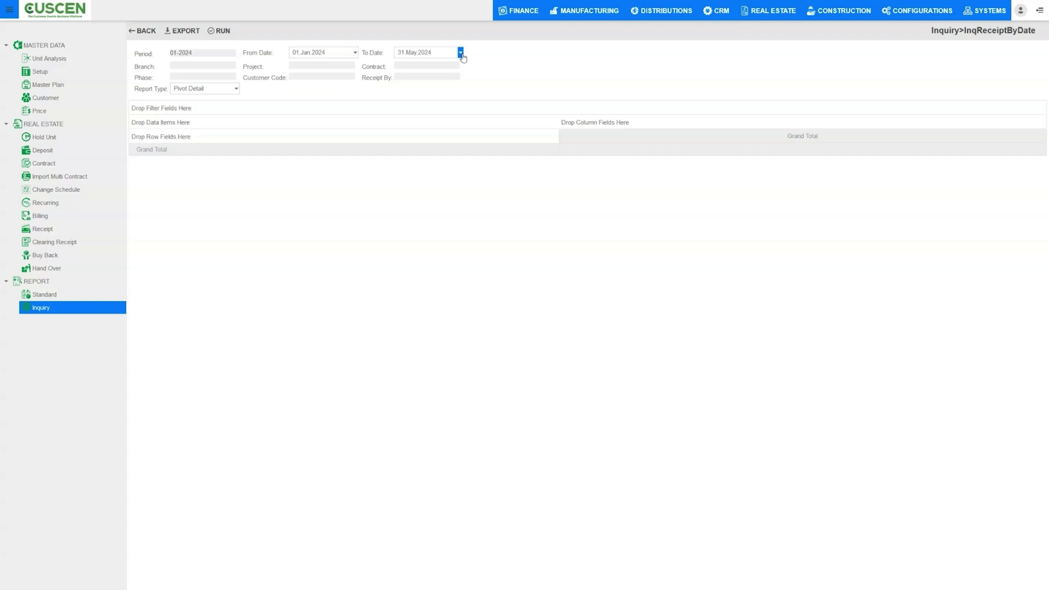
left_click(461, 53)
left_click(413, 65)
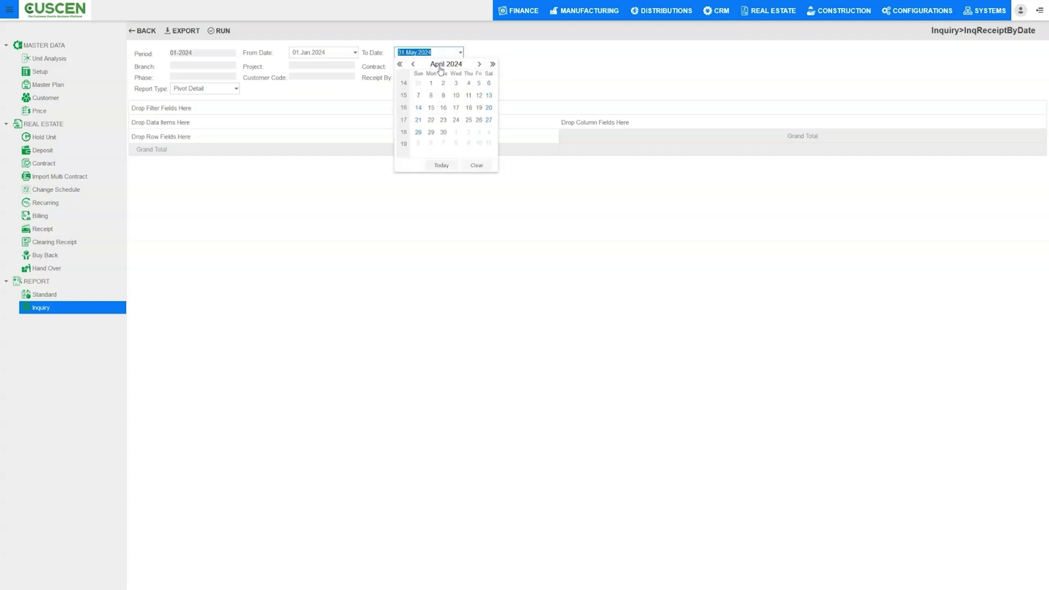
left_click(443, 132)
left_click(552, 288)
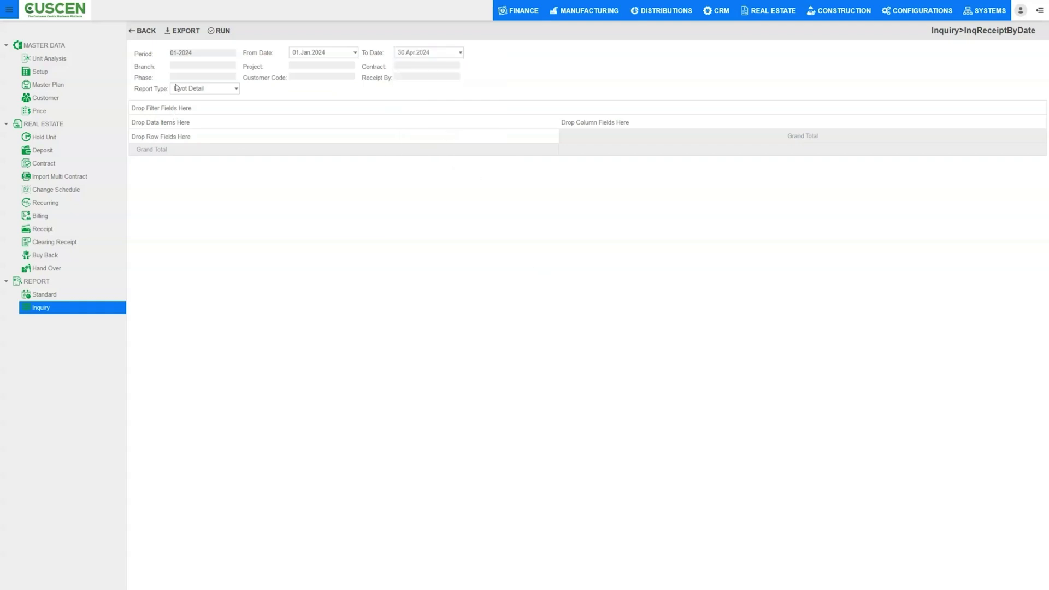
Run the receipt inquiry for branch MCR1 as a Raw Detail report, review it and return to the inquiry list.
left_click(180, 66)
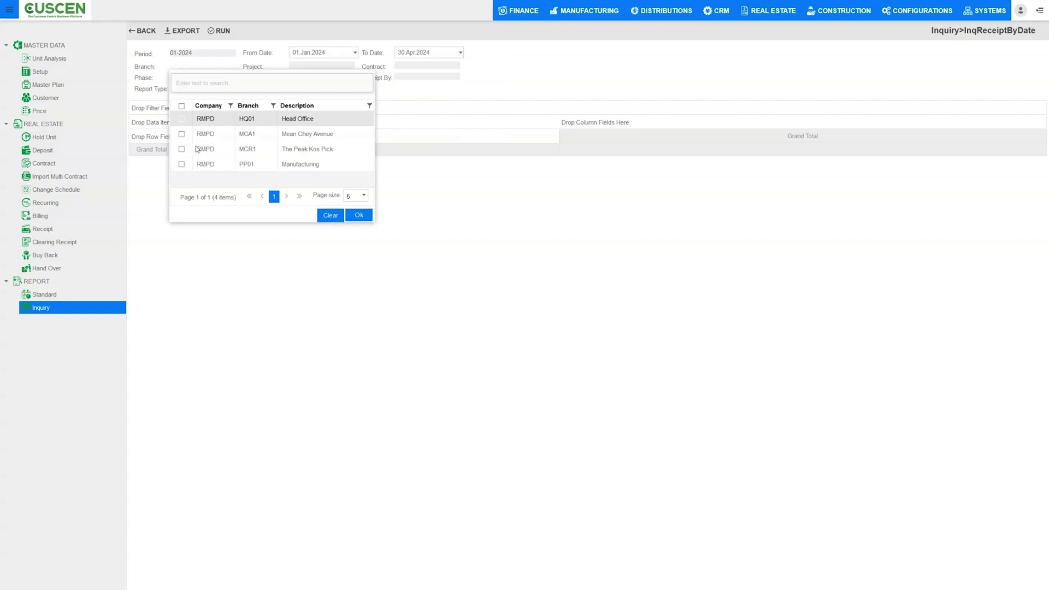
left_click(181, 149)
left_click(359, 215)
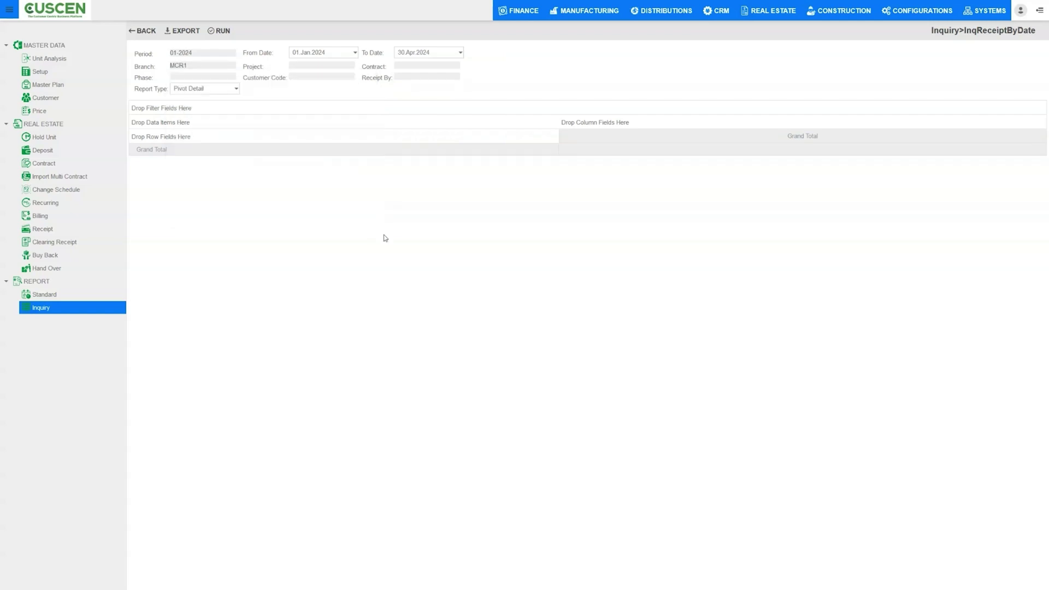
left_click(235, 88)
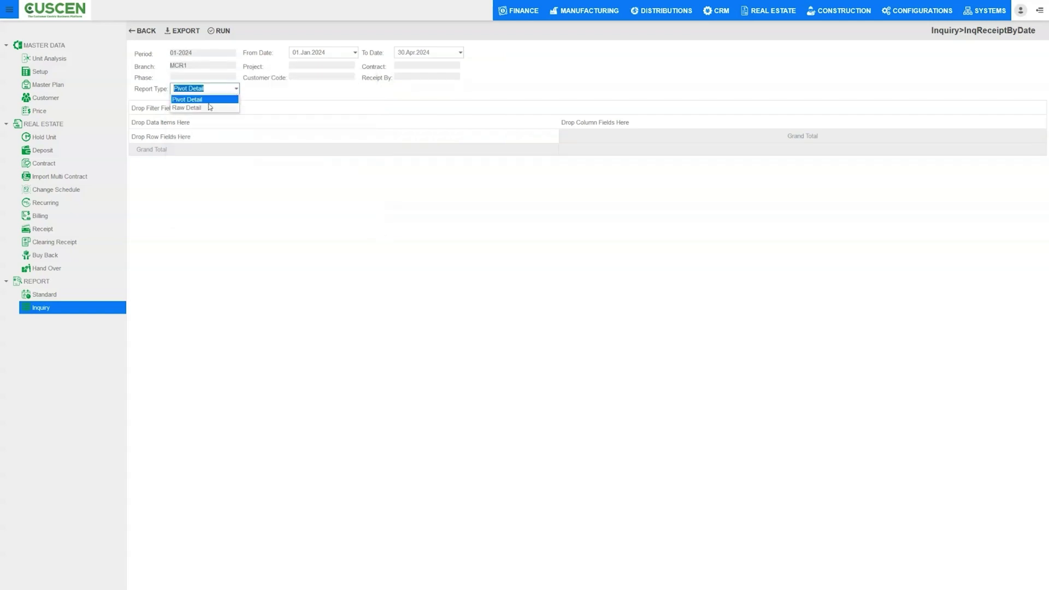
left_click(210, 107)
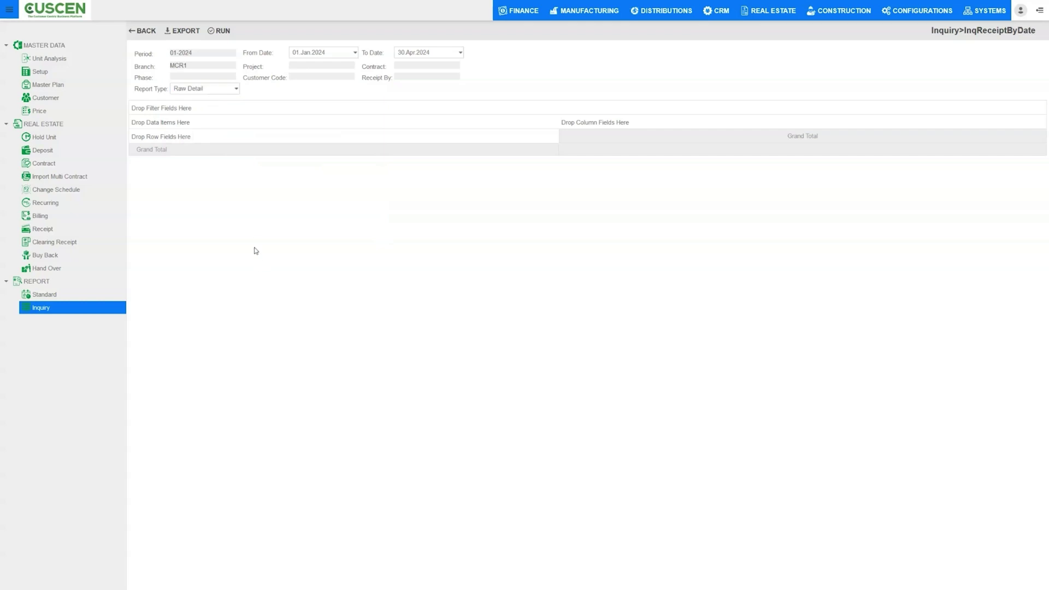
left_click(223, 31)
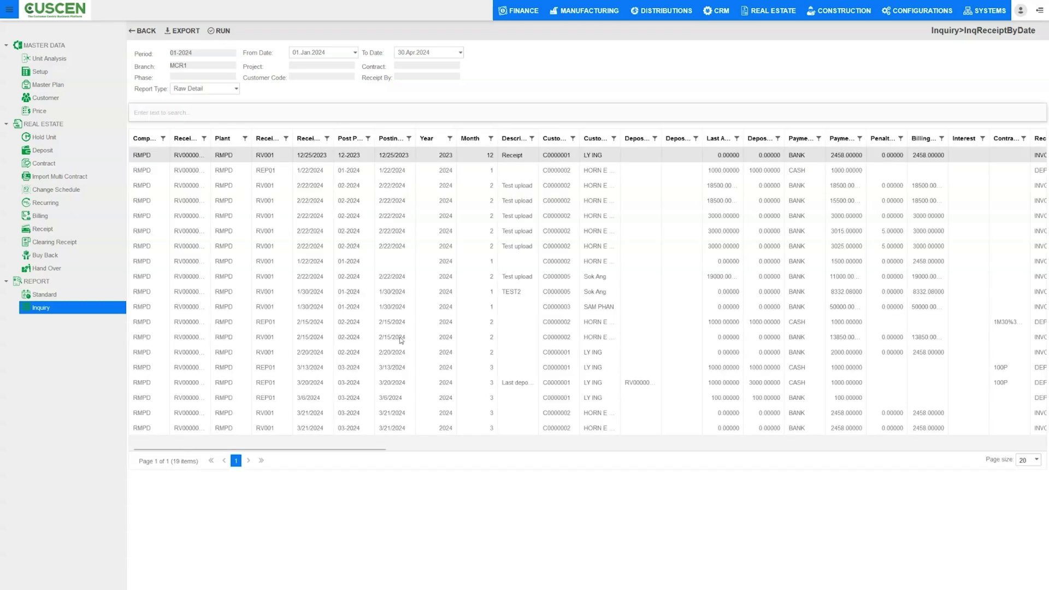
left_click(150, 31)
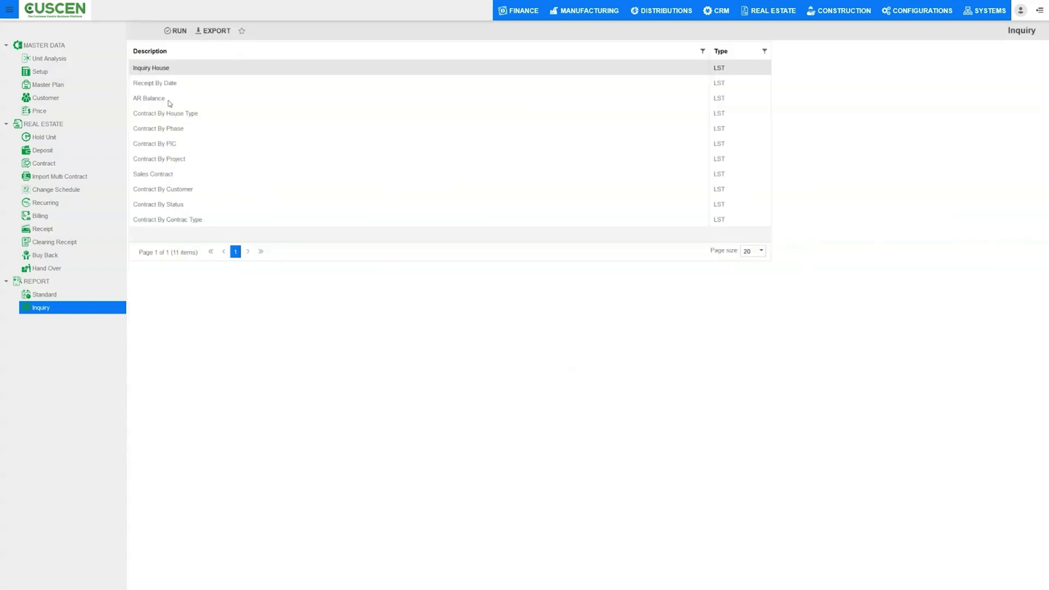
Go through the inquiry list from AR Balance to Contract By Project, including the House Type, Phase and PIC contract reports.
left_click(169, 101)
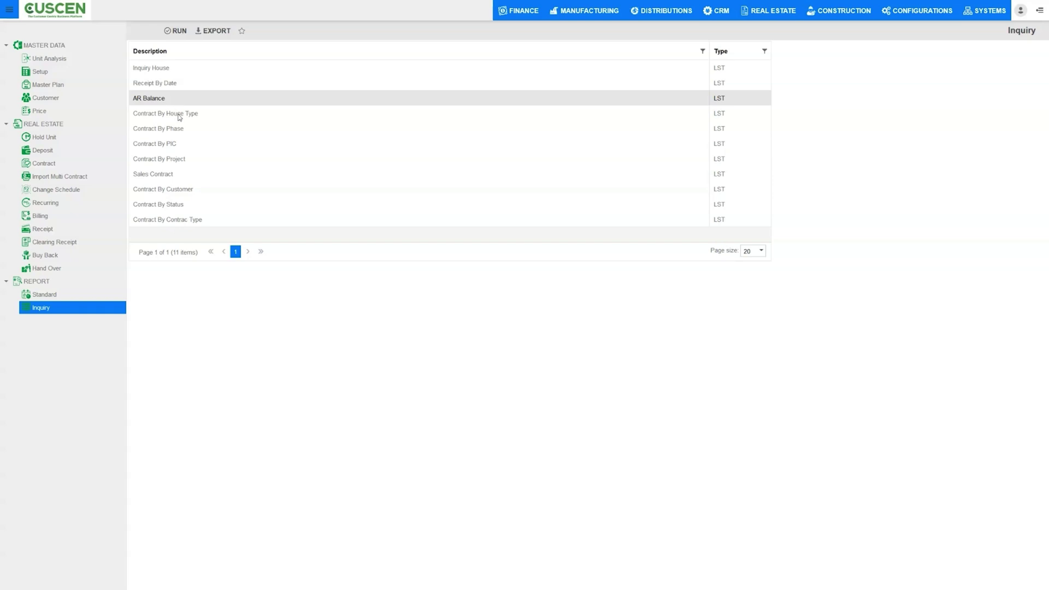
left_click(179, 116)
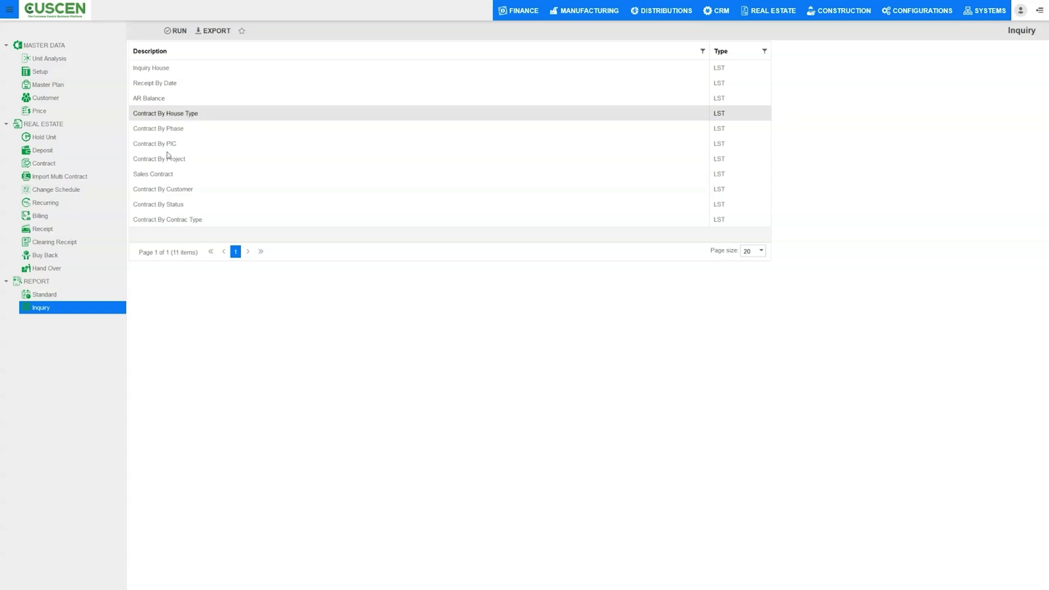
left_click(163, 131)
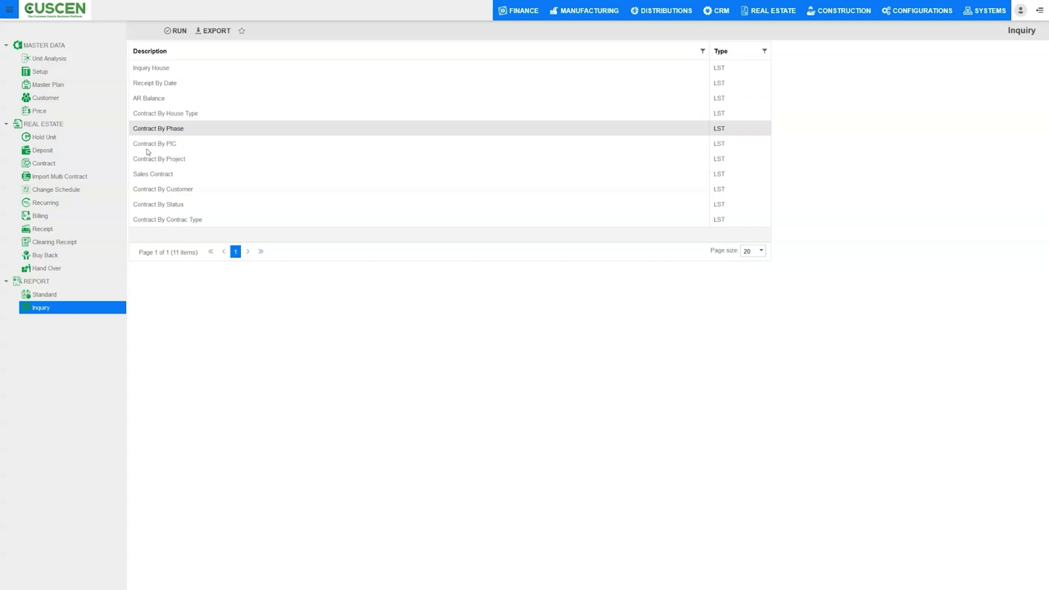
left_click(162, 149)
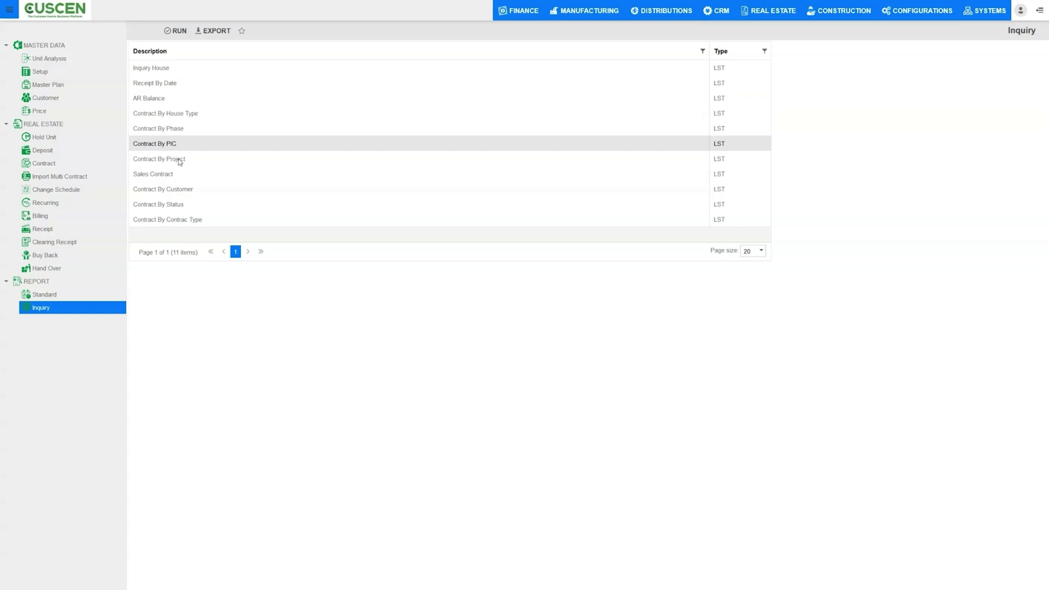
left_click(180, 160)
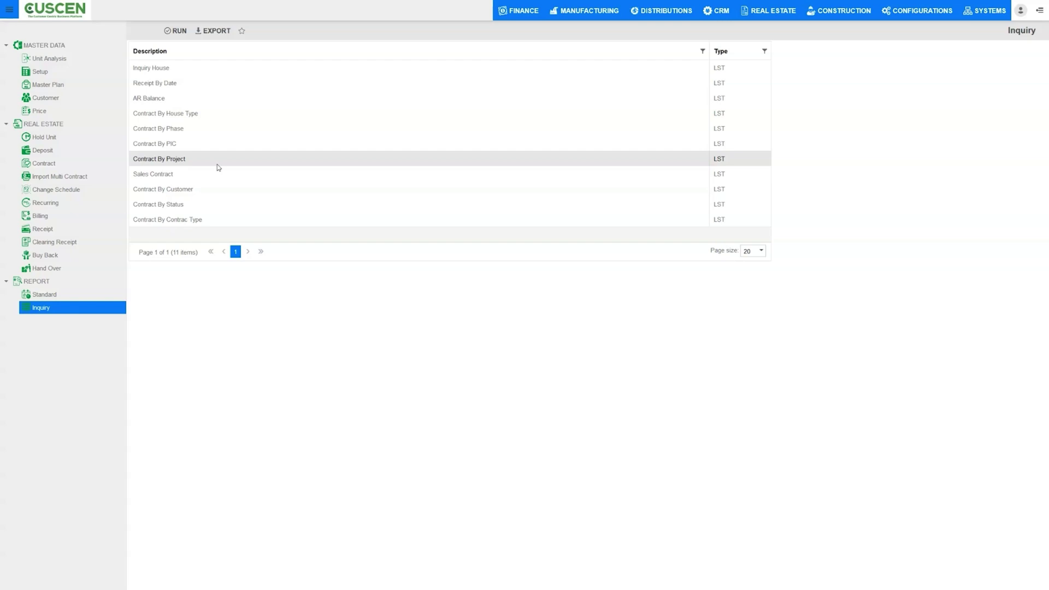
Open the Sales Contract inquiry and set its date range from 1 January 2024 to 30 April 2024.
left_click(171, 174)
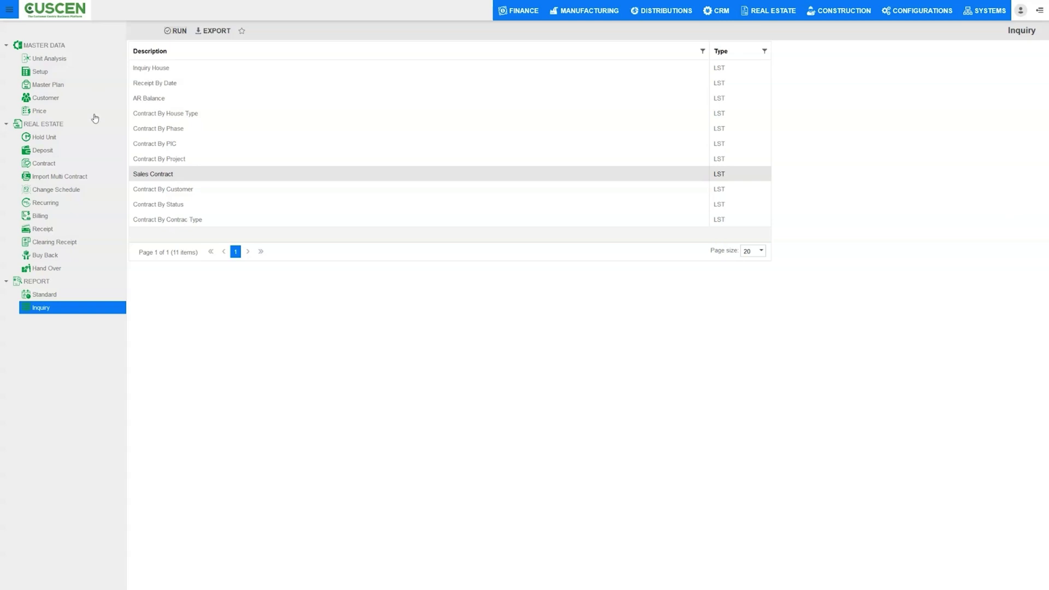
left_click(177, 30)
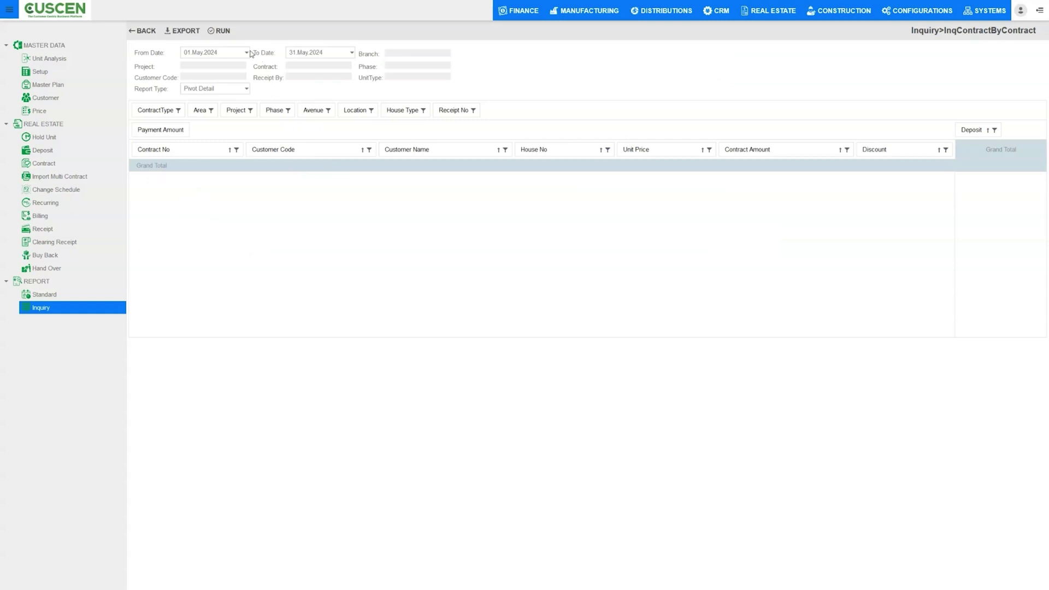
left_click(246, 53)
left_click(199, 64)
left_click(200, 64)
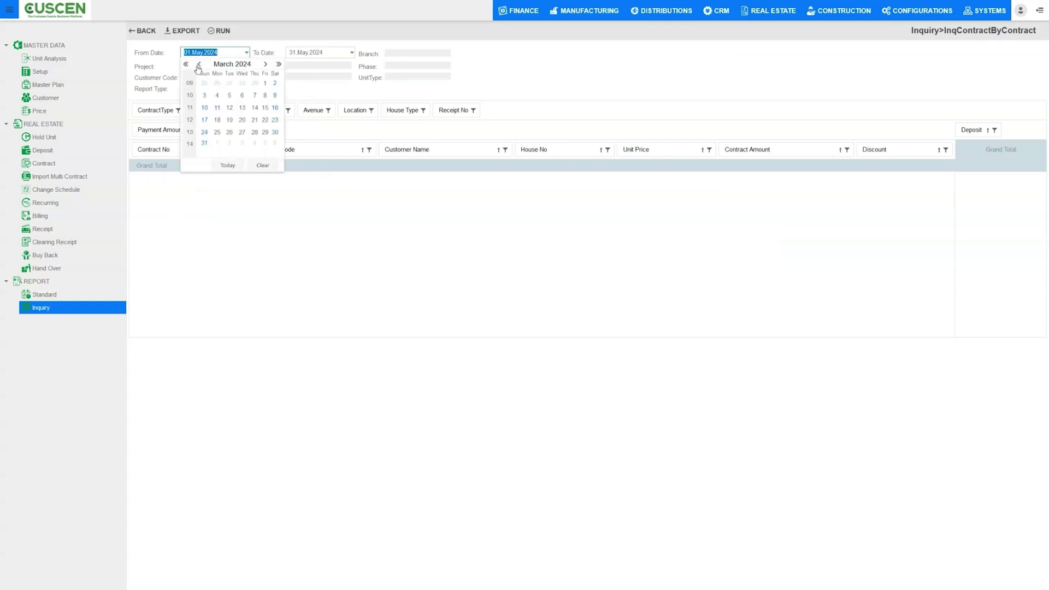
left_click(200, 65)
left_click(201, 65)
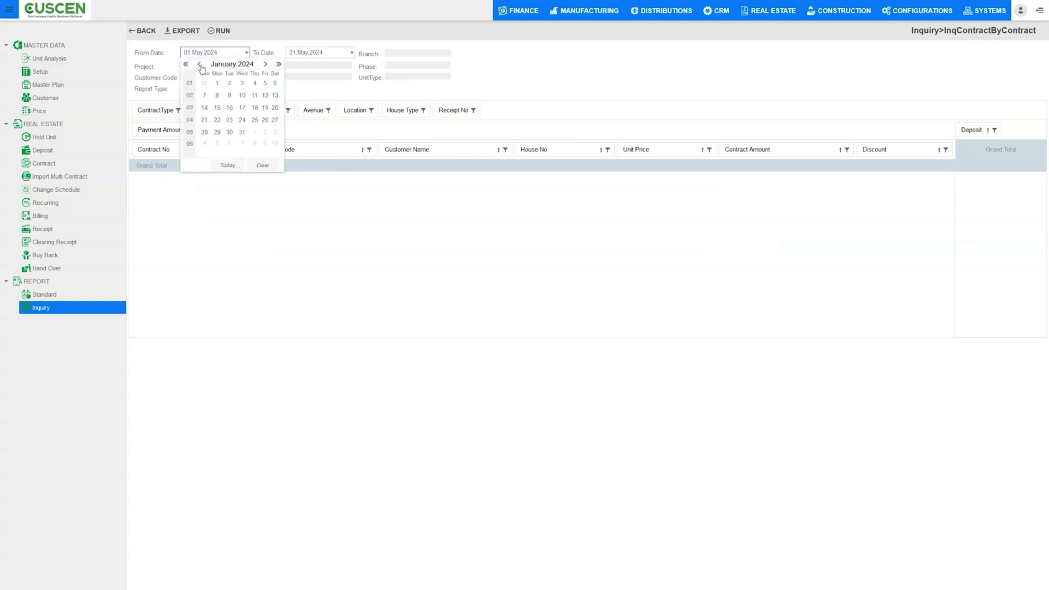
left_click(223, 85)
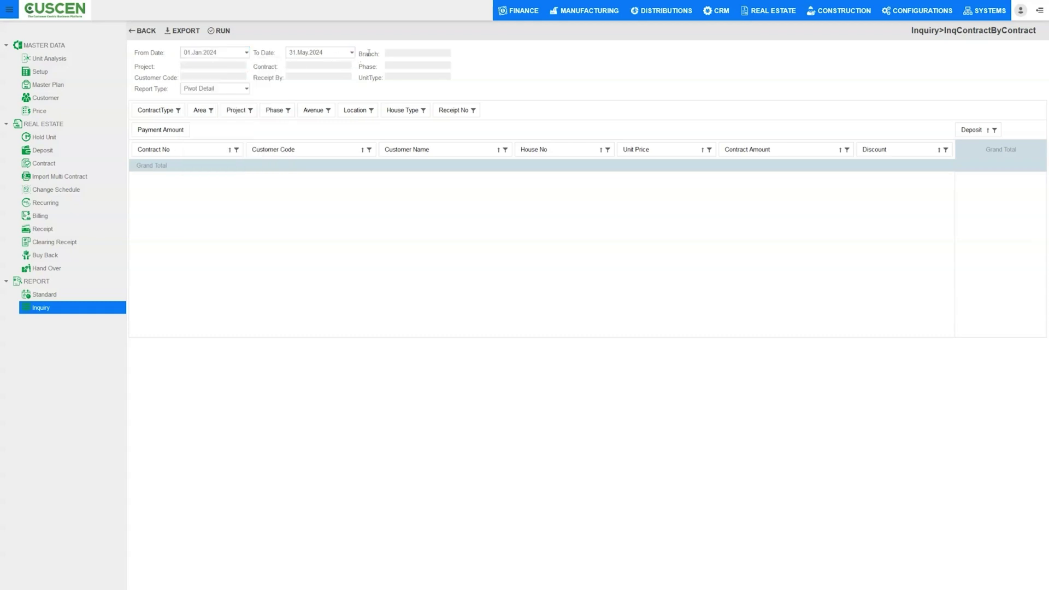
left_click(355, 53)
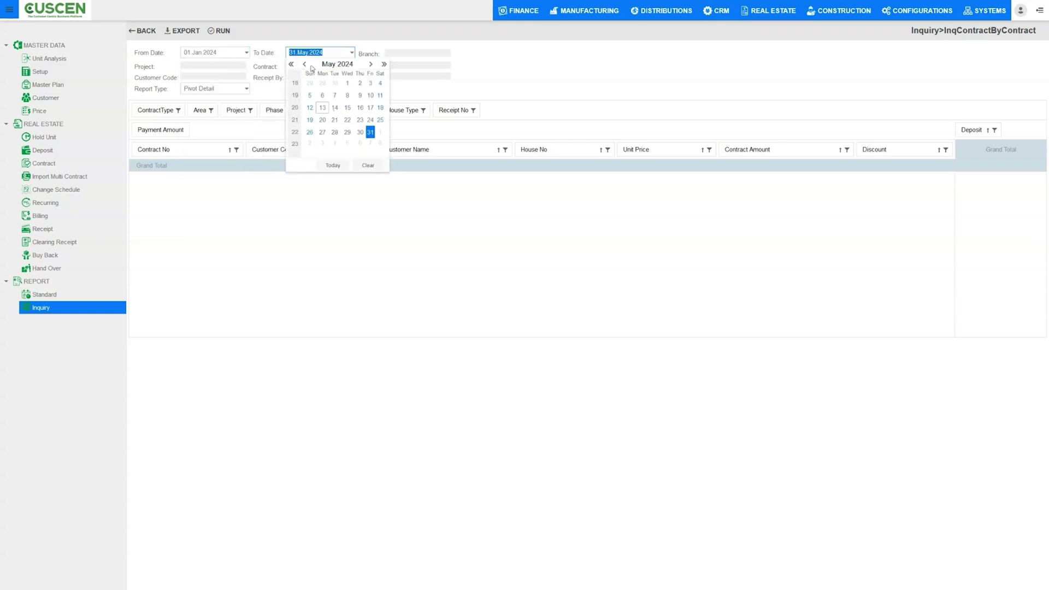
left_click(306, 65)
left_click(335, 132)
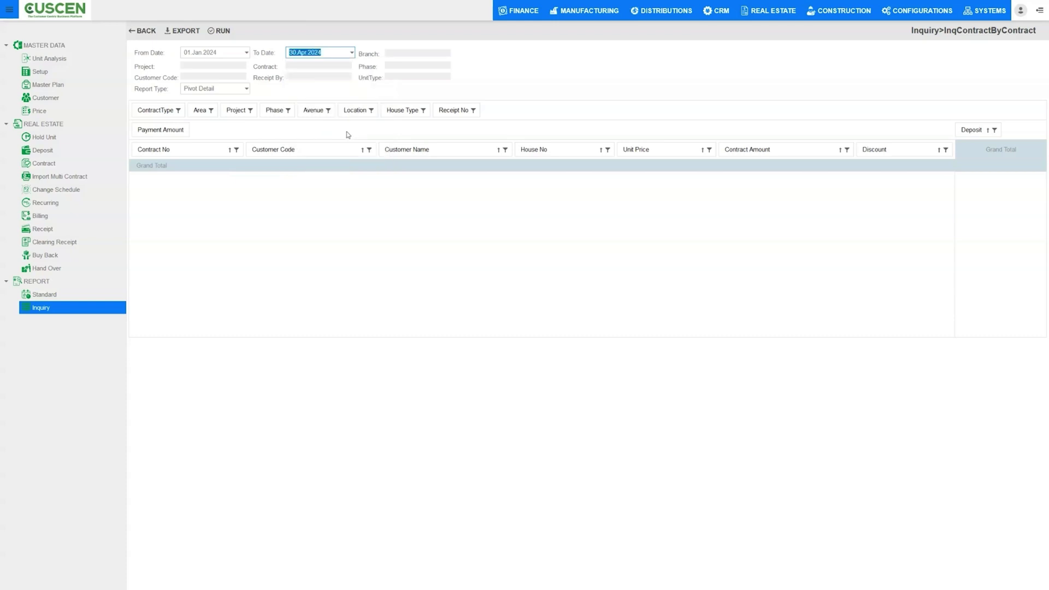
Run the Sales Contract inquiry as a Raw Detail report, review it and return to the inquiry list.
left_click(233, 90)
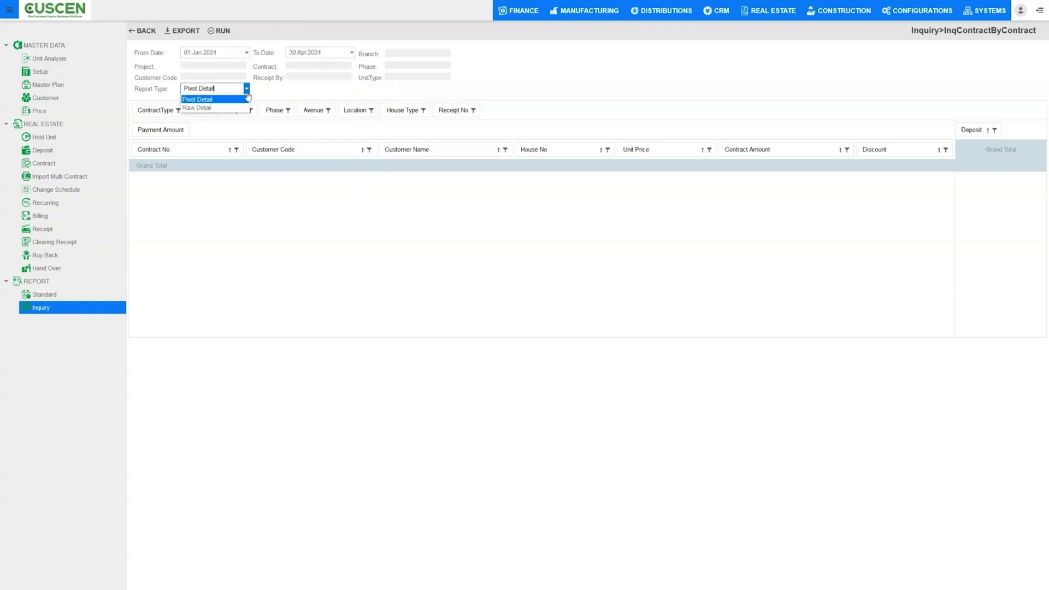
left_click(204, 109)
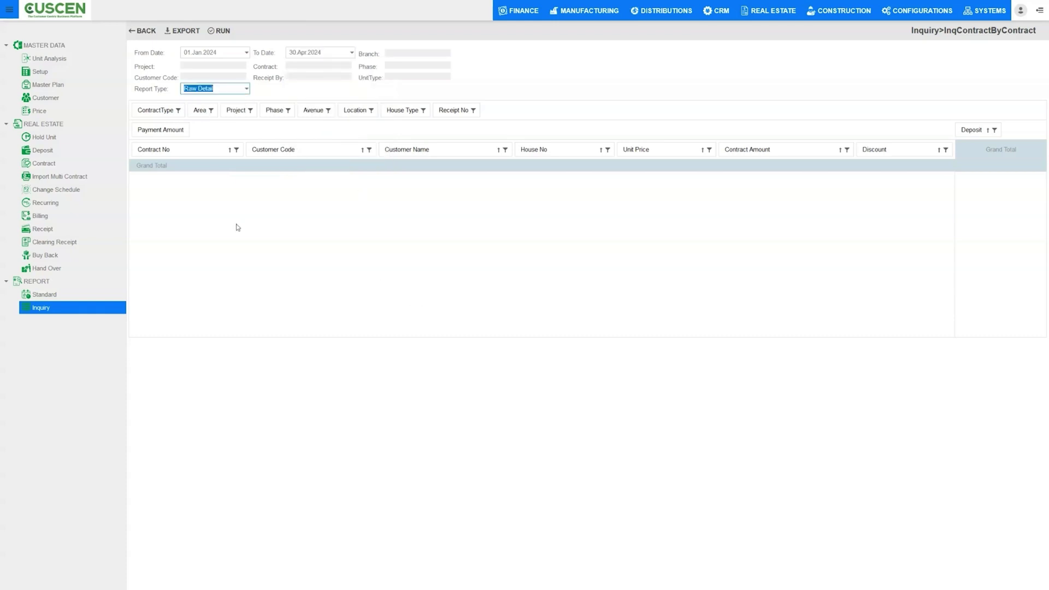
left_click(222, 32)
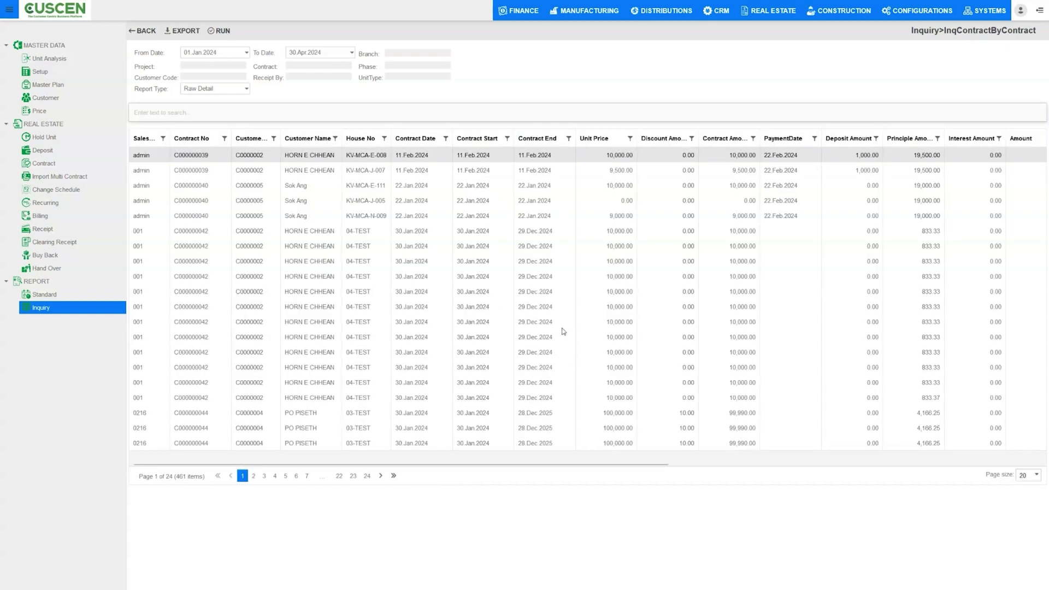
left_click(154, 35)
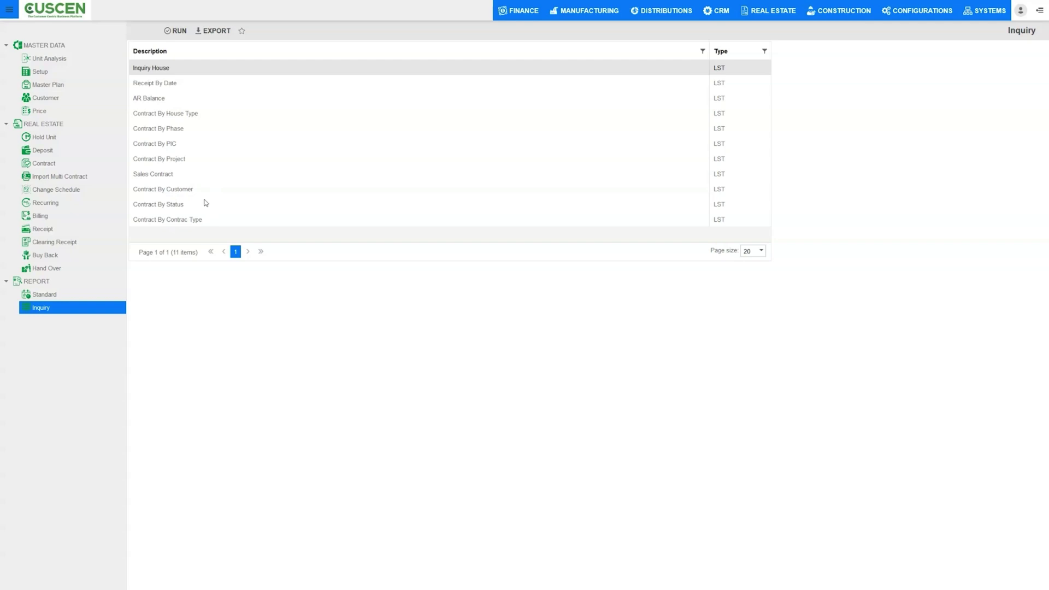
Go through the remaining contract inquiries in the list: by customer, by status and by contract type.
left_click(171, 193)
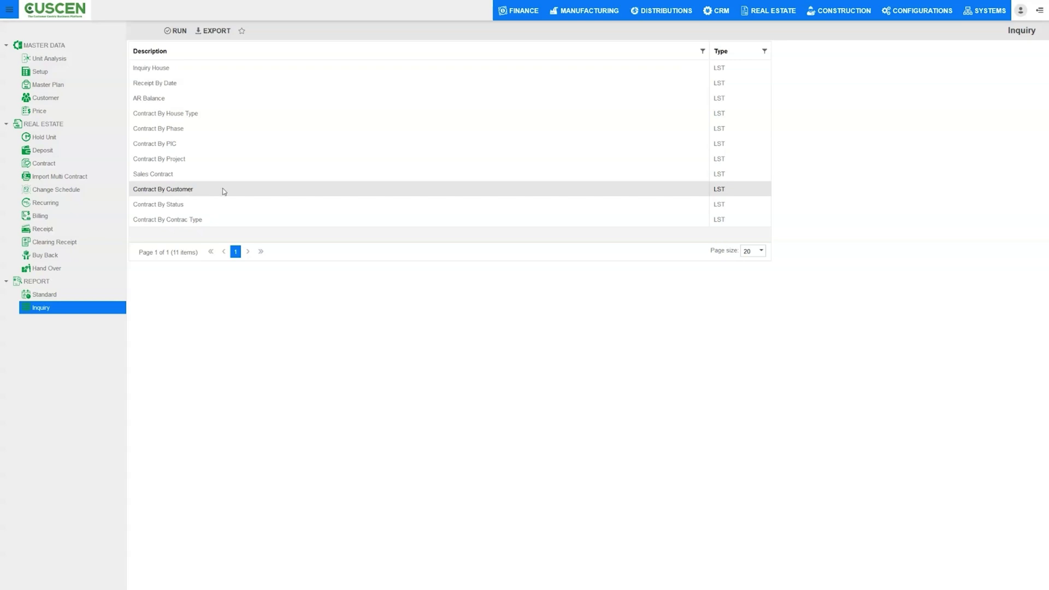
left_click(189, 208)
left_click_drag(190, 209, 202, 222)
left_click(201, 220)
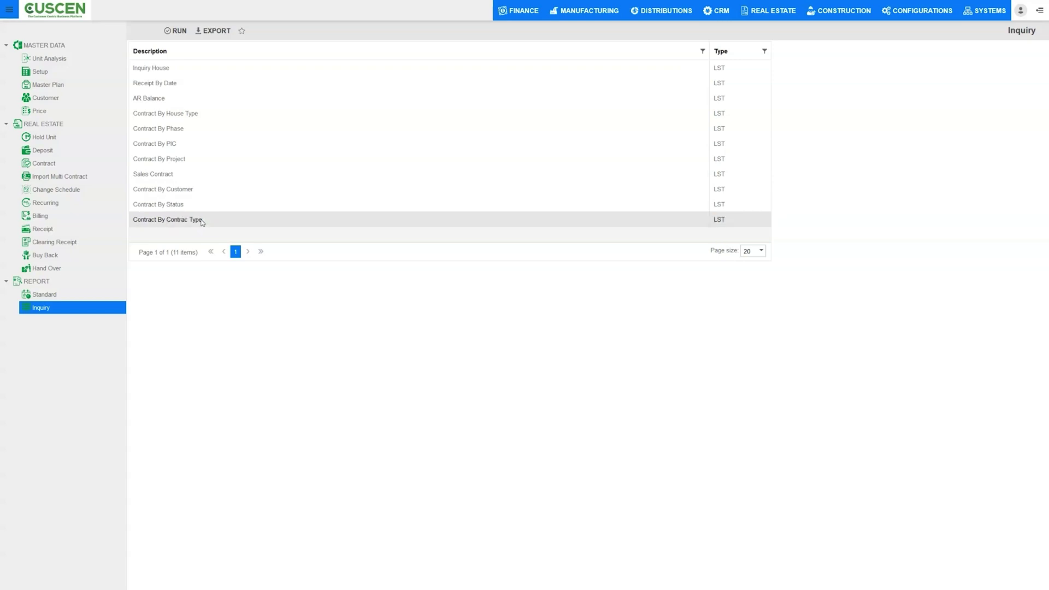